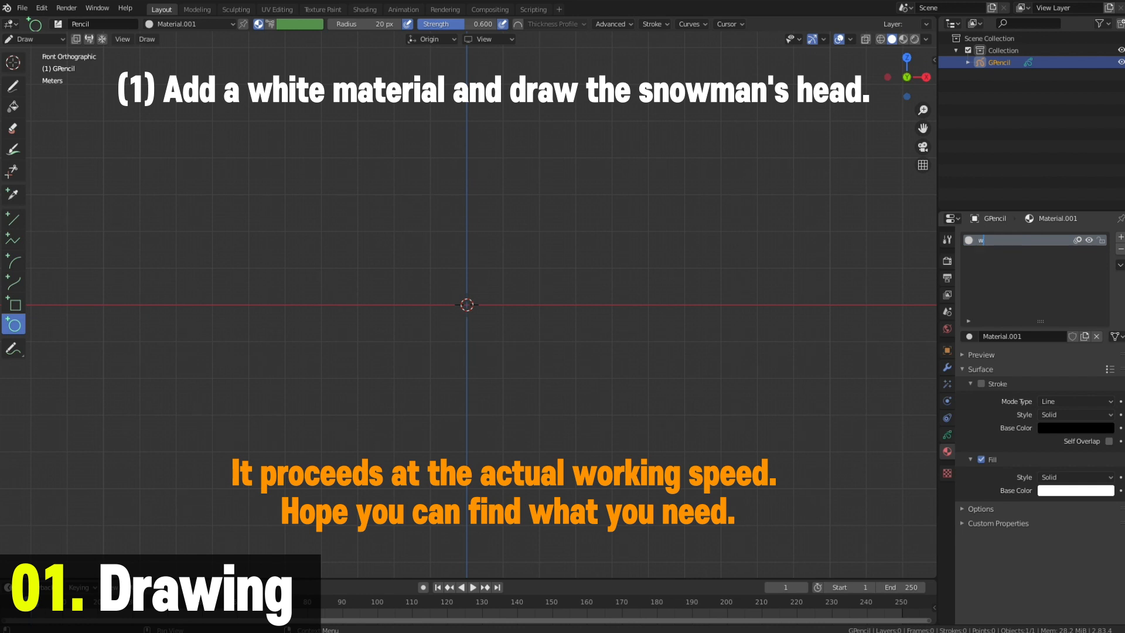
- Name the white-filled material white, and set the brush strength to 1.000 with pressure sensitivity off for radius and strength
text(e)
key(Return)
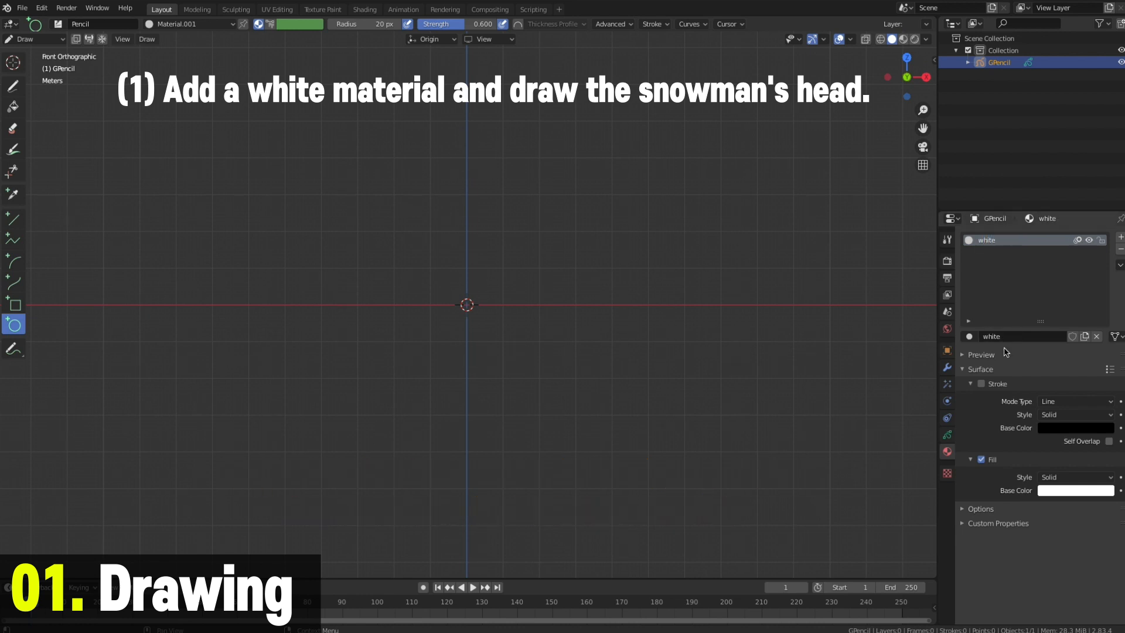
click(946, 435)
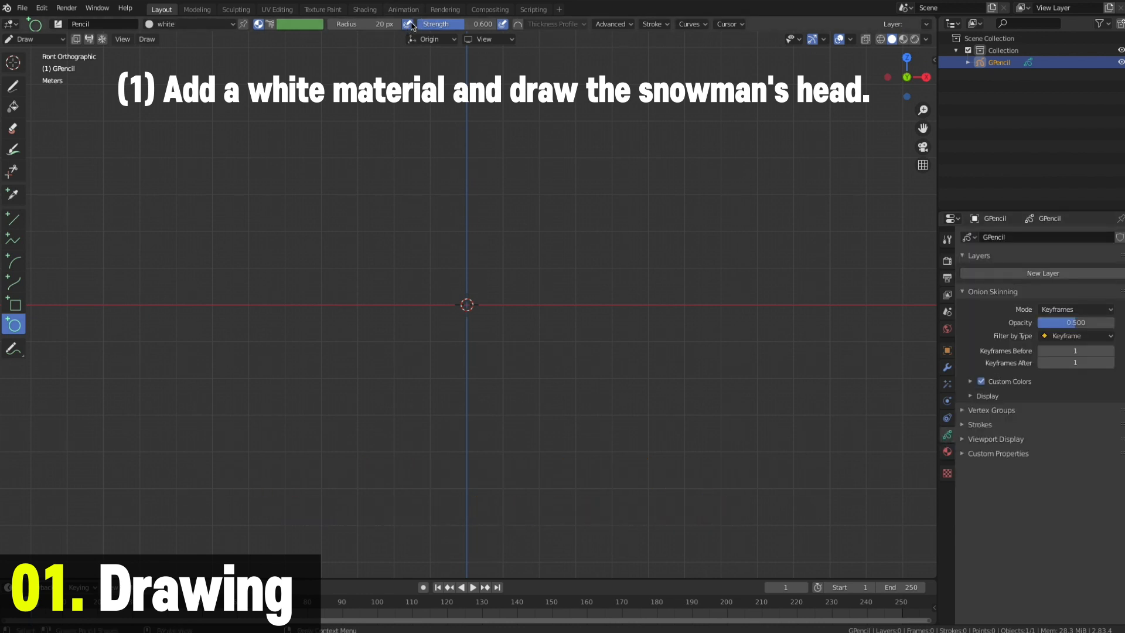
click(503, 24)
drag(471, 25, 505, 25)
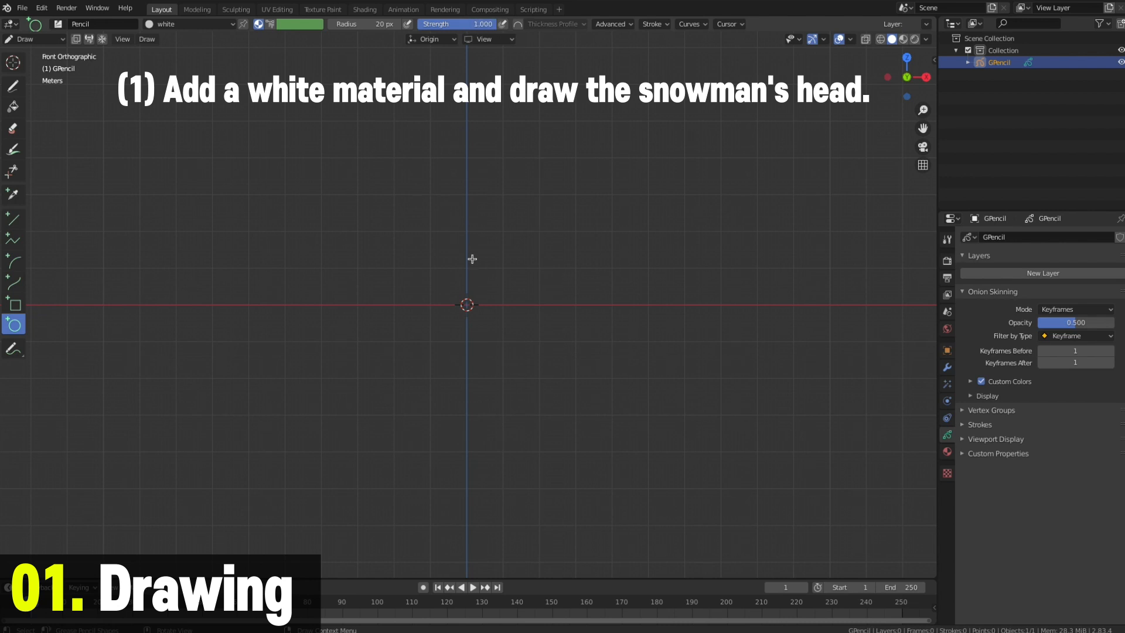
- Draw a white filled circle for the snowman's head just above the origin and name its layer top
drag(415, 208, 531, 318)
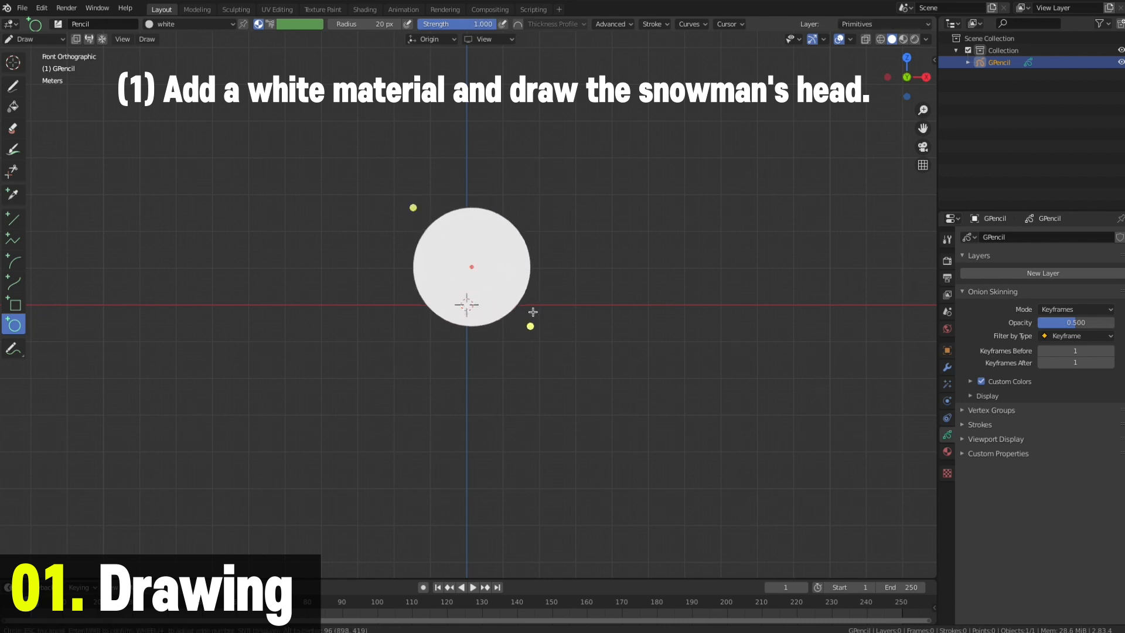
key(Return)
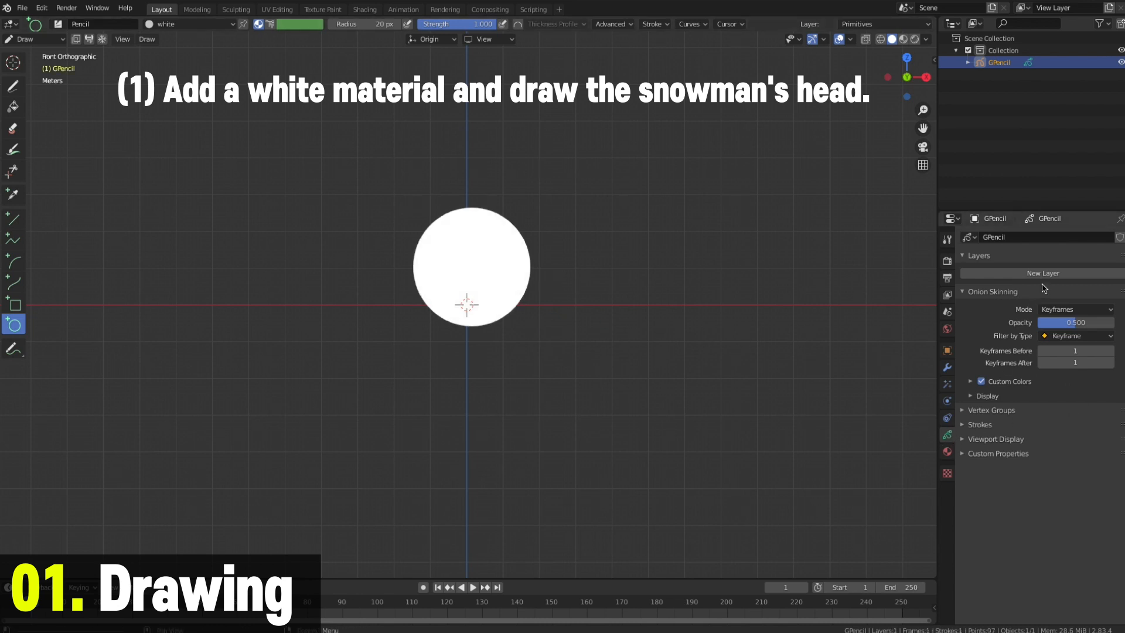
double_click(1025, 277)
text(top)
key(Return)
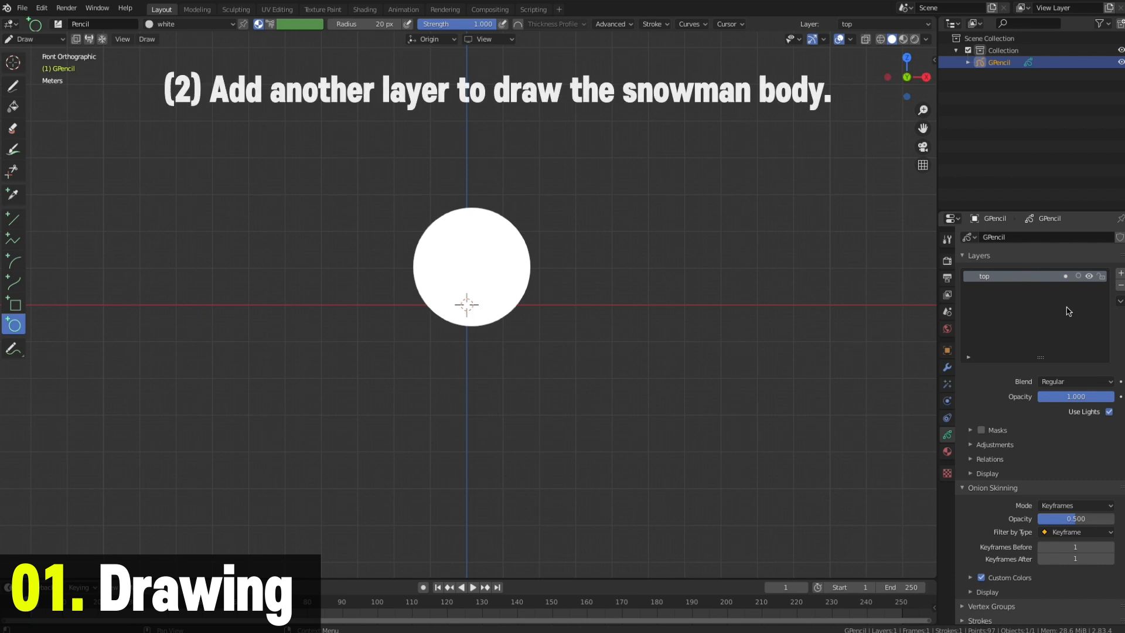
- Add a layer named bottom and place it below the top layer
click(1121, 273)
double_click(1010, 281)
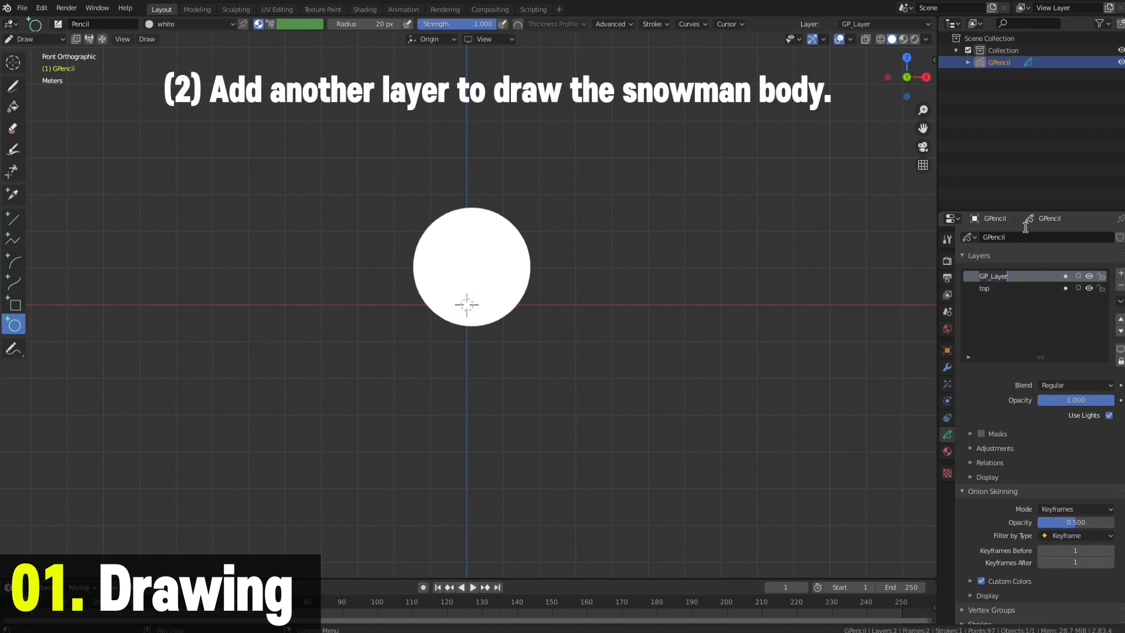
text(bottom)
key(Return)
click(1121, 331)
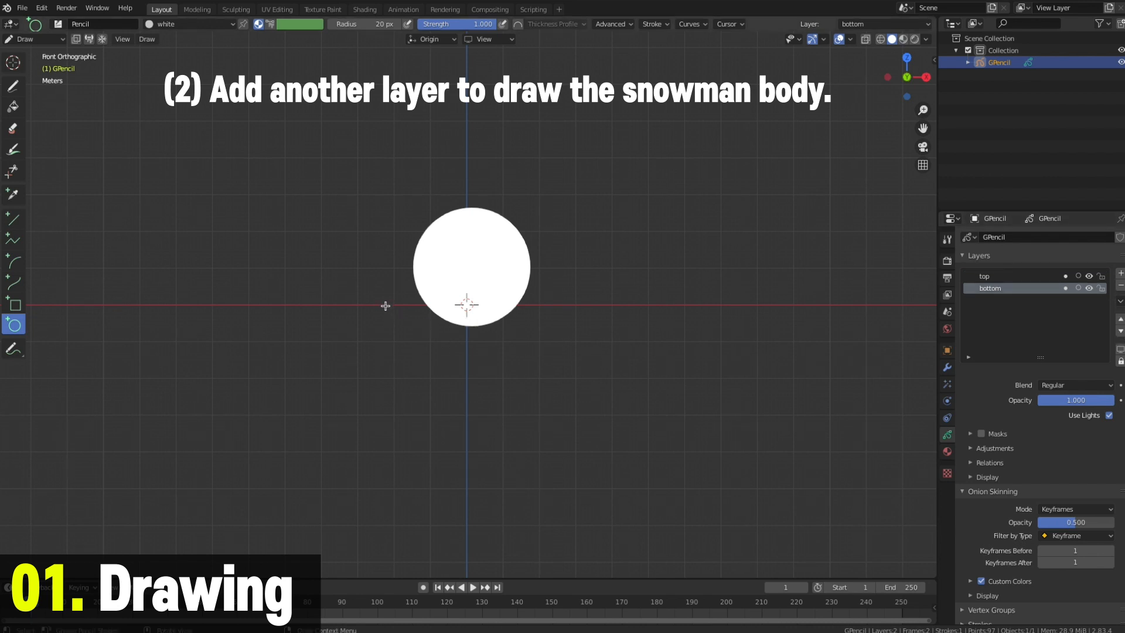
- Draw a larger white circle for the body, overlapping the head's lower edge and centred beneath it
drag(381, 312, 571, 488)
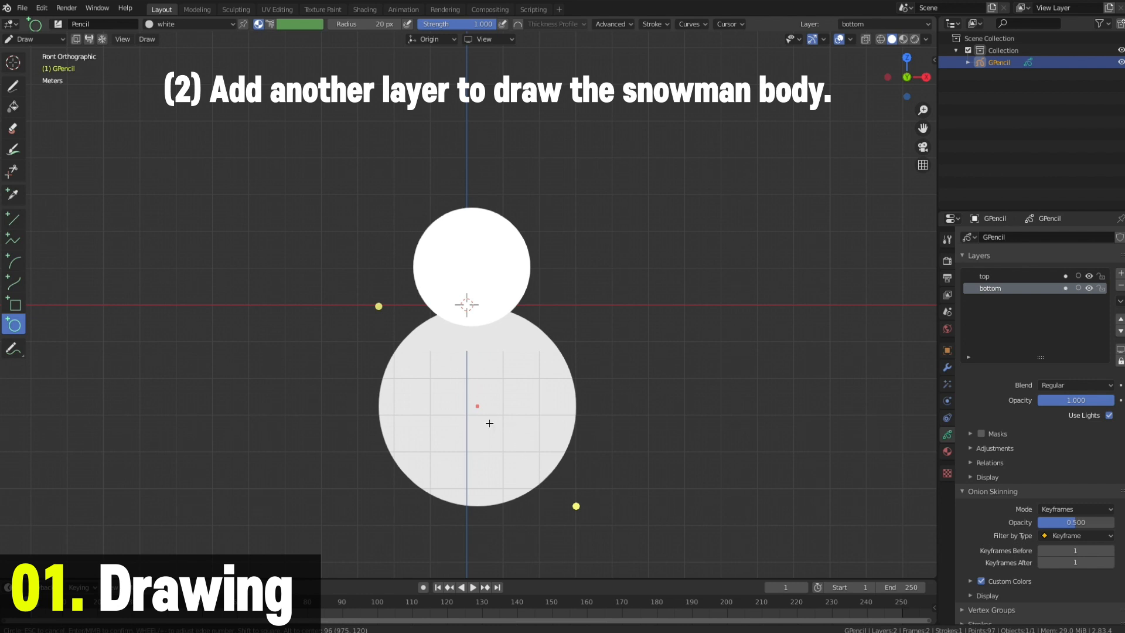
mouse_move(478, 418)
mouse_down()
mouse_move(469, 402)
mouse_move(476, 408)
mouse_up()
key(Return)
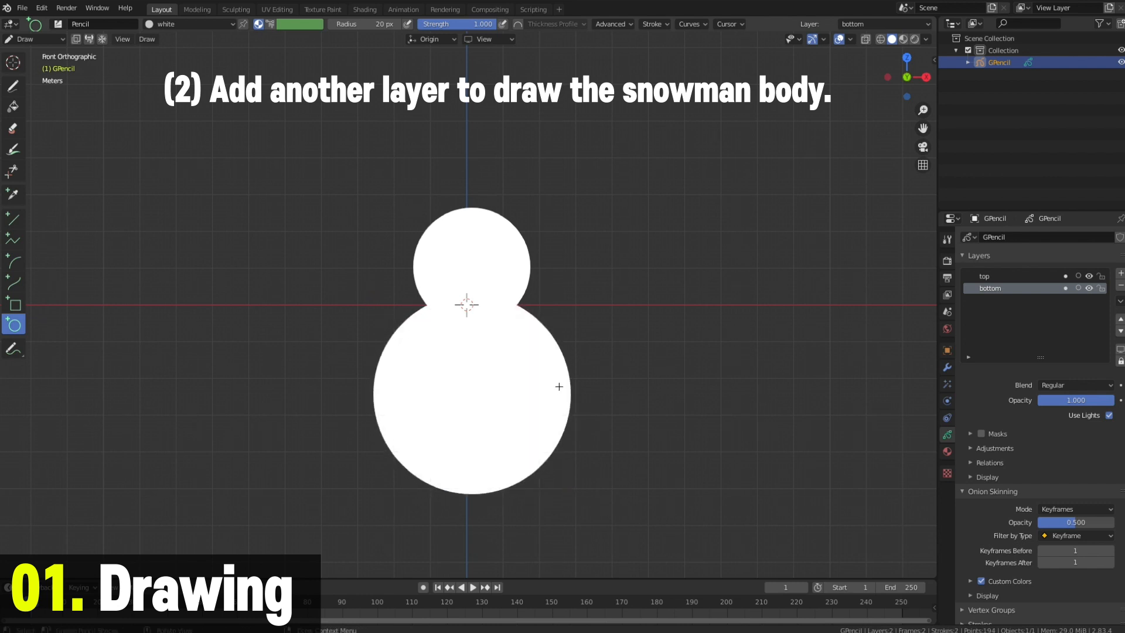
- Add a layer named nose above the top layer
click(1121, 274)
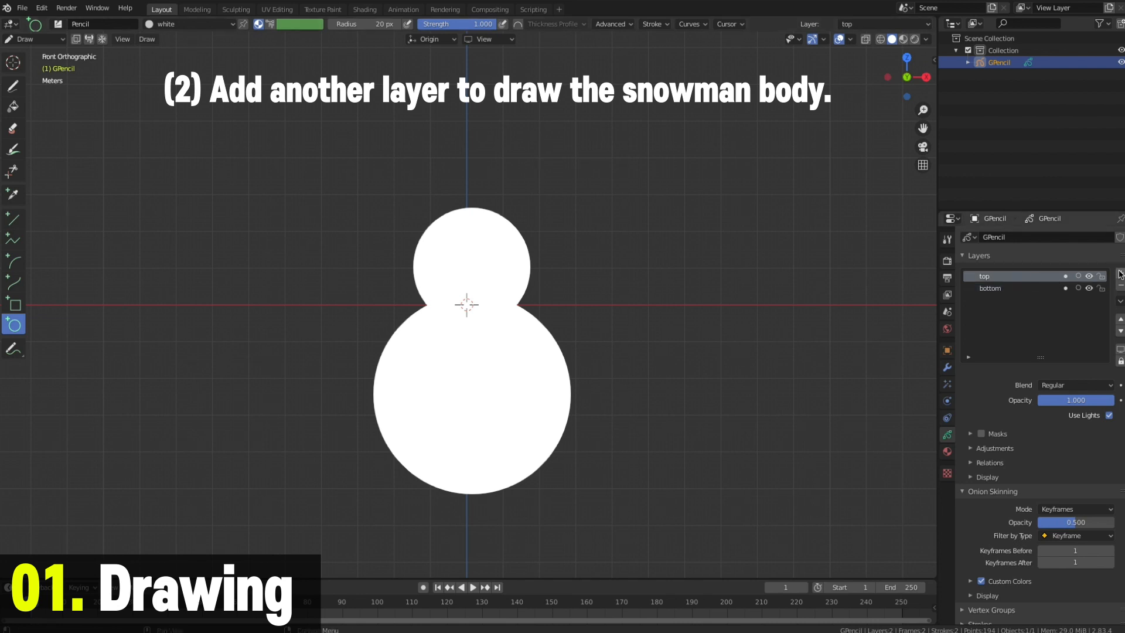
double_click(1014, 277)
text(nose)
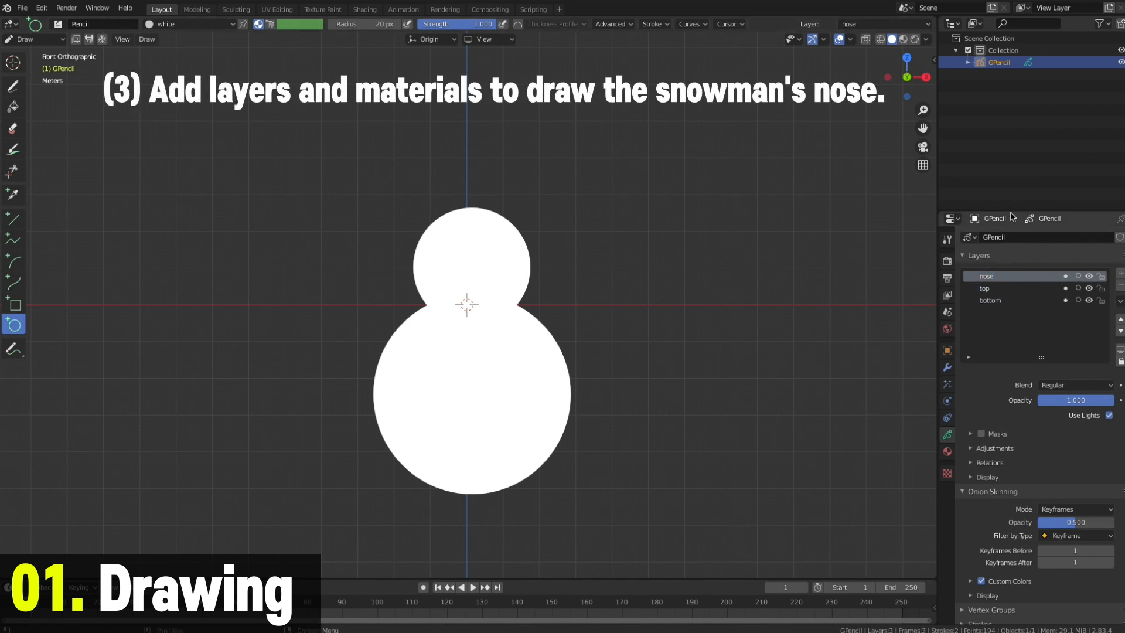
- Create a second material with stroke disabled and fill enabled, using a bright orange fill colour
click(948, 451)
click(1120, 239)
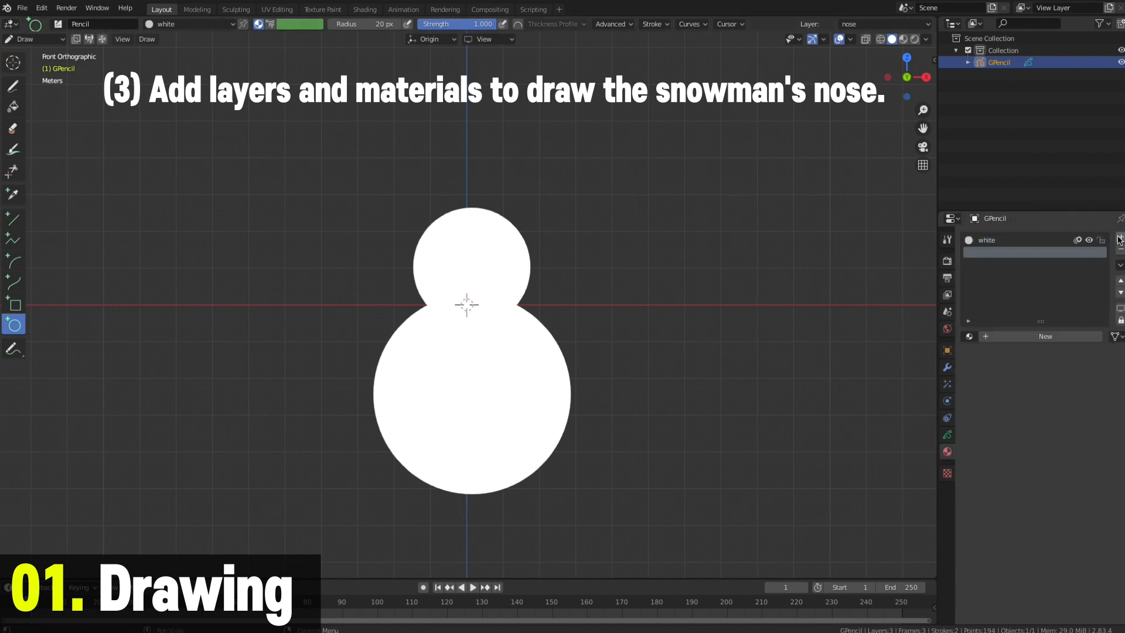
click(1042, 336)
click(982, 384)
click(982, 459)
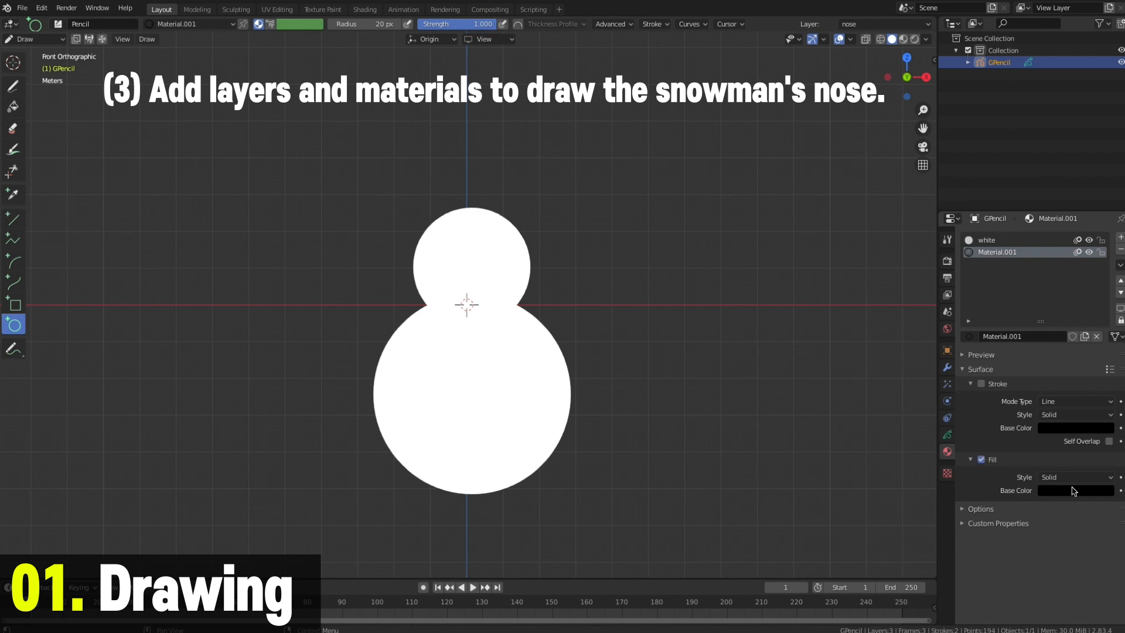
click(1072, 492)
drag(1112, 351, 1041, 387)
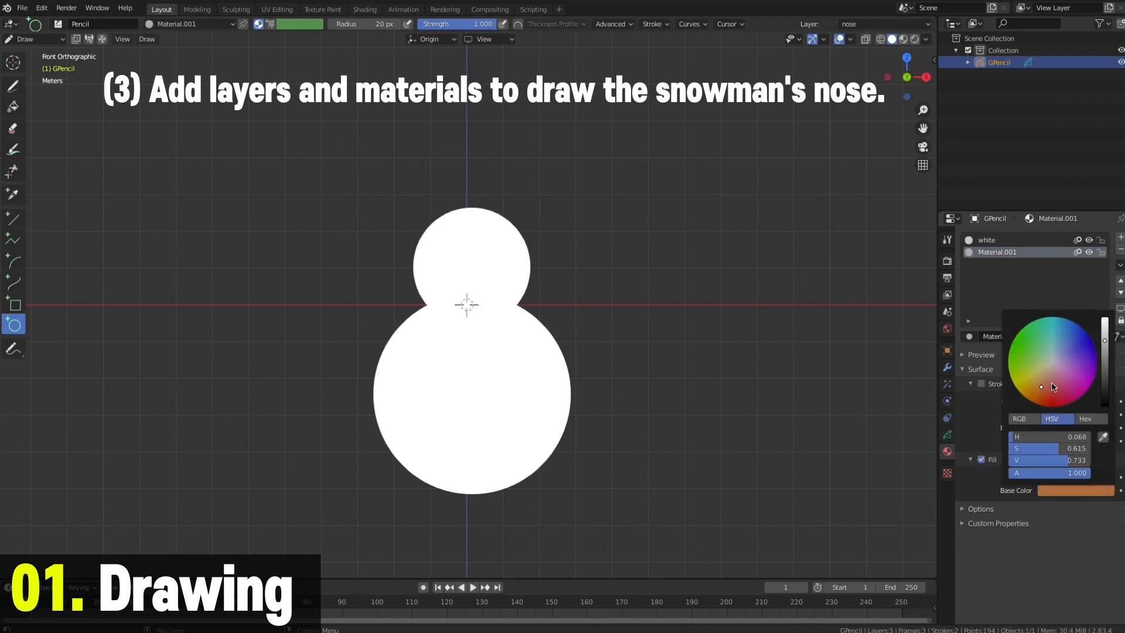
drag(1105, 341, 1107, 330)
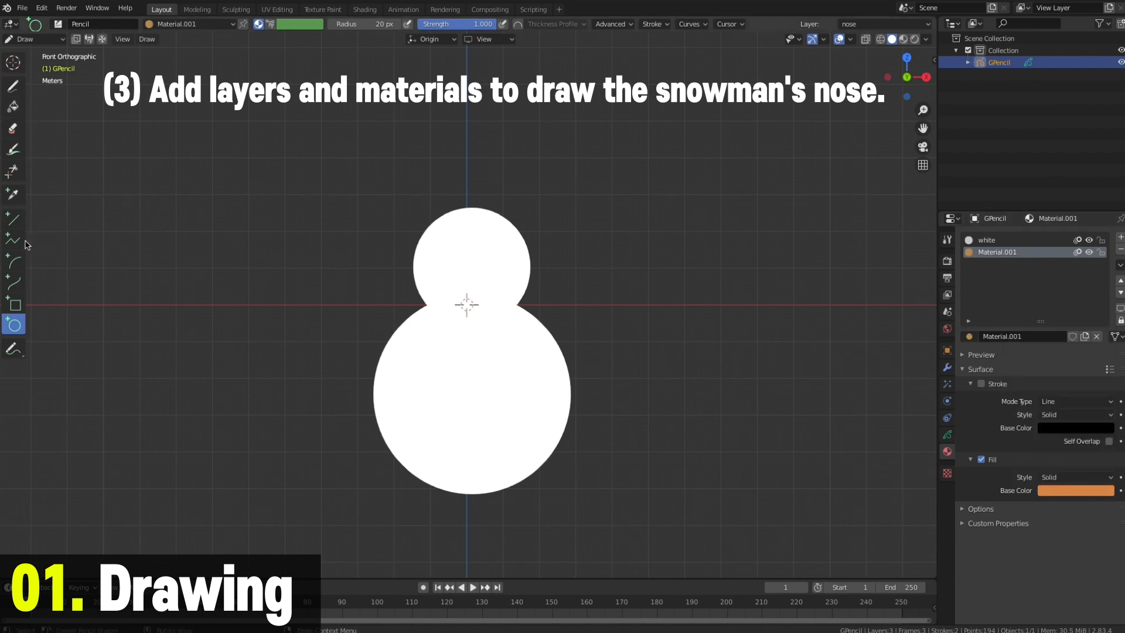
- With the orange material's stroke enabled, draw a closed carrot-shaped nose pointing right from the head using the Curve tool, rounding its blunt end
click(14, 283)
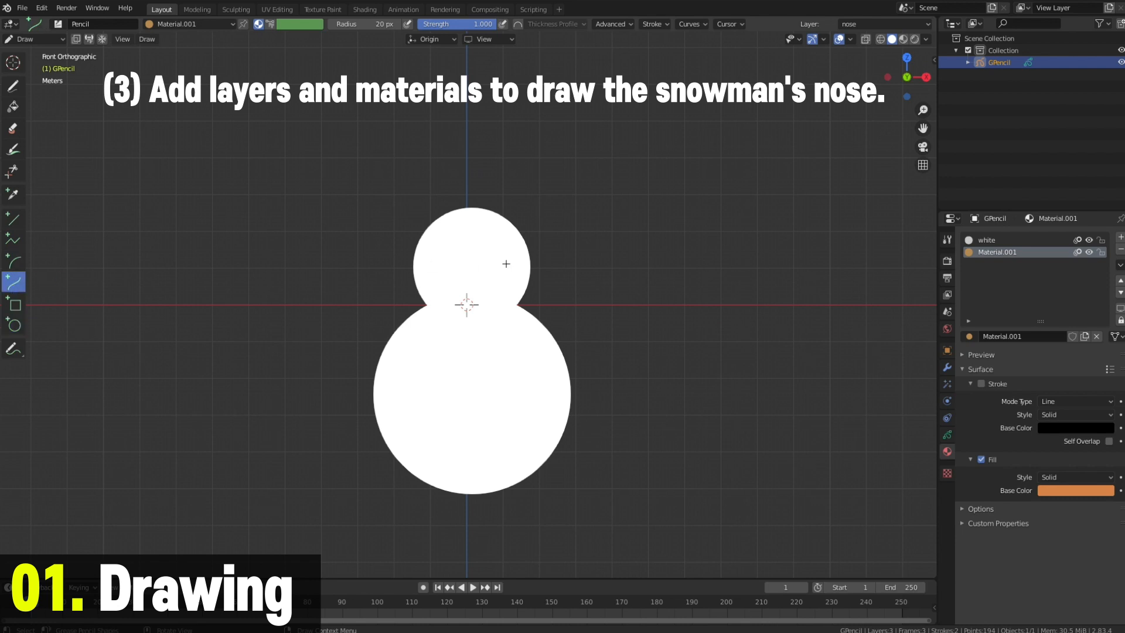
click(981, 384)
scroll(587, 317, up, 4)
ctrl+middle_drag(577, 244, 475, 246)
drag(475, 246, 649, 287)
key(e)
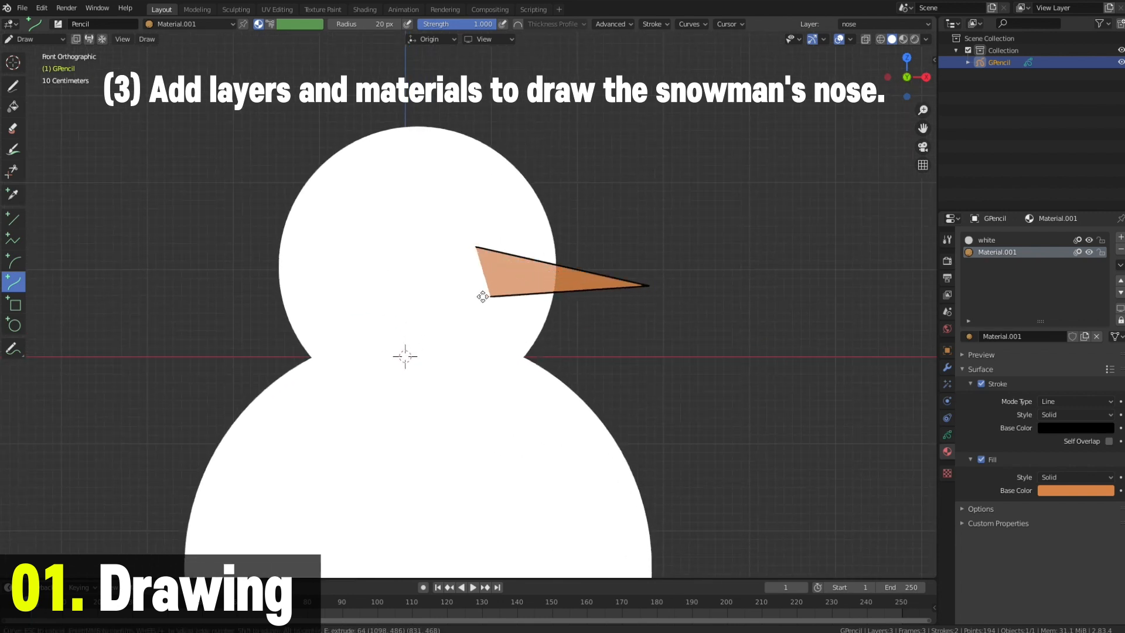
key(e)
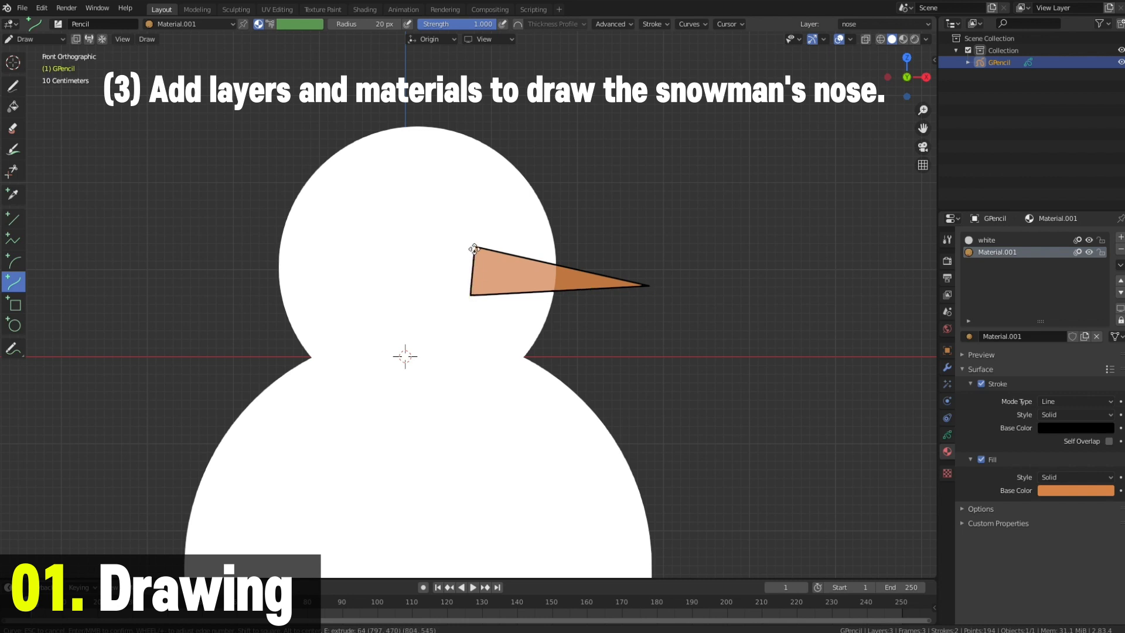
click(475, 247)
drag(472, 271, 458, 281)
key(Return)
- Disable the stroke of the orange nose material
scroll(633, 344, down, 2)
click(982, 384)
scroll(604, 375, down, 2)
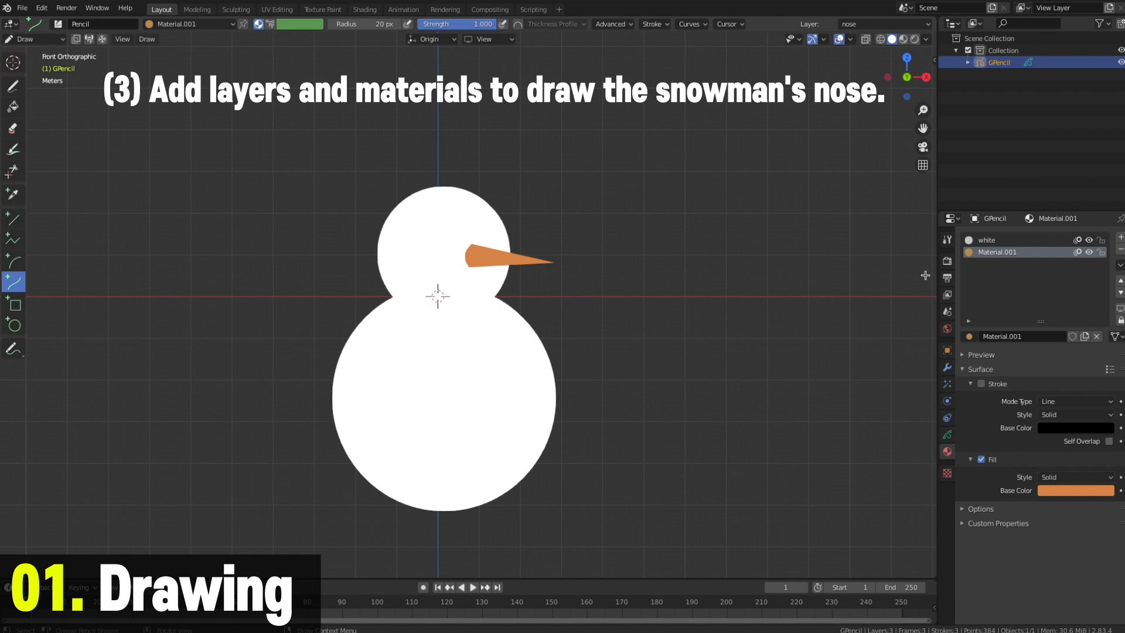
- Add a layer named eye above the nose layer
click(948, 435)
click(1121, 273)
double_click(1027, 277)
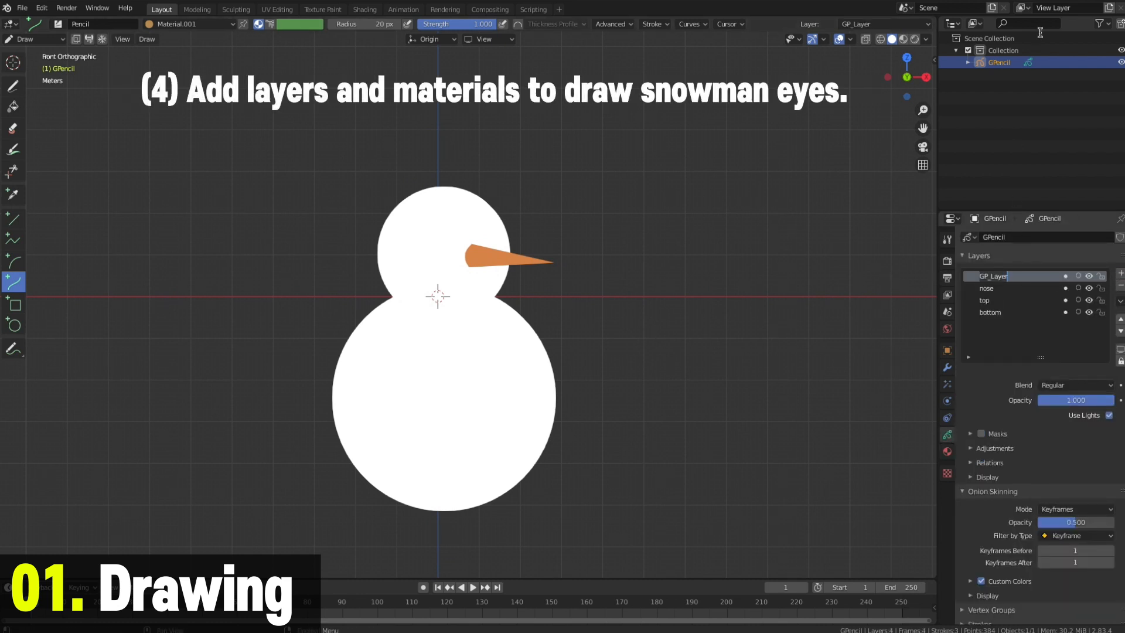
text(eye)
key(Return)
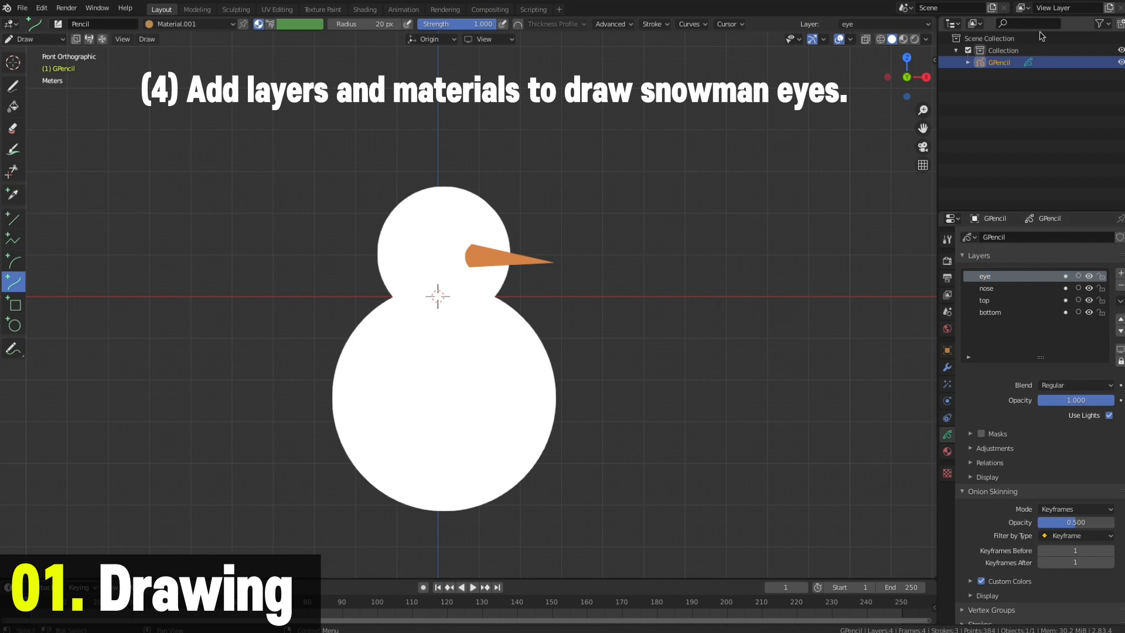
- Create a material named black with both stroke and fill enabled
click(11, 88)
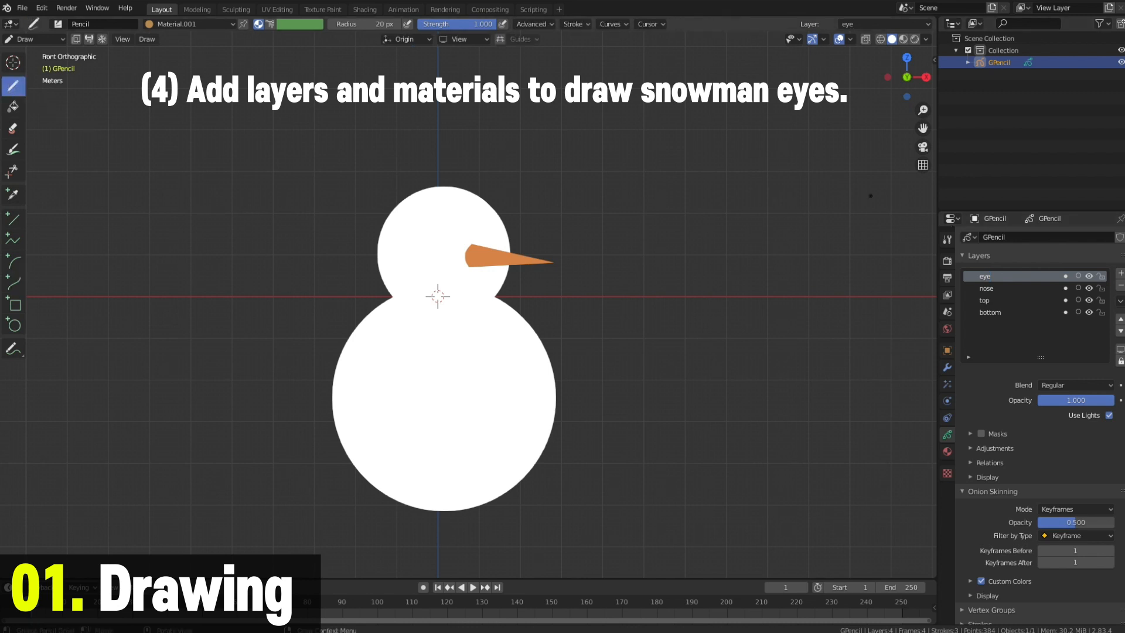
click(947, 451)
click(1121, 239)
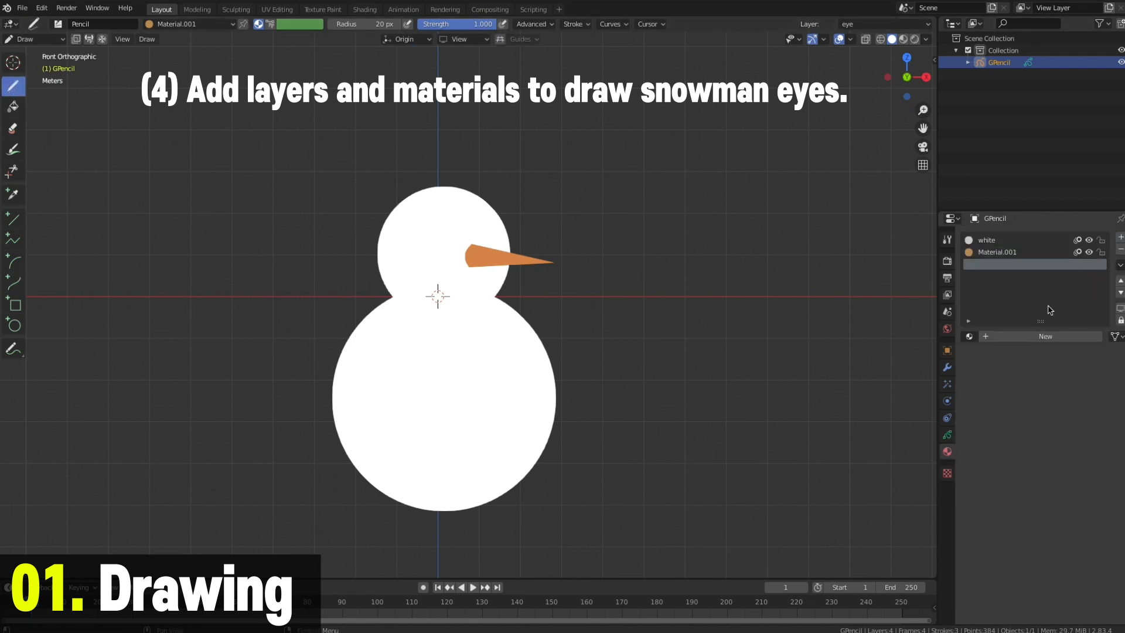
click(1032, 337)
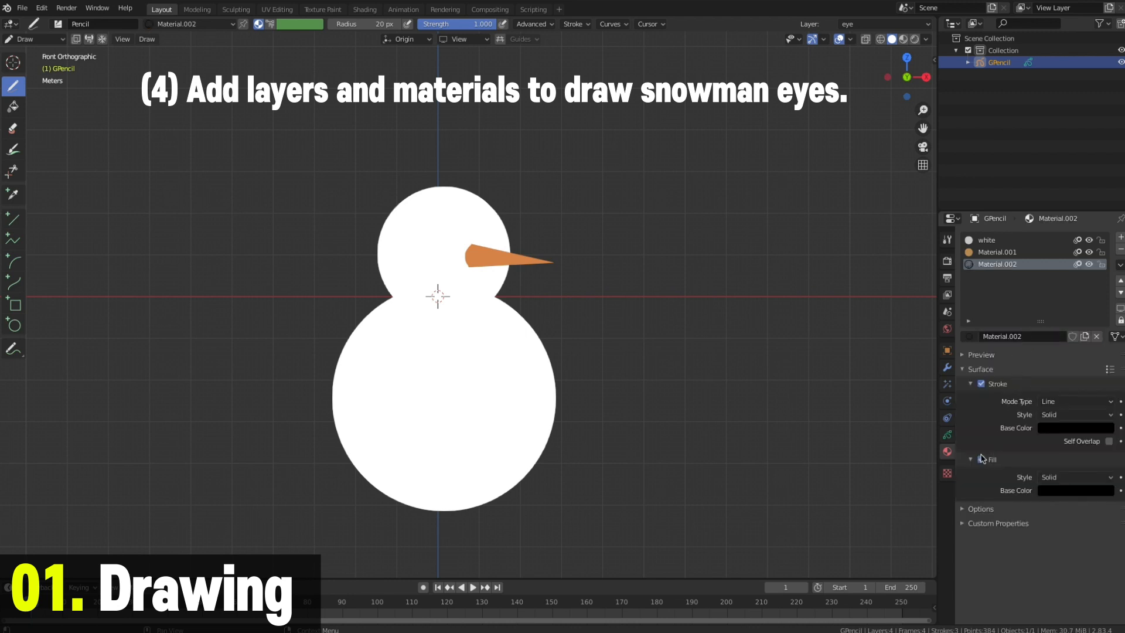
double_click(1016, 265)
text(black)
key(Return)
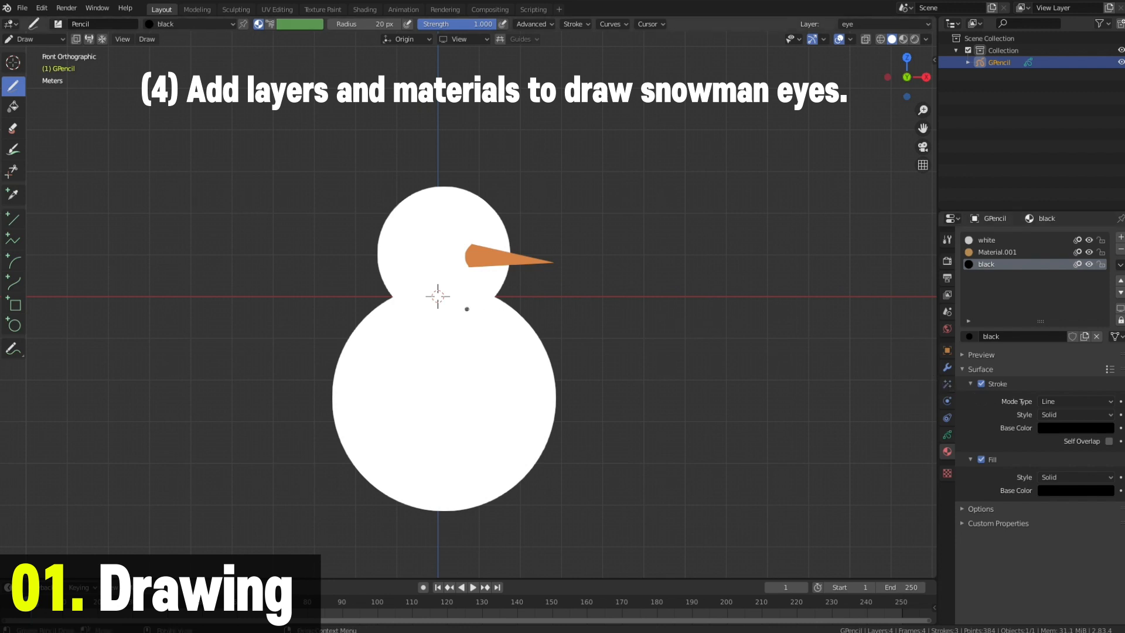
- Draw two small black circles as eyes on the head above the nose, and disable the black material's stroke
click(532, 24)
click(14, 325)
mouse_move(433, 226)
mouse_down()
mouse_move(449, 239)
mouse_move(493, 239)
mouse_up()
key(Return)
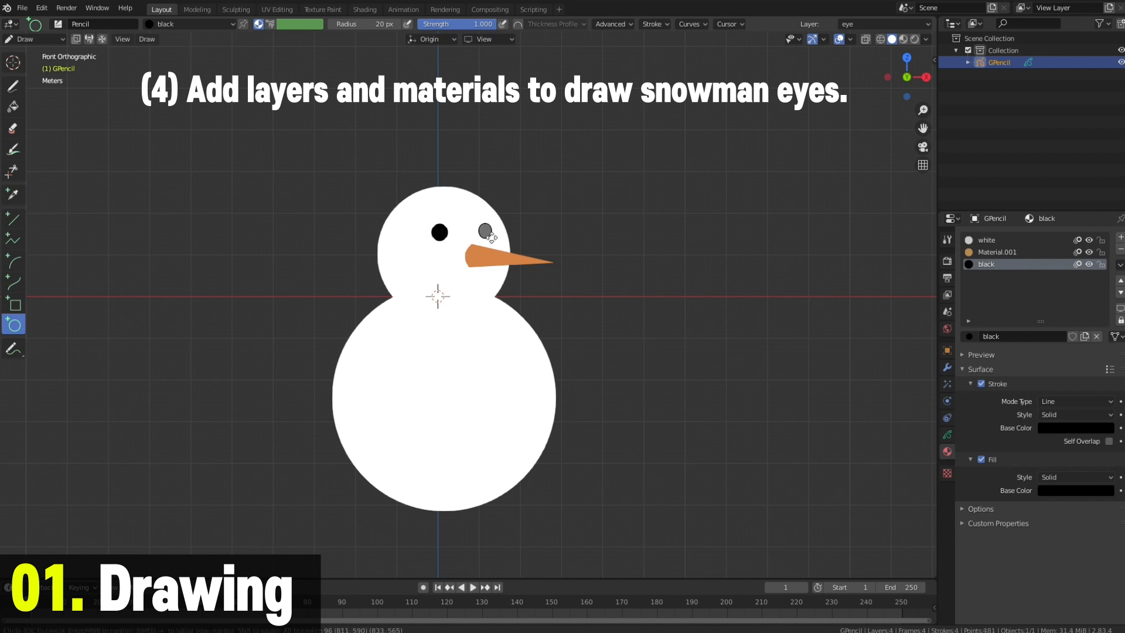
key(Return)
click(981, 384)
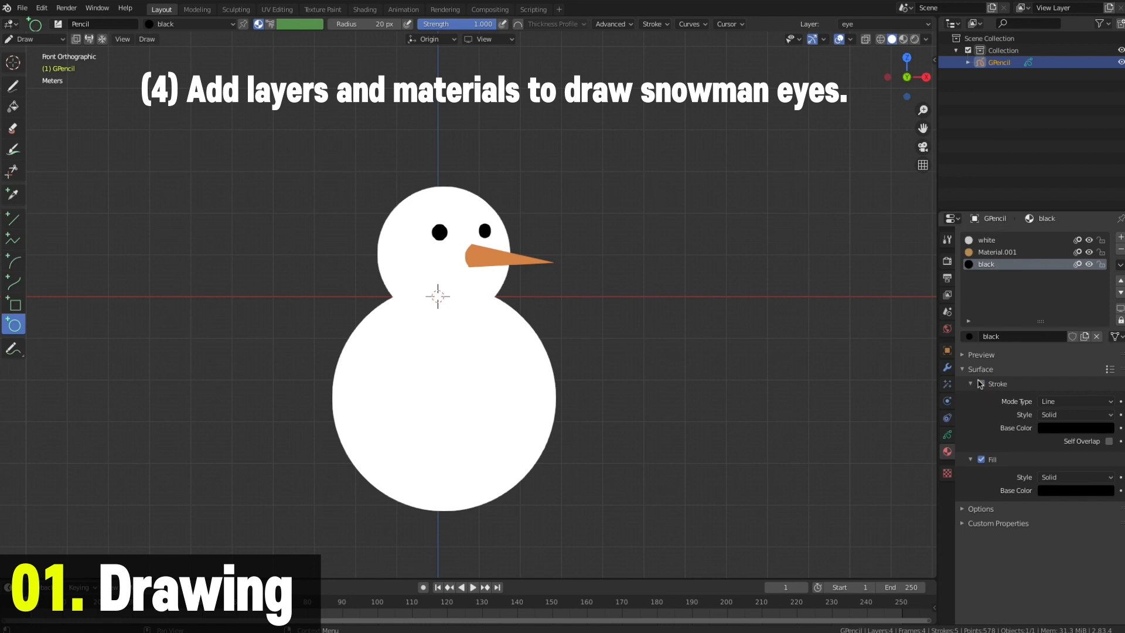
- Add a layer named hat above the eye layer
scroll(620, 339, down, 1)
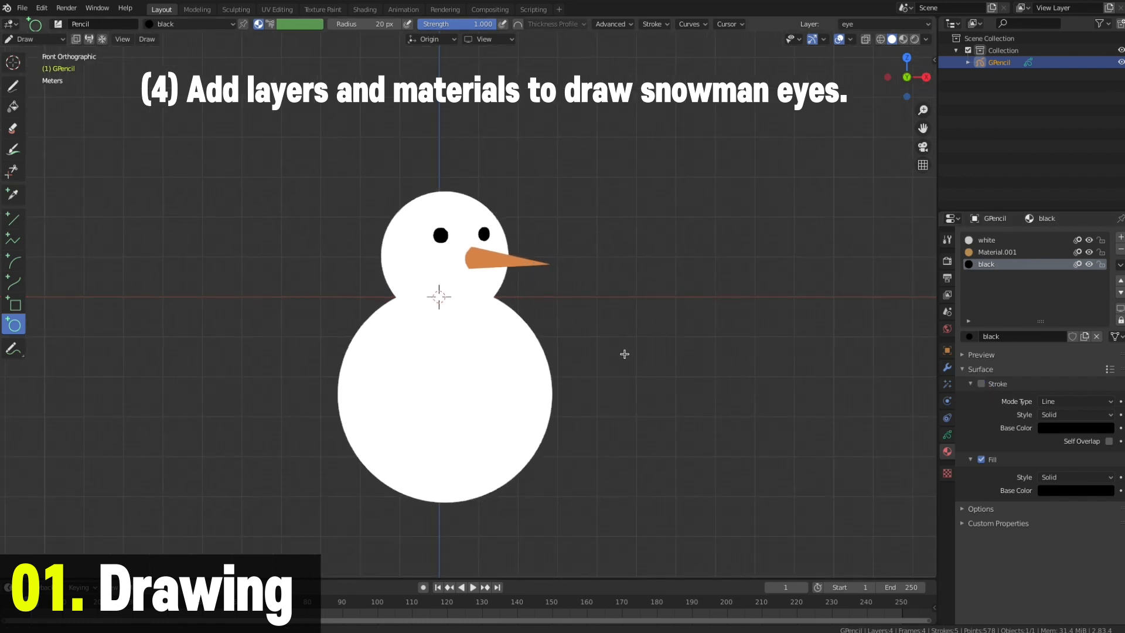
shift+middle_drag(623, 340, 650, 341)
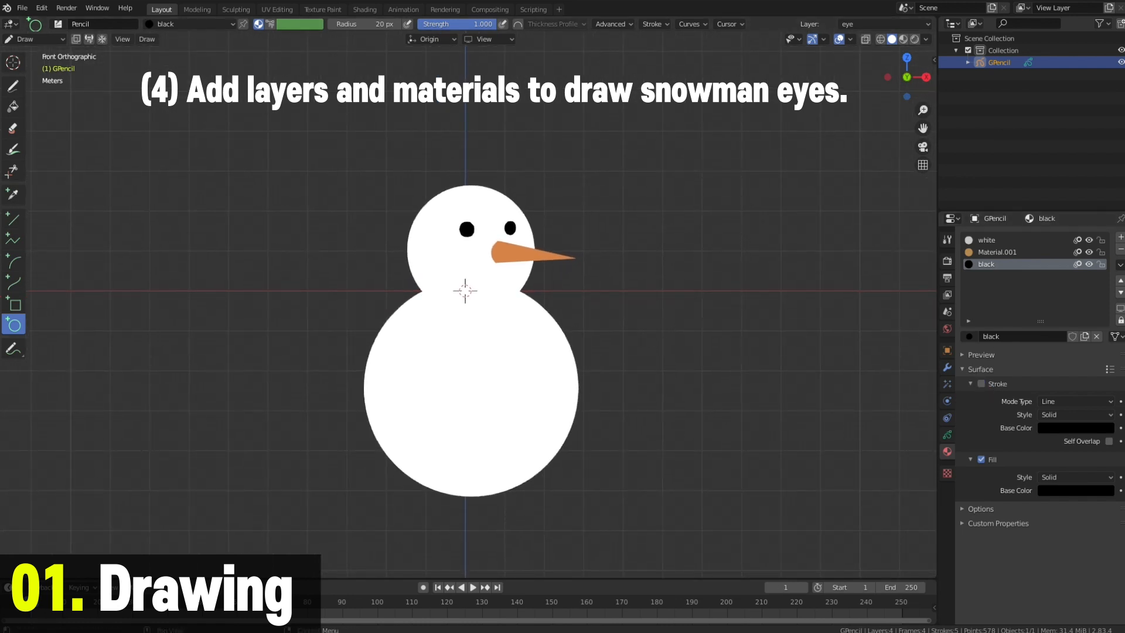
click(948, 435)
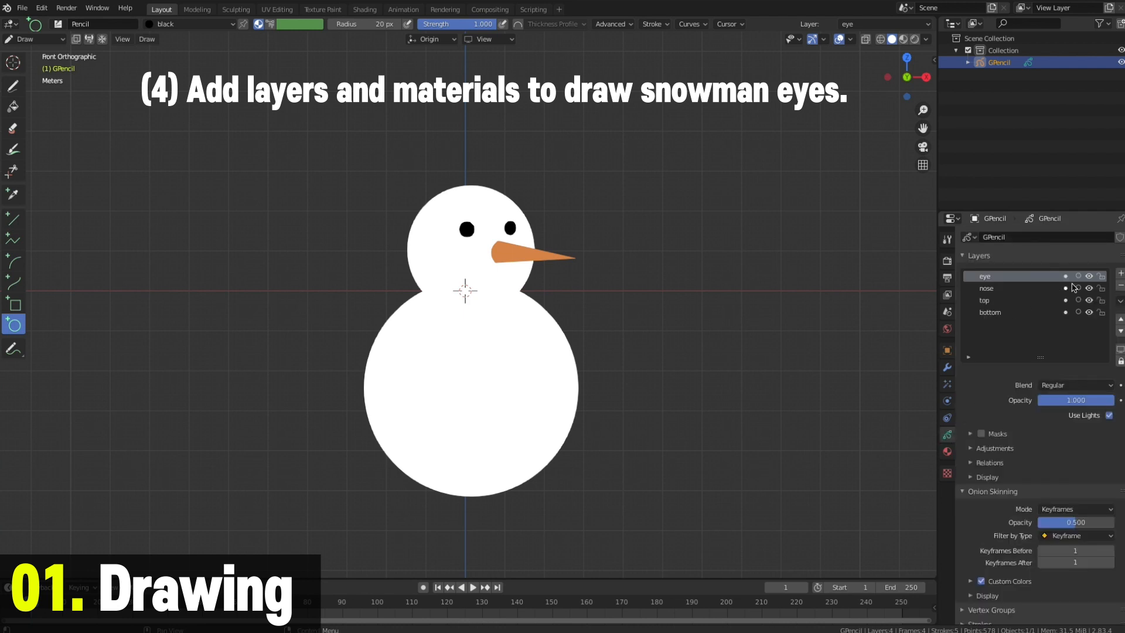
click(1121, 273)
double_click(1020, 276)
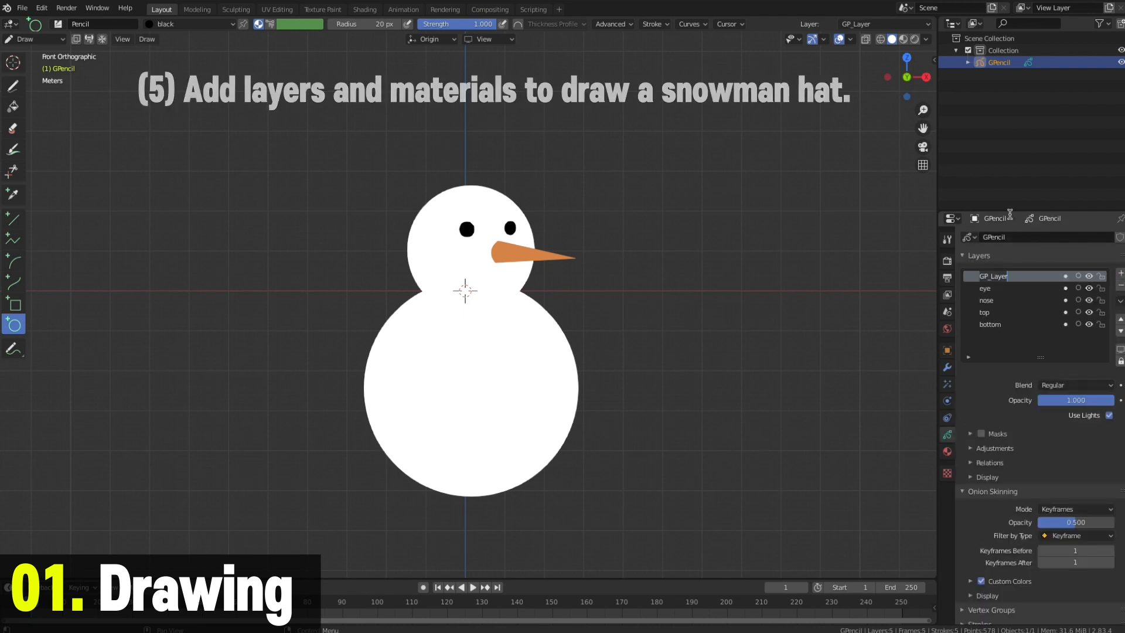
text(hat)
key(Return)
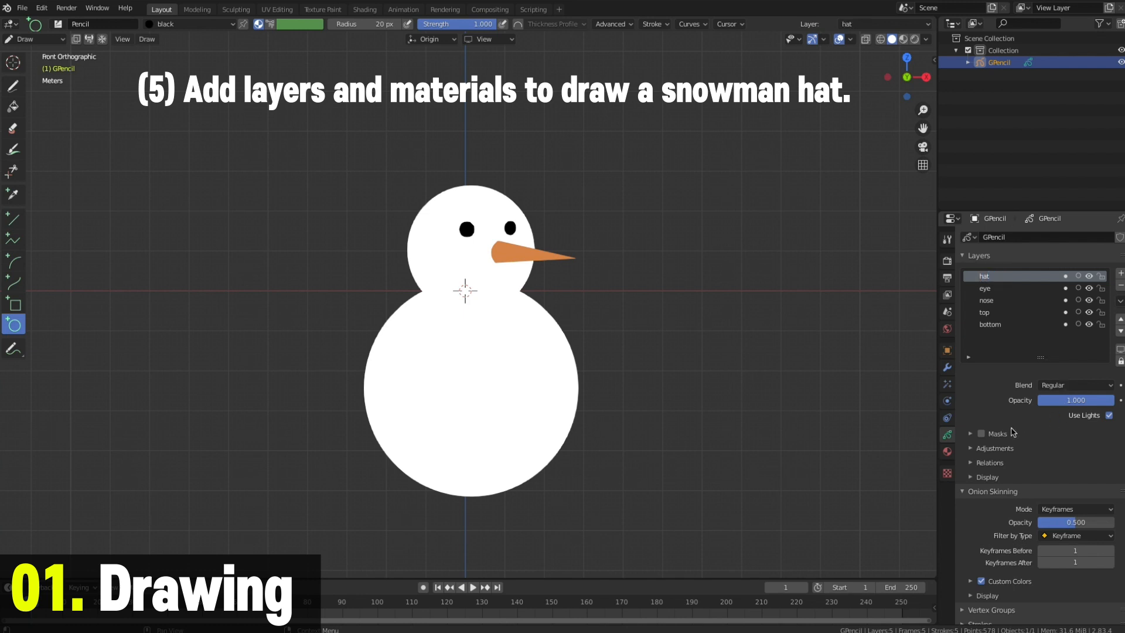
- Add a new Grease Pencil material below black and name it red
click(948, 451)
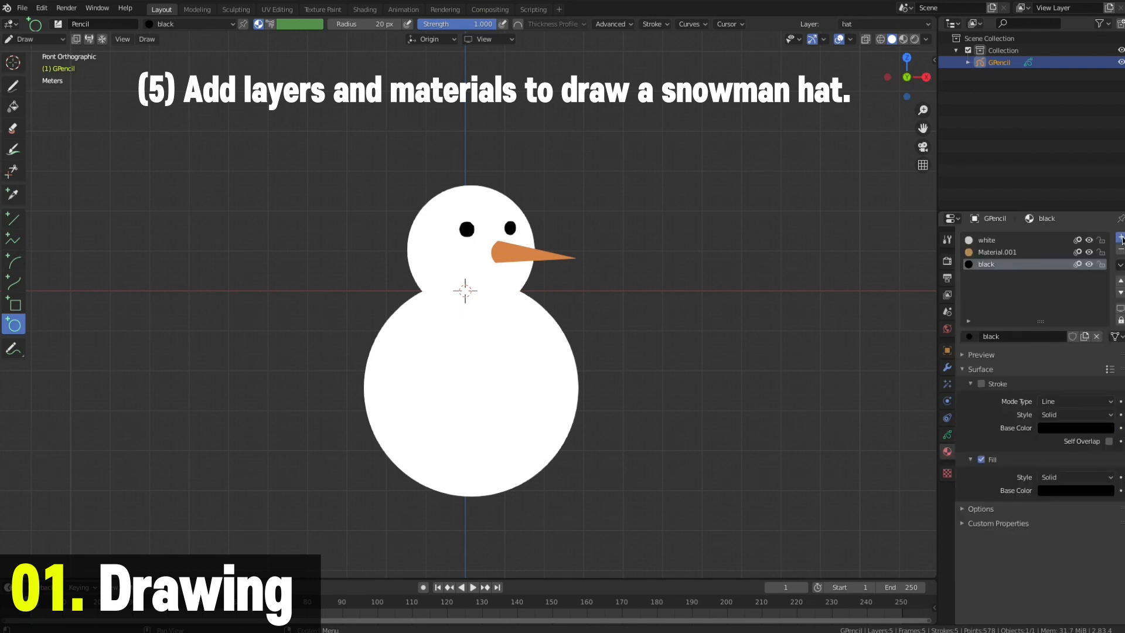
click(1121, 237)
click(1036, 336)
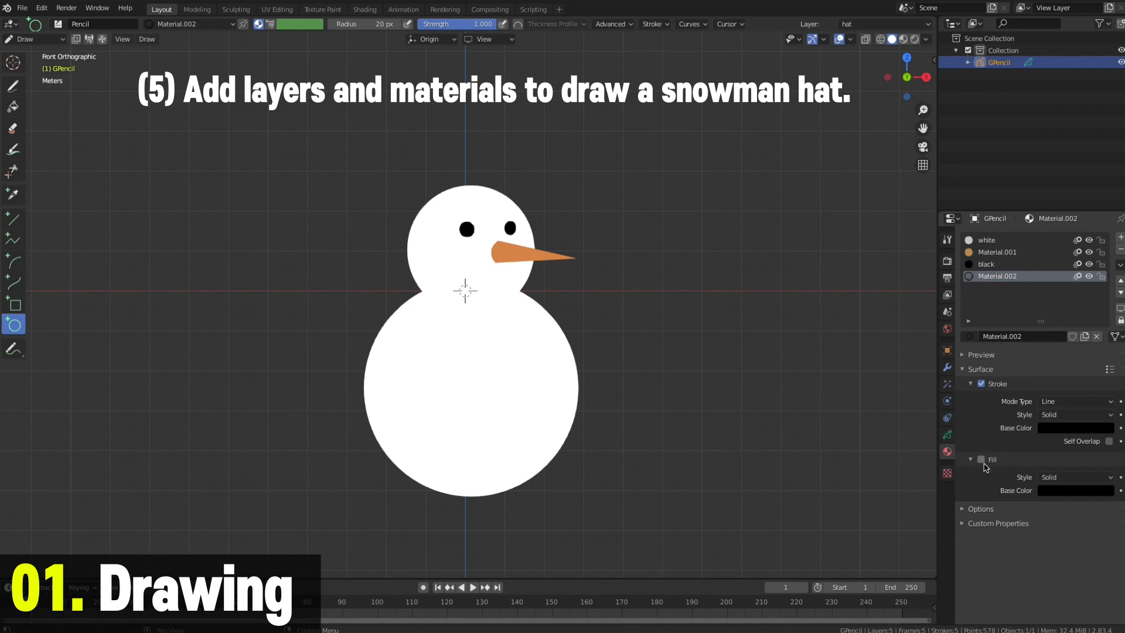
double_click(1014, 280)
text(red)
key(Return)
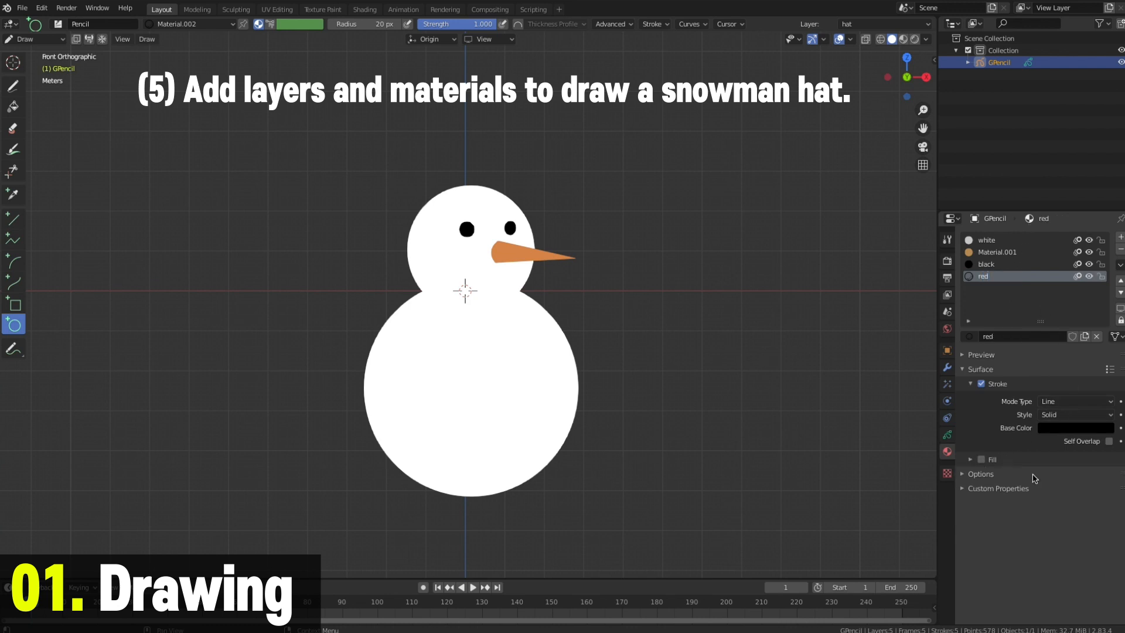
- Enable the red material's fill and set its fill base color to a strong red
click(982, 460)
click(1072, 494)
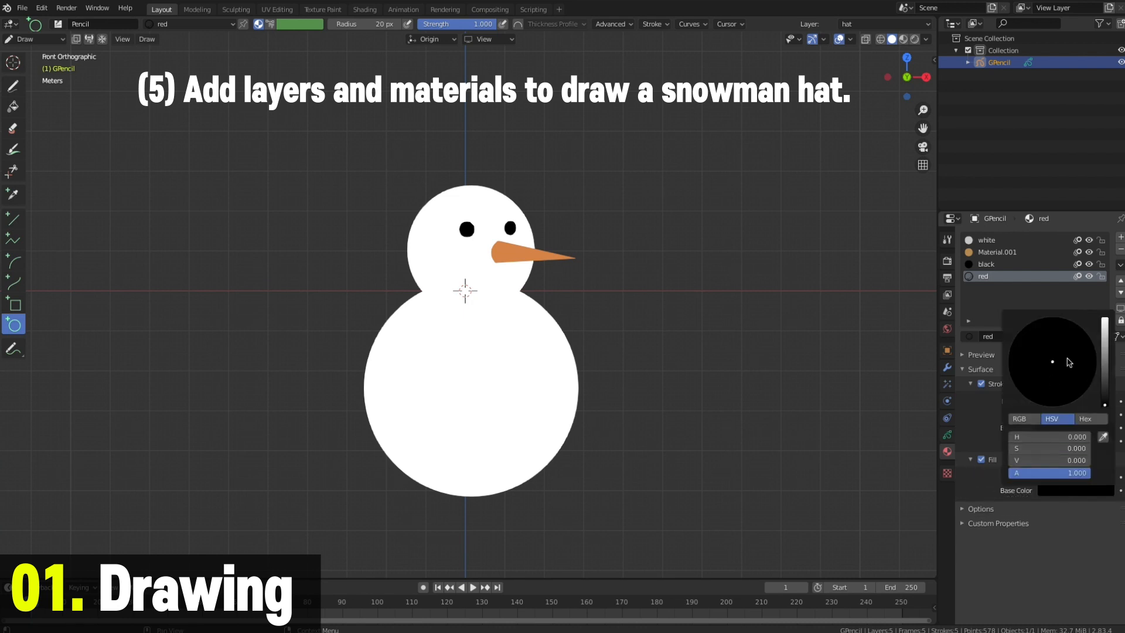
drag(1105, 357, 1106, 334)
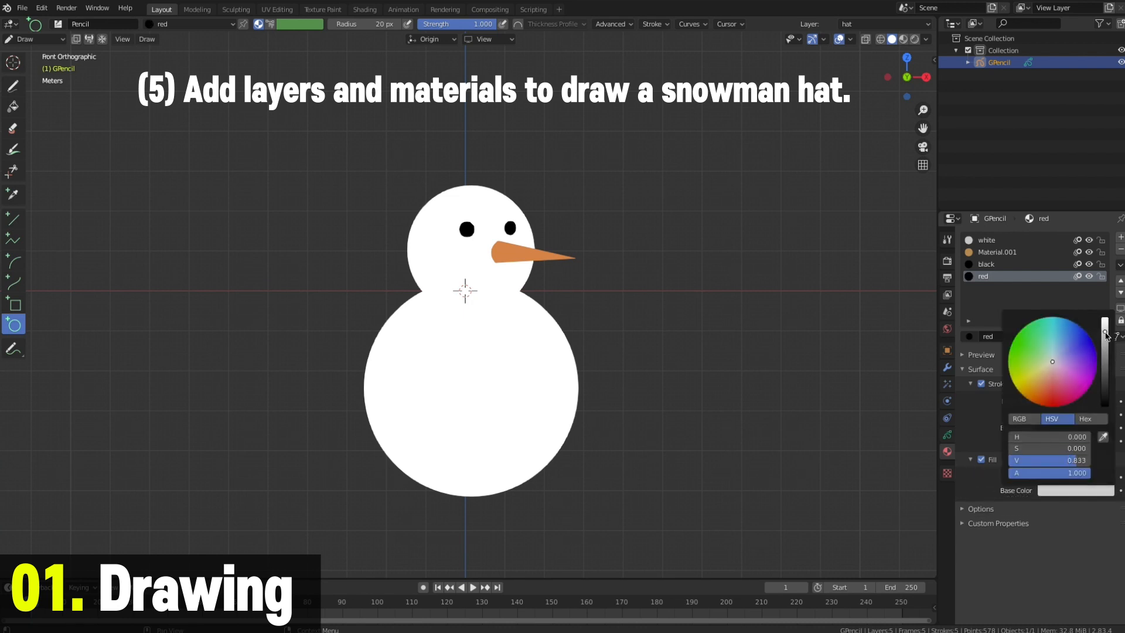
drag(1051, 368, 1056, 406)
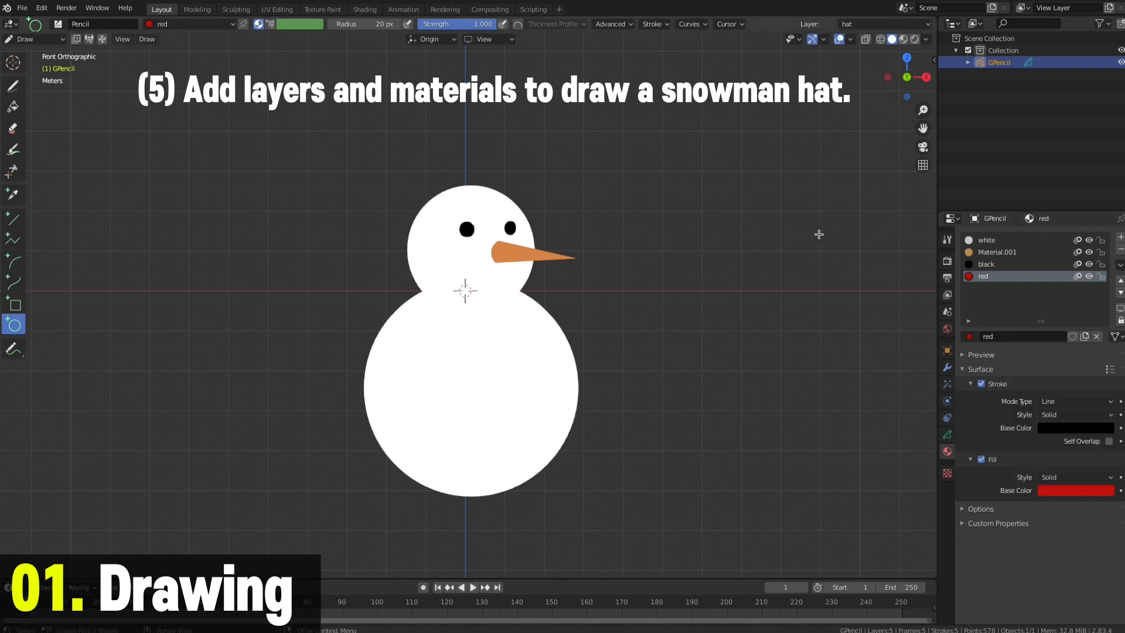
- With the red material's fill turned off, draw the crown's left side and a curved brim across the head using the Curve tool
click(15, 283)
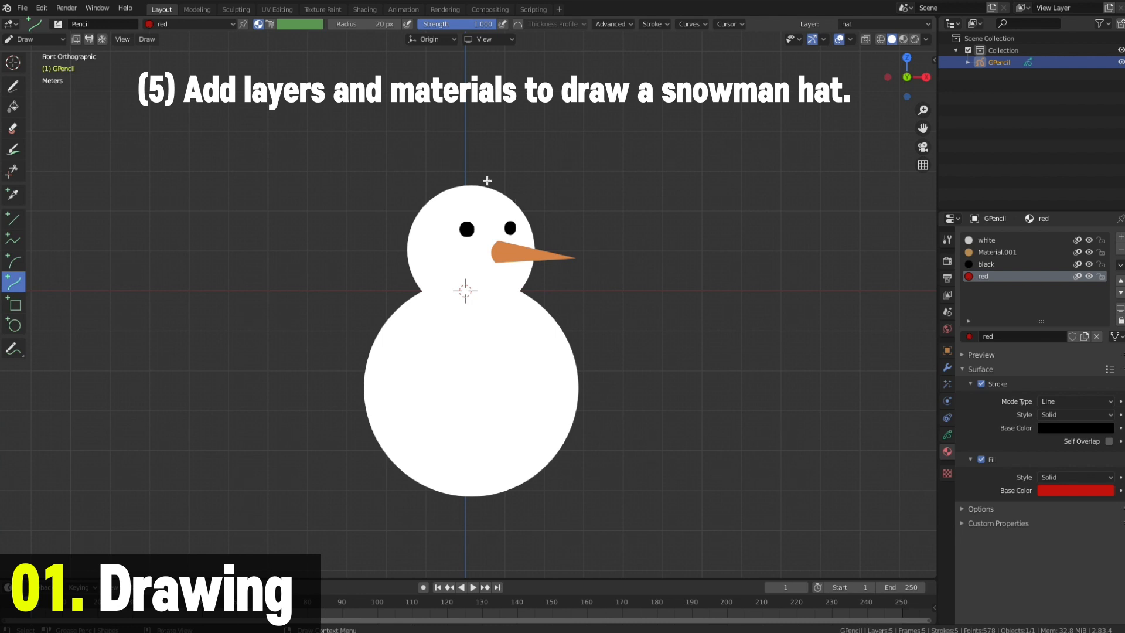
click(948, 435)
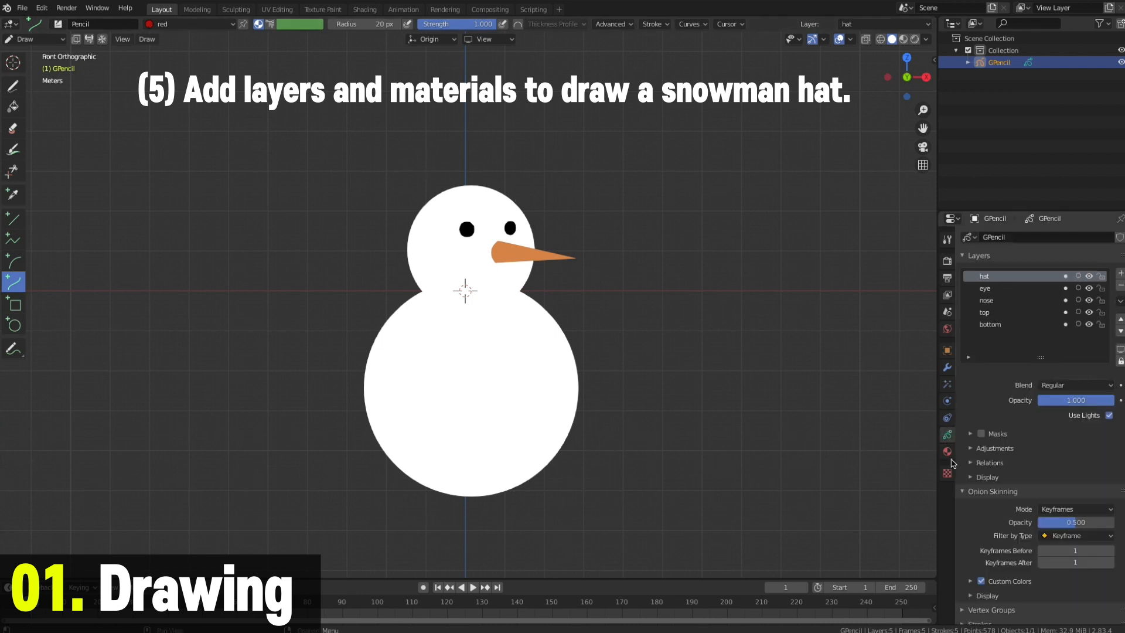
click(947, 451)
click(981, 459)
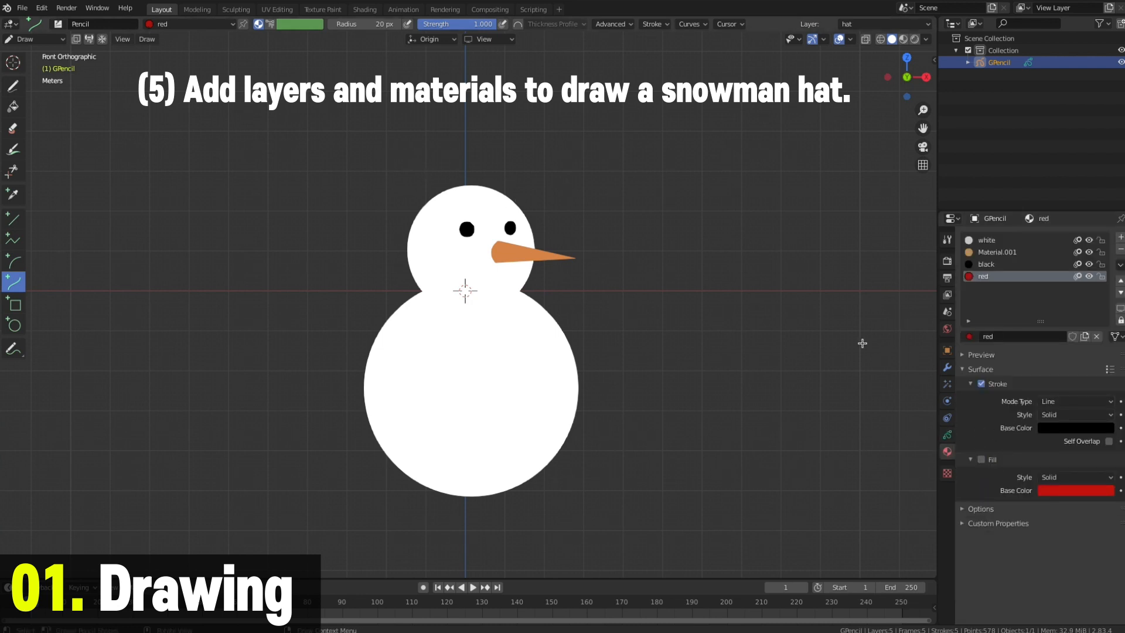
drag(417, 163, 422, 204)
key(e)
key(e)
click(518, 181)
drag(442, 210, 490, 209)
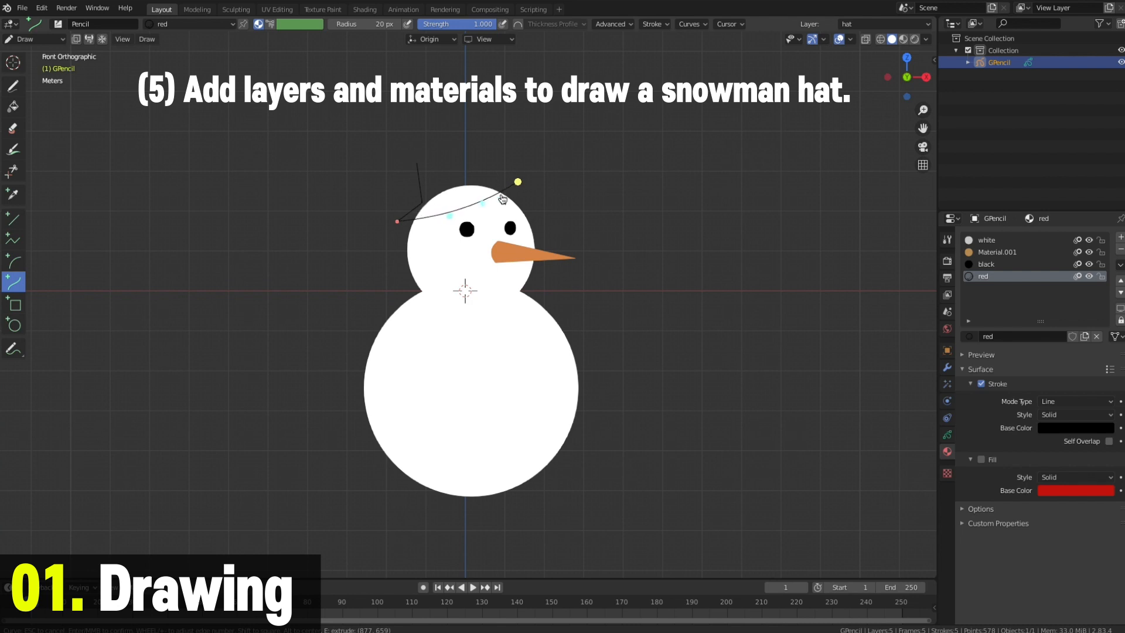
- Extend the curve back along the brim, up the right side and over the crown to close the hat outline
key(e)
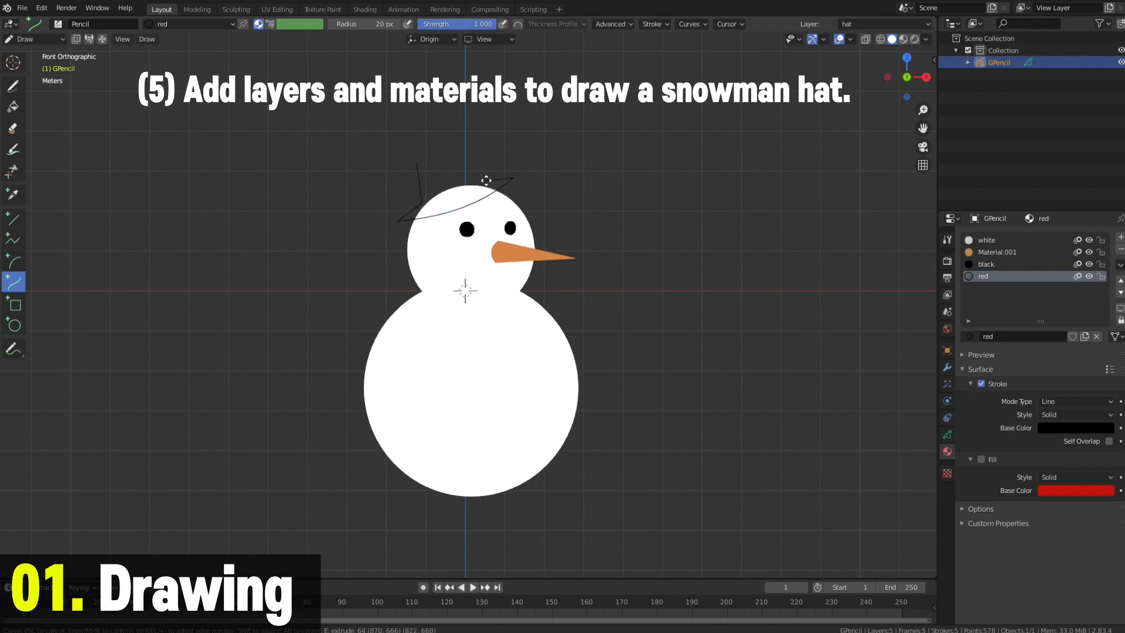
click(487, 181)
key(e)
click(465, 154)
key(e)
click(418, 165)
key(Return)
- Enable the red material's fill and disable its stroke so the hat is a solid shape
click(981, 460)
click(982, 383)
scroll(597, 316, down, 2)
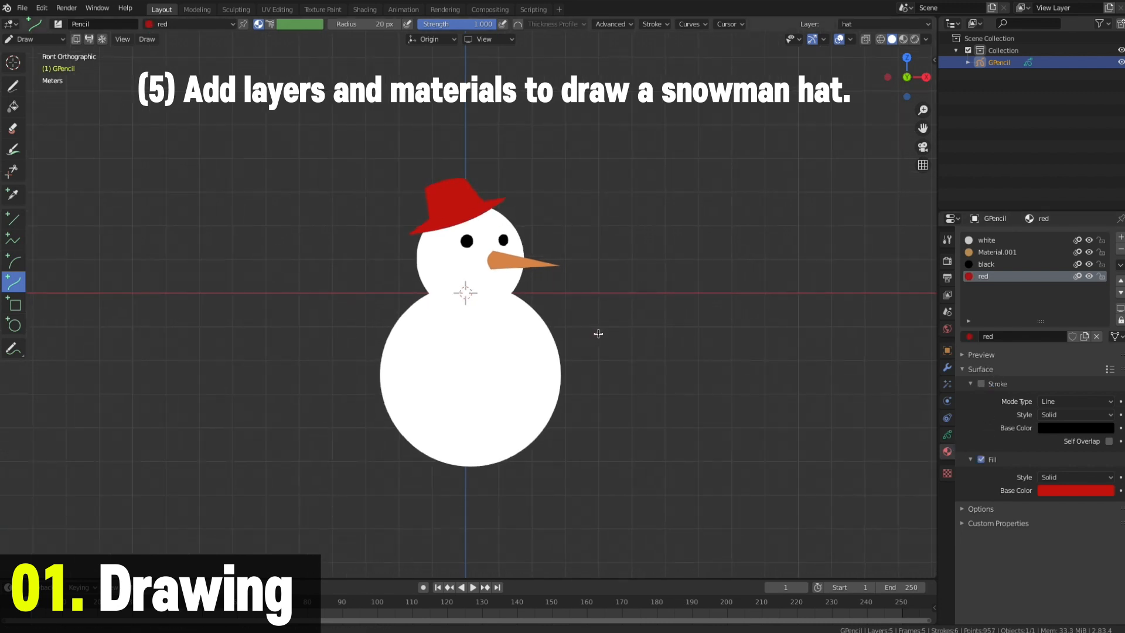
shift+middle_drag(636, 357, 600, 359)
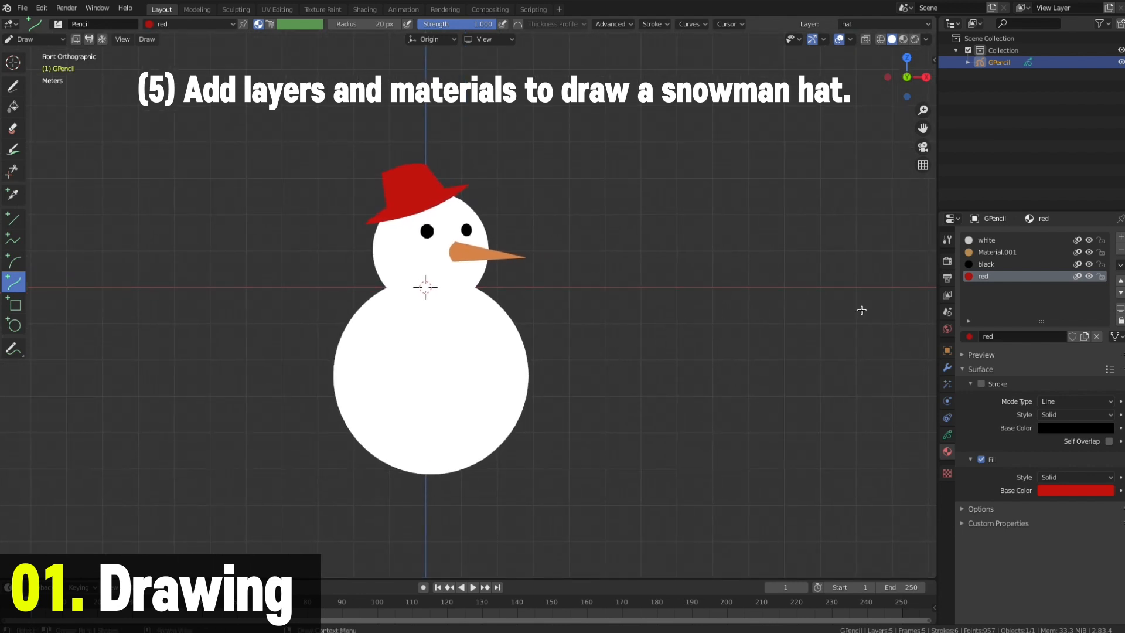
- Add a layer named button above the hat layer
click(948, 434)
click(1121, 273)
double_click(996, 276)
text(button)
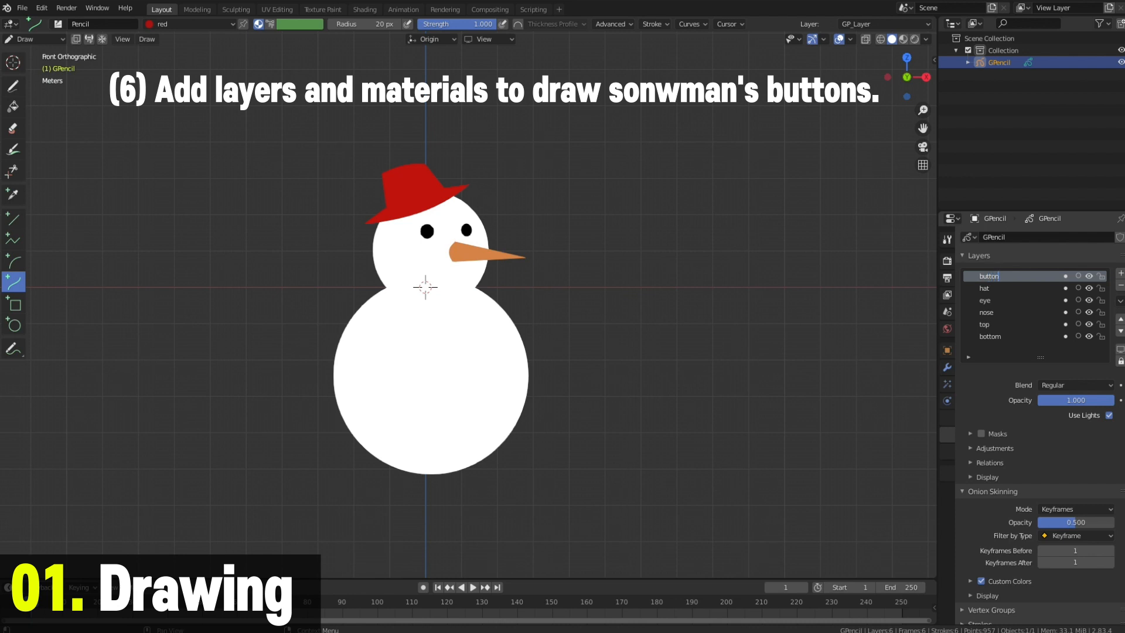
key(Return)
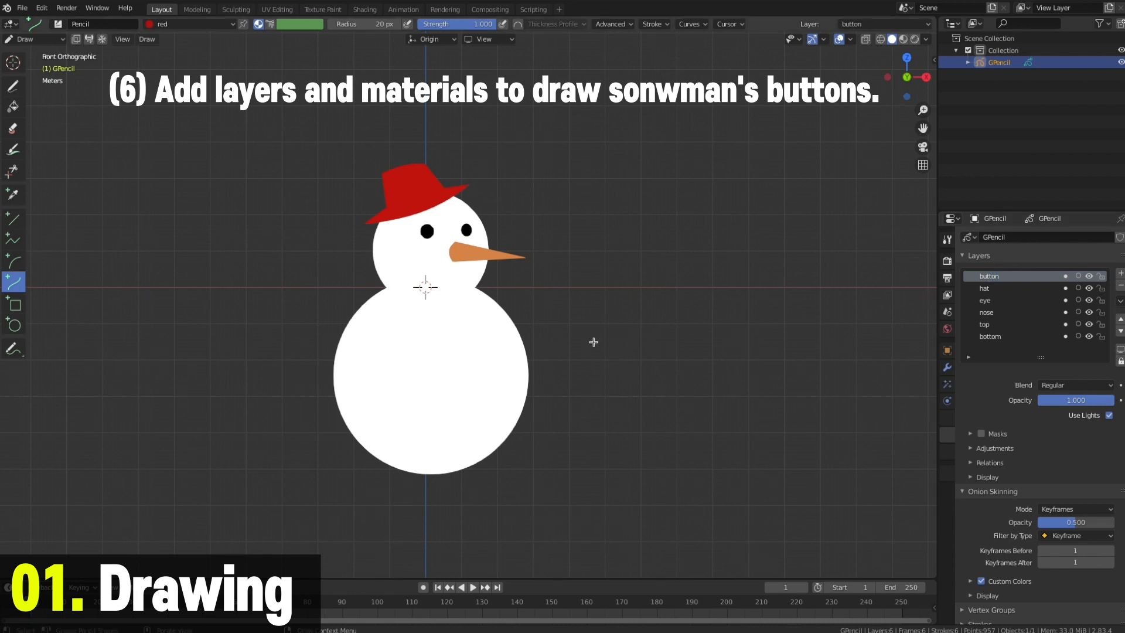
- Draw three small circles as buttons down the right side of the body using the orange Material.001
click(14, 324)
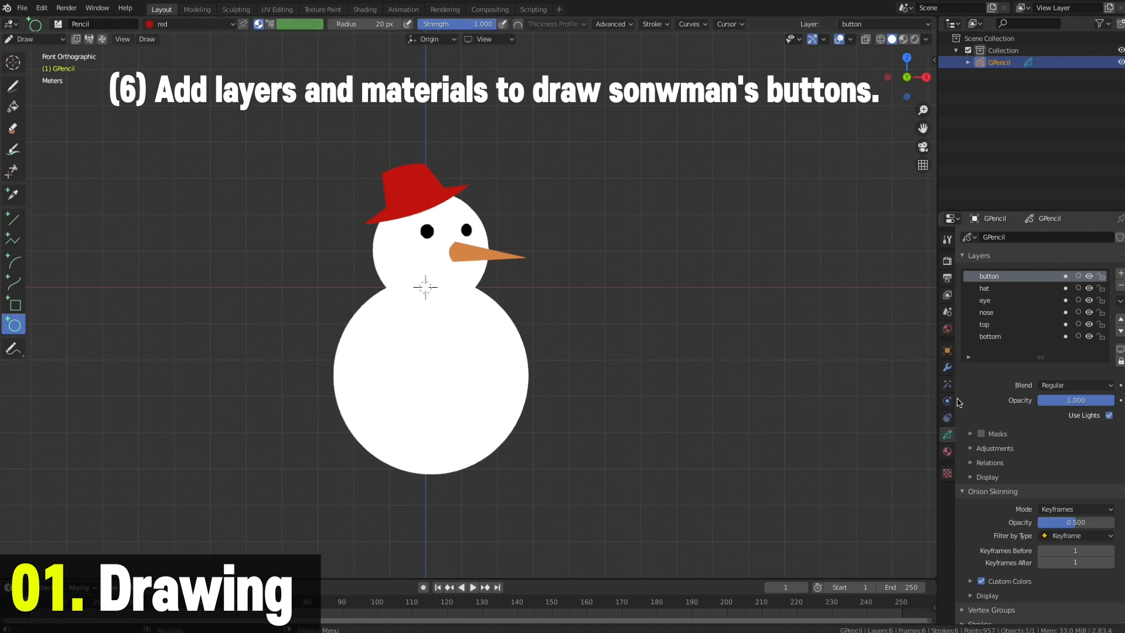
click(947, 452)
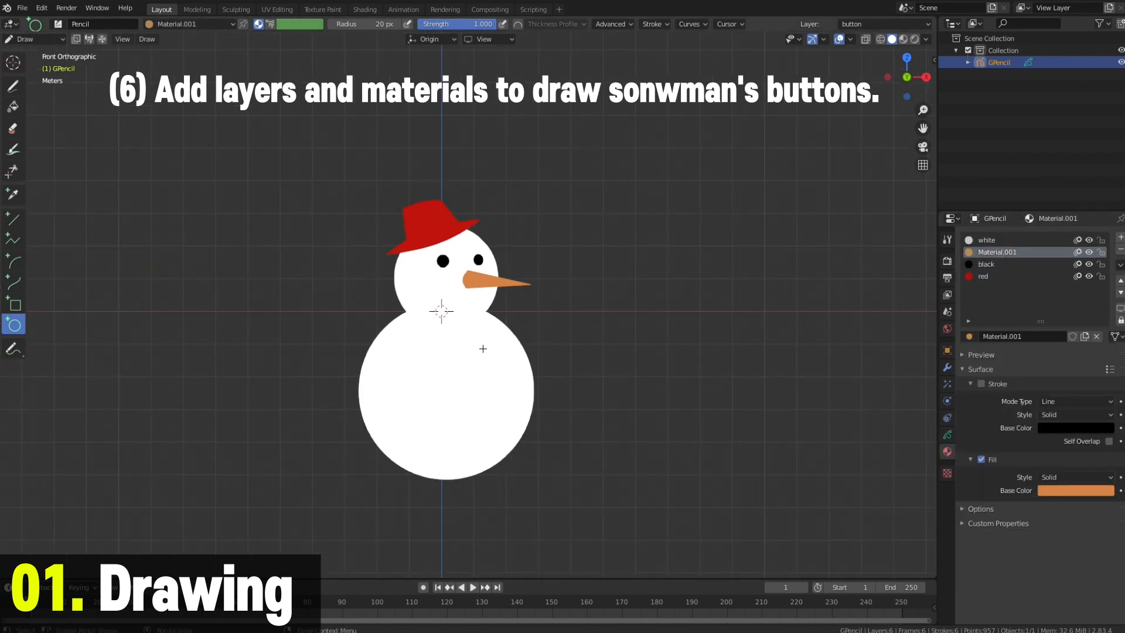
mouse_move(483, 348)
mouse_down()
mouse_move(502, 397)
mouse_move(493, 433)
mouse_up()
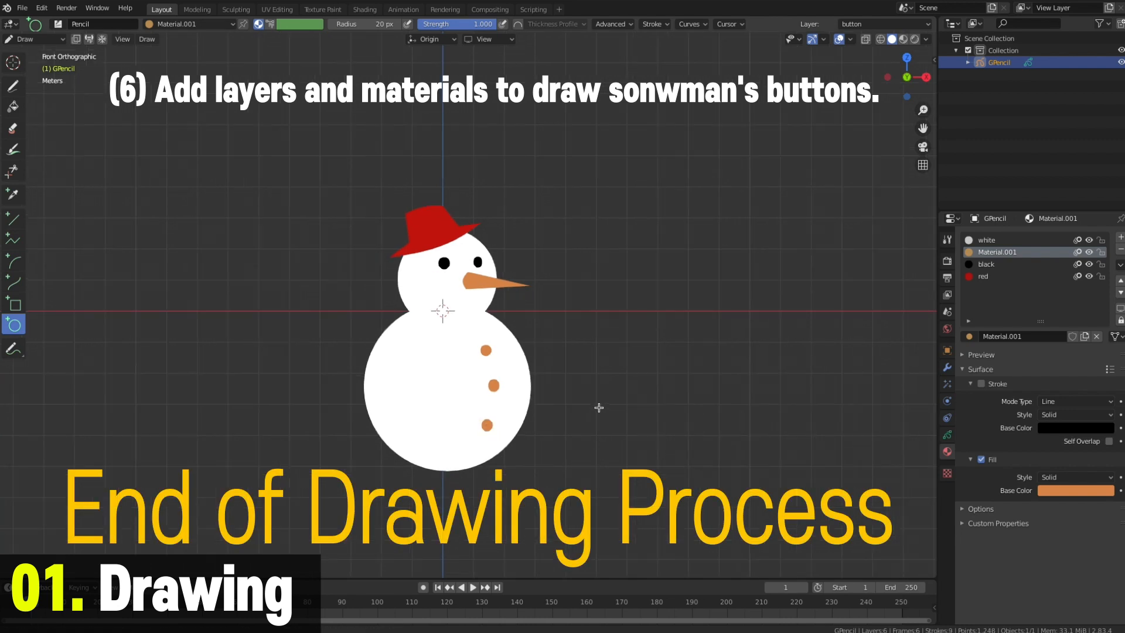
- Switch the snowman drawing from Draw mode to Object Mode and deselect it
click(947, 434)
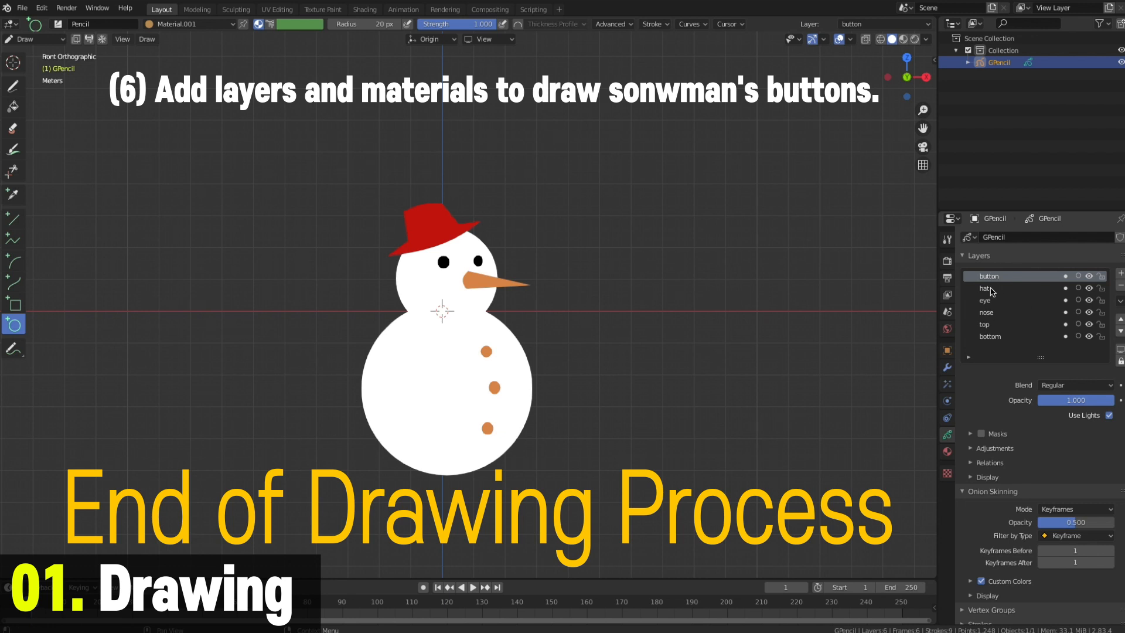
click(1089, 278)
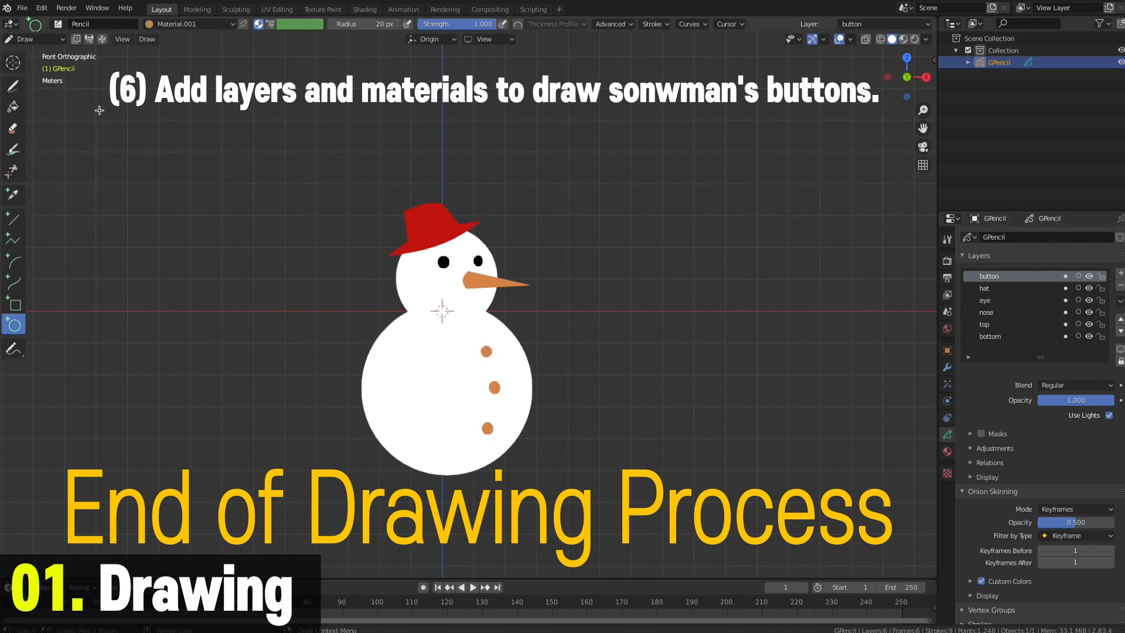
click(53, 39)
click(57, 59)
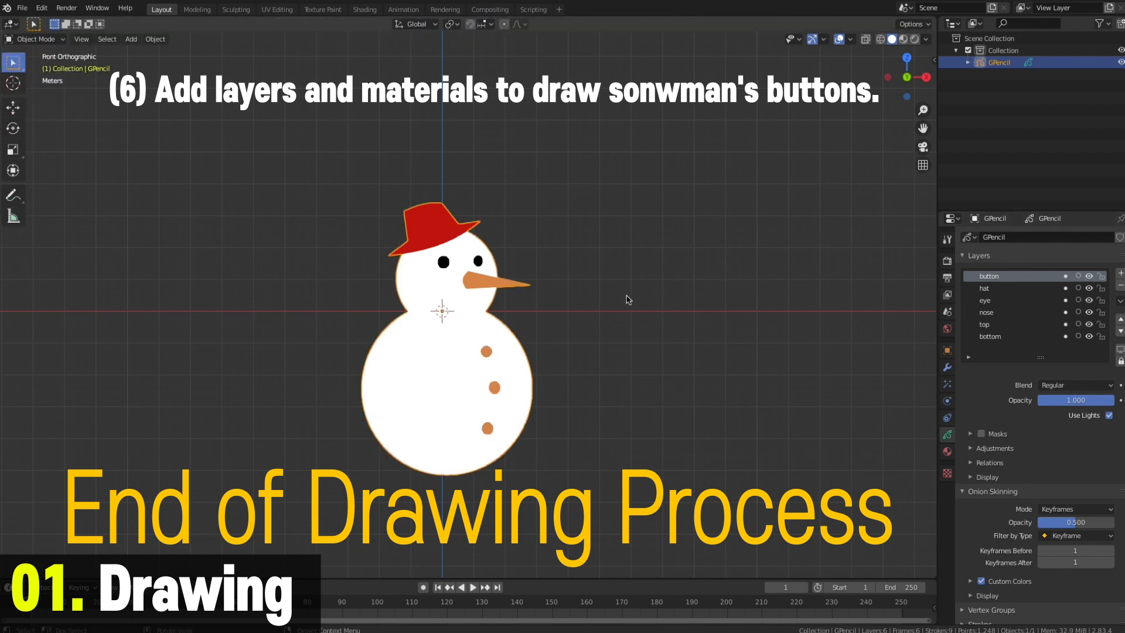
click(592, 300)
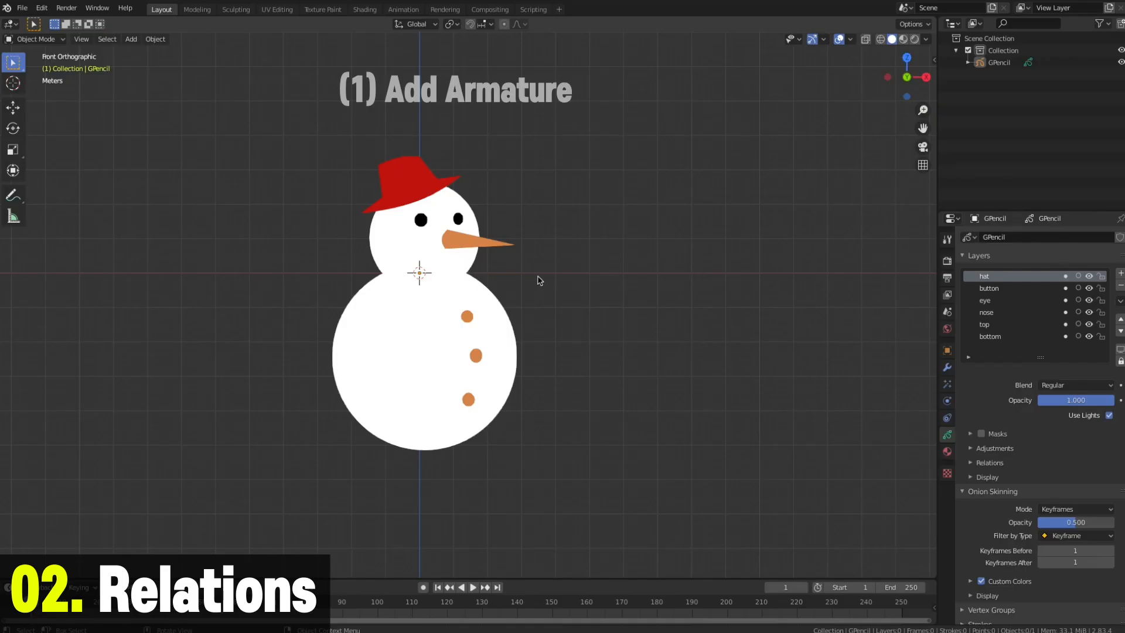
- Add an armature and move it up about 2 m onto the snowman's hat
key(shift+a)
click(551, 295)
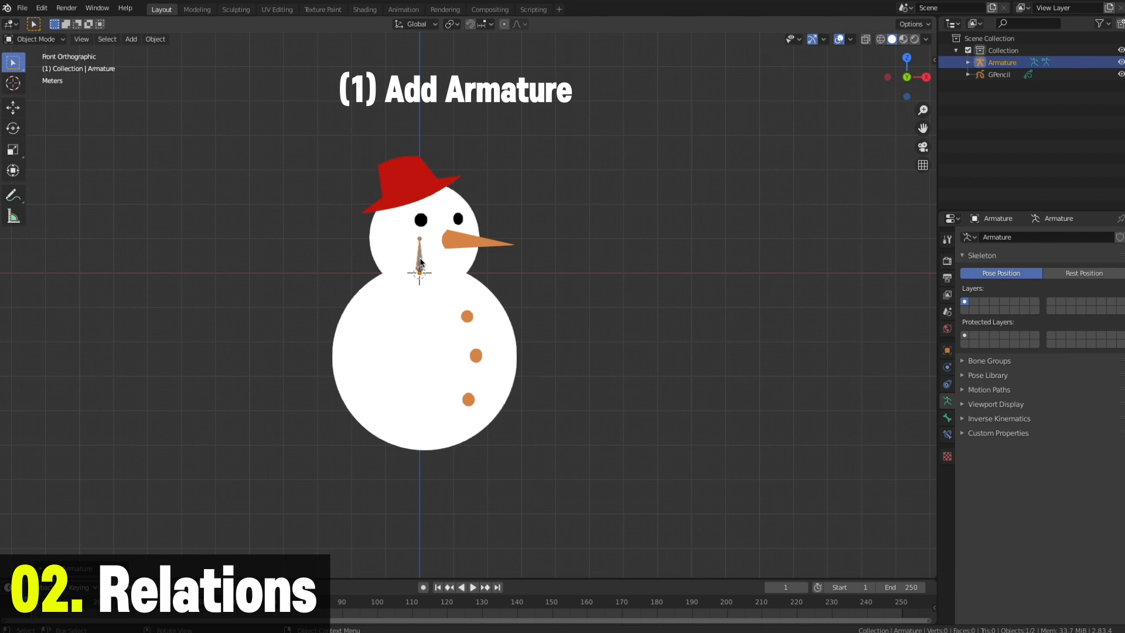
key(g)
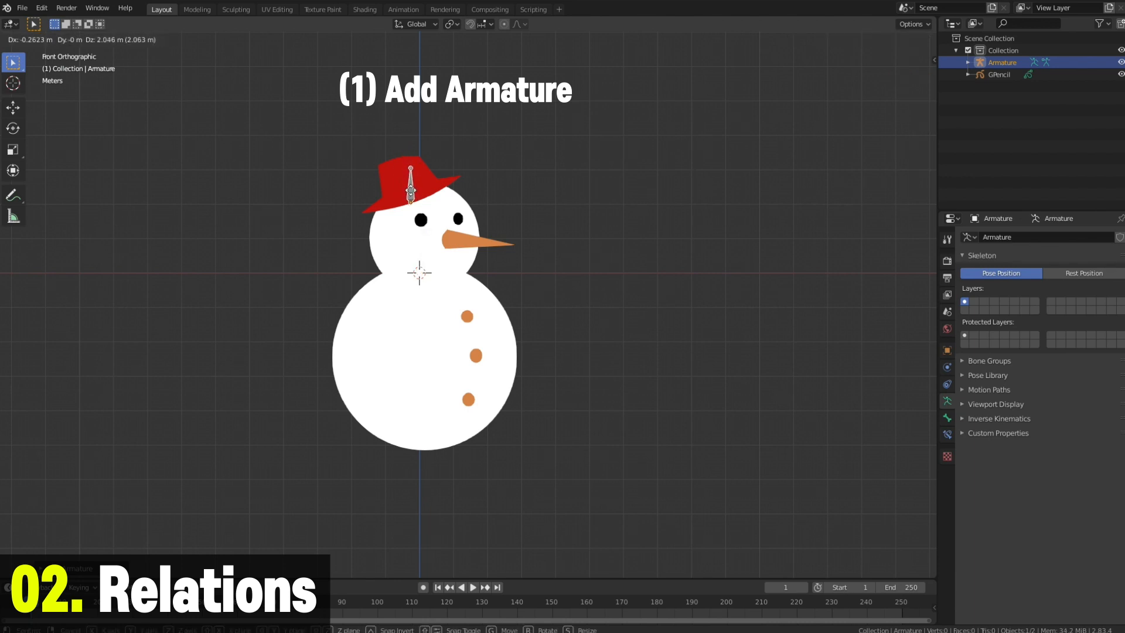
click(419, 188)
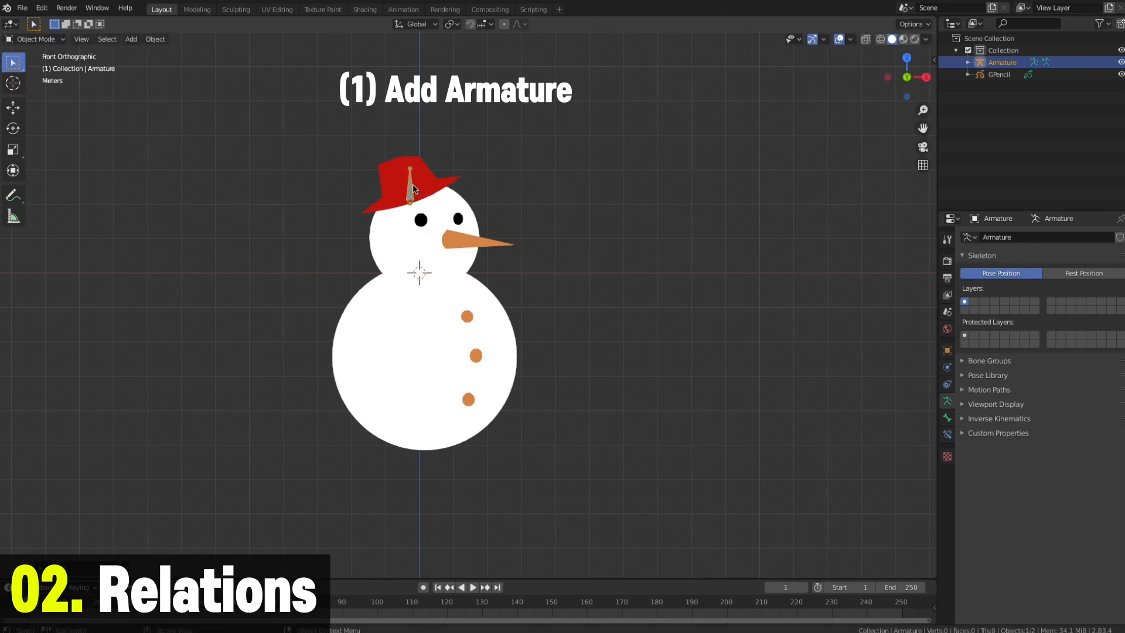
- In Edit Mode, scale the bone up about 1.5 times, shift it slightly up and left within the hat, and return to Object Mode
click(35, 39)
click(29, 64)
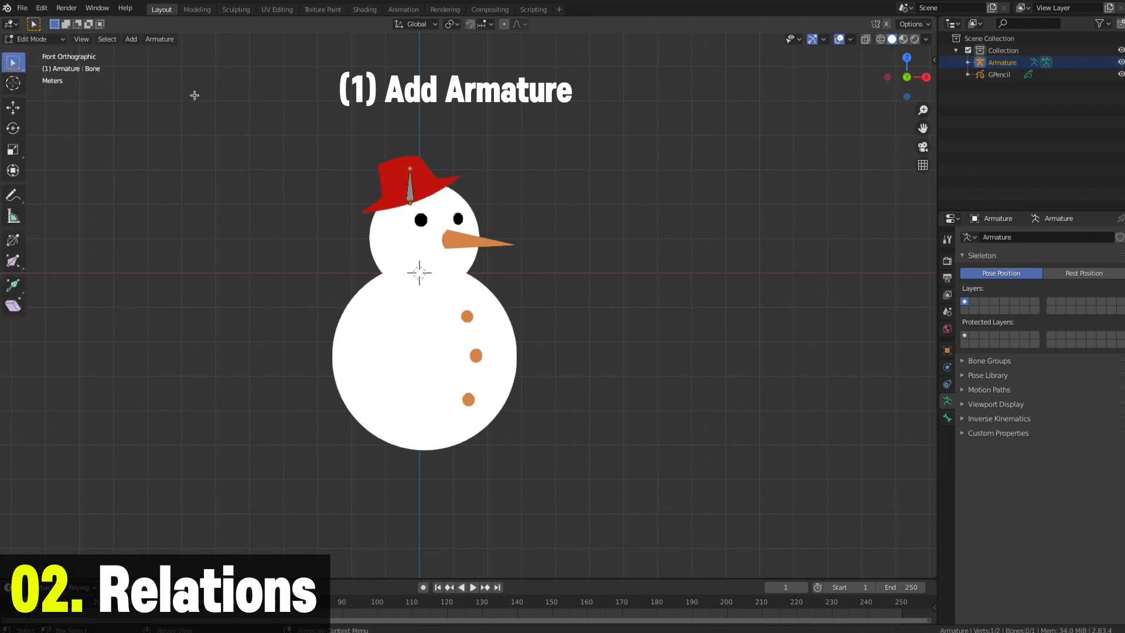
click(409, 188)
key(s)
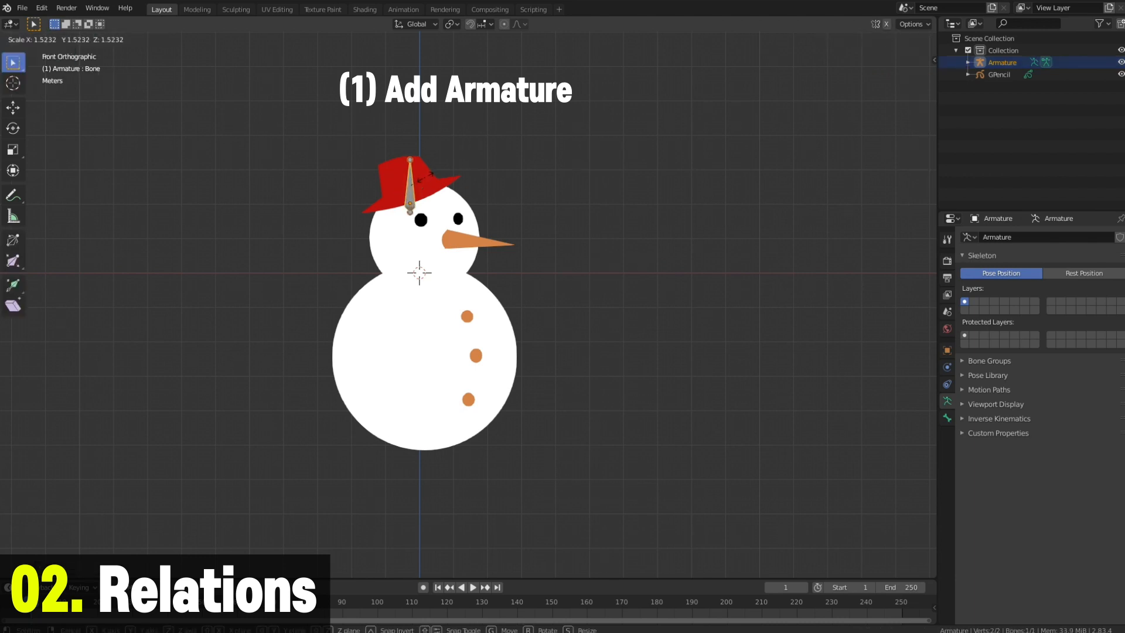
click(414, 191)
key(g)
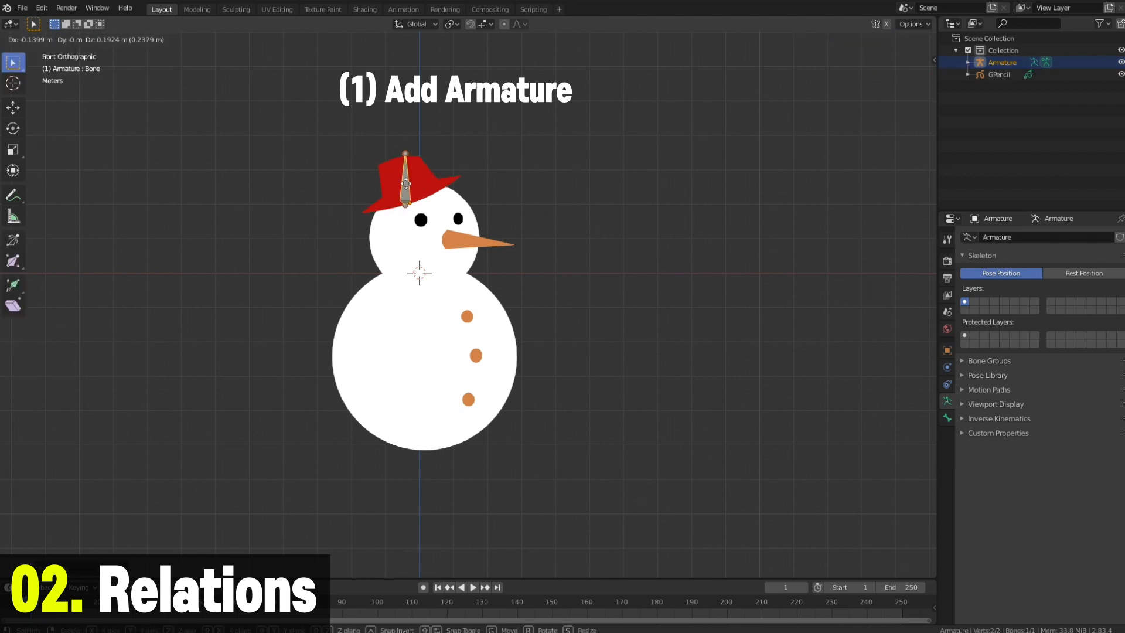
click(406, 187)
click(61, 41)
click(47, 53)
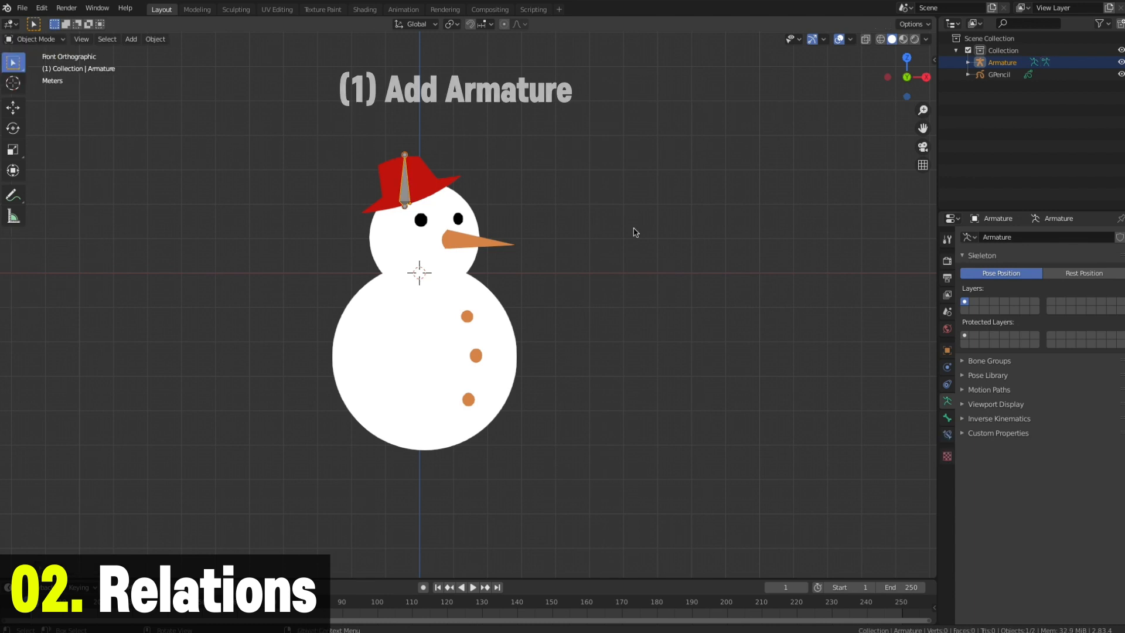
- Turn on the display of bone names for the armature
click(966, 404)
click(1014, 437)
- Parent the snowman drawing's hat layer to the Armature with type Bone, using the bone named Bone
click(446, 187)
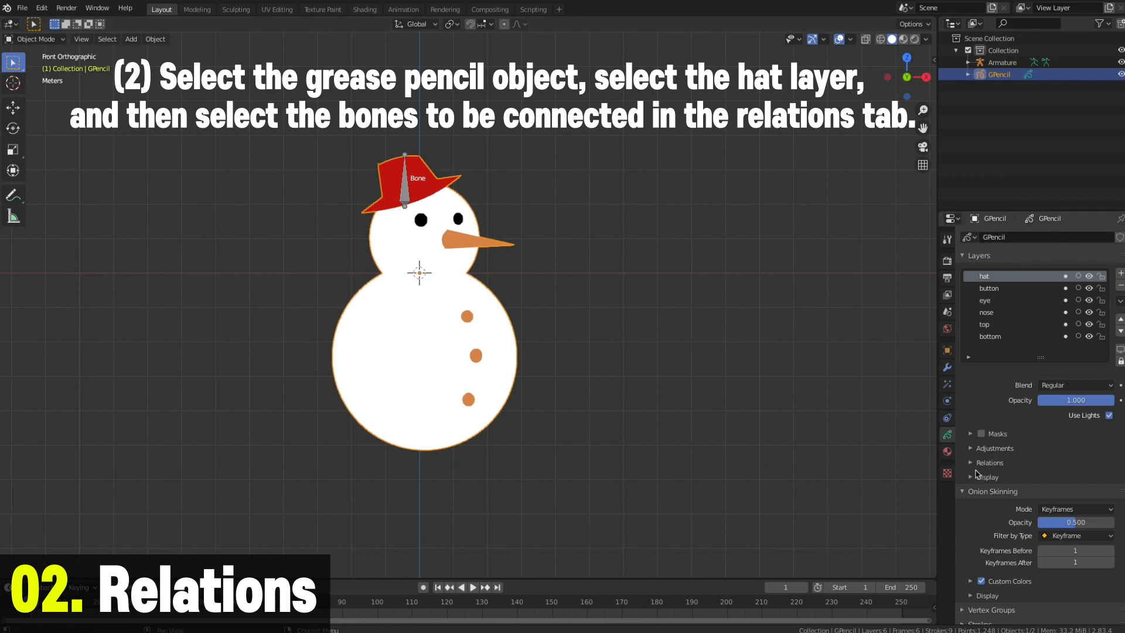
click(977, 464)
click(1078, 480)
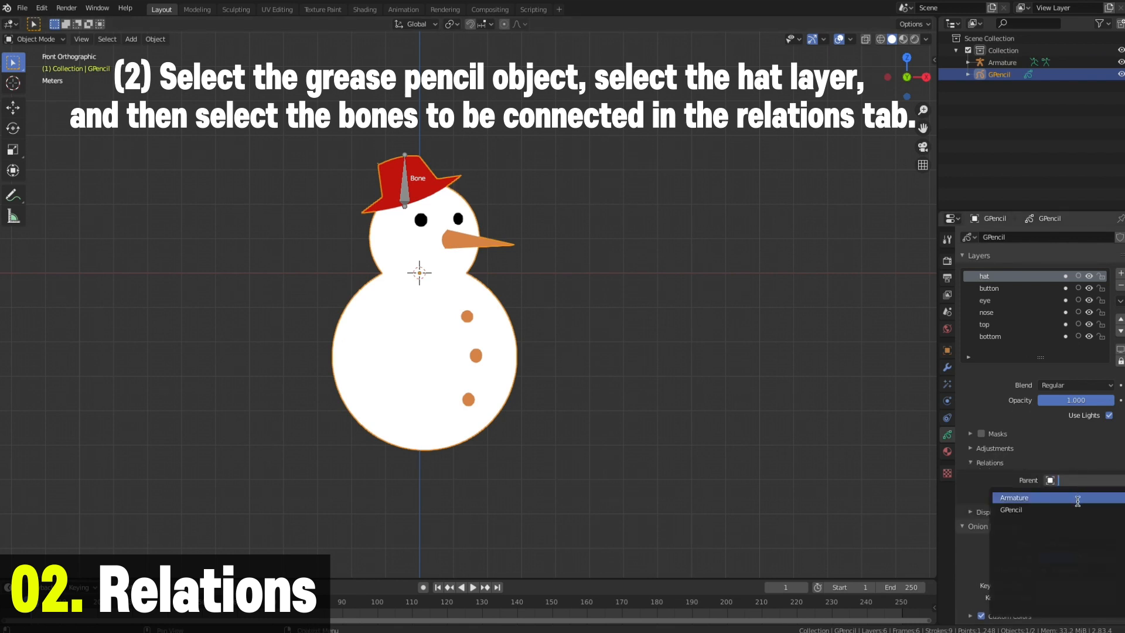
click(1078, 498)
click(1083, 494)
click(1086, 518)
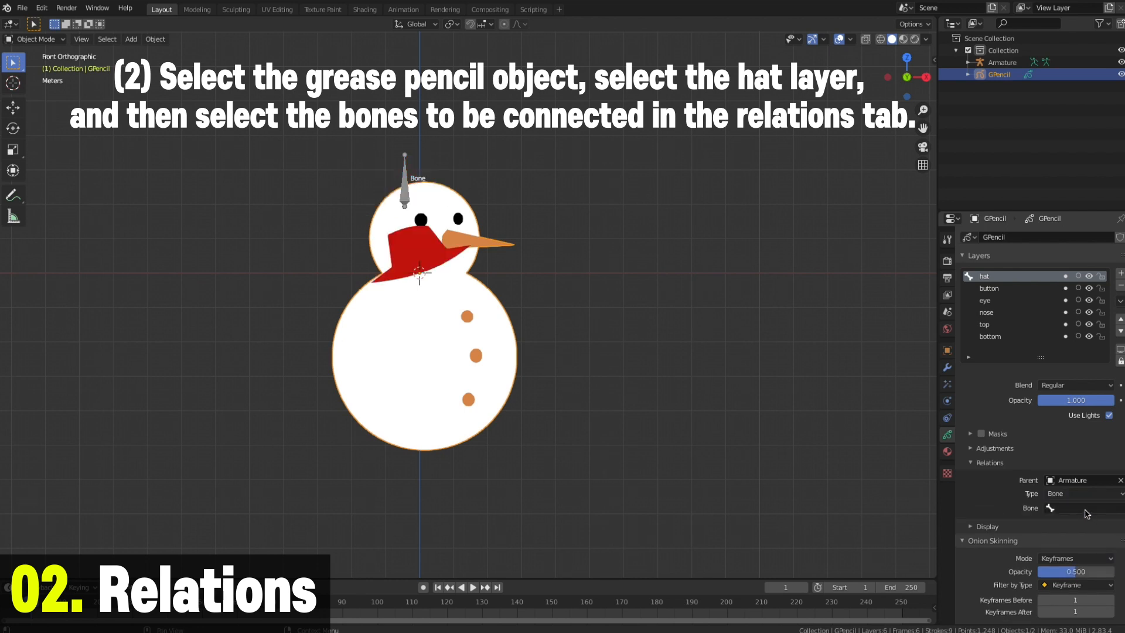
click(1085, 508)
click(1080, 509)
click(1051, 384)
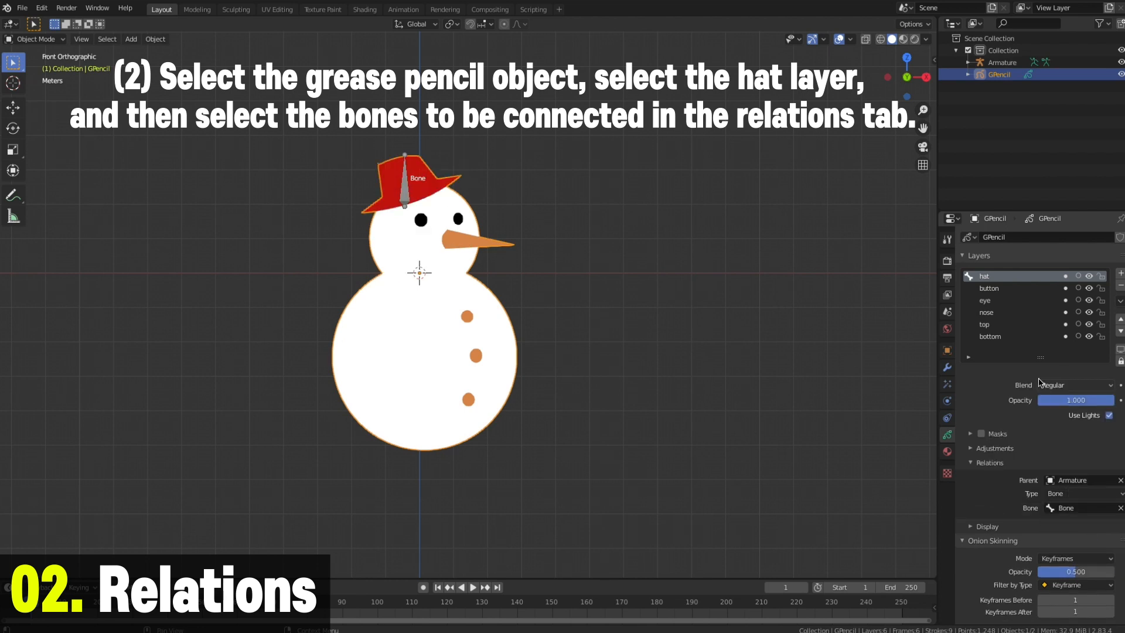
- Put the armature into Pose Mode and test-move the hat bone to check that the hat follows, cancelling the move
click(482, 228)
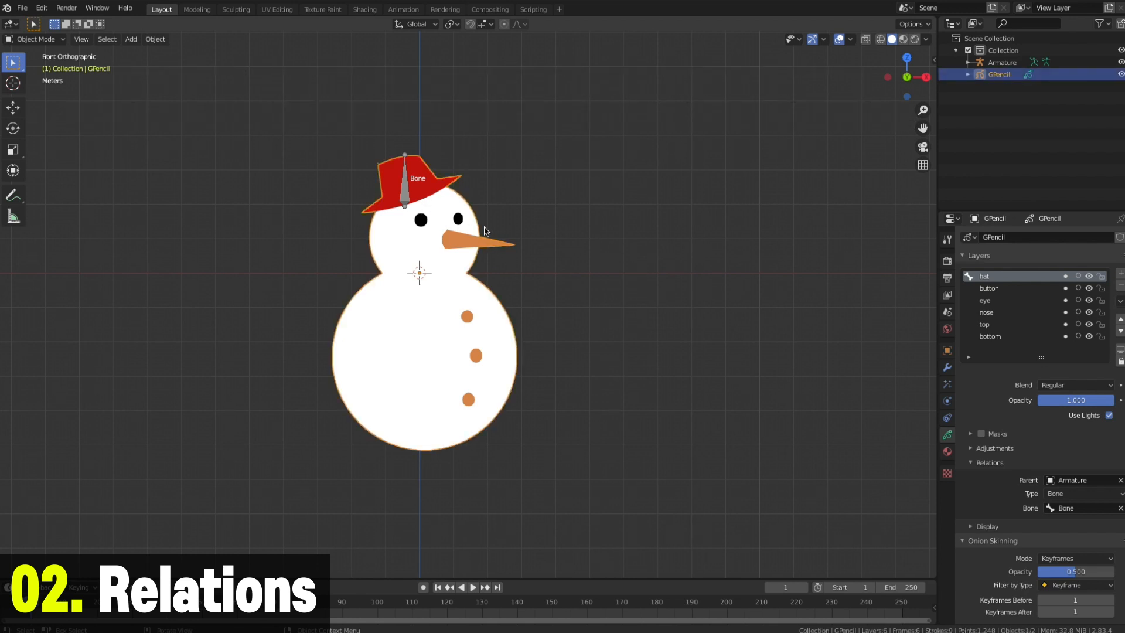
click(52, 39)
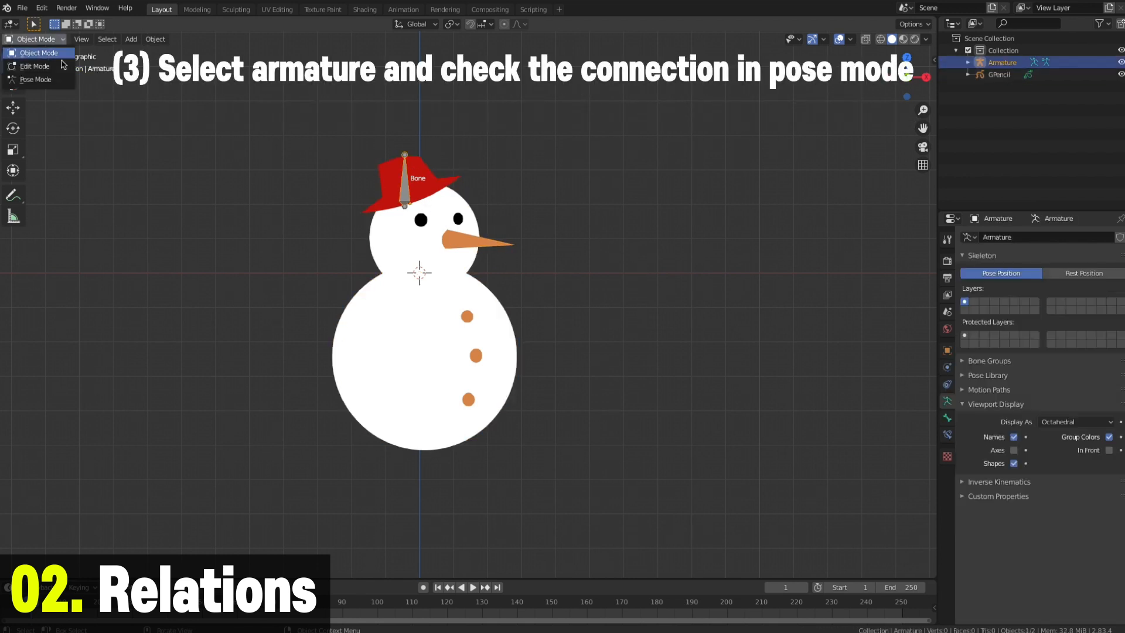
click(53, 79)
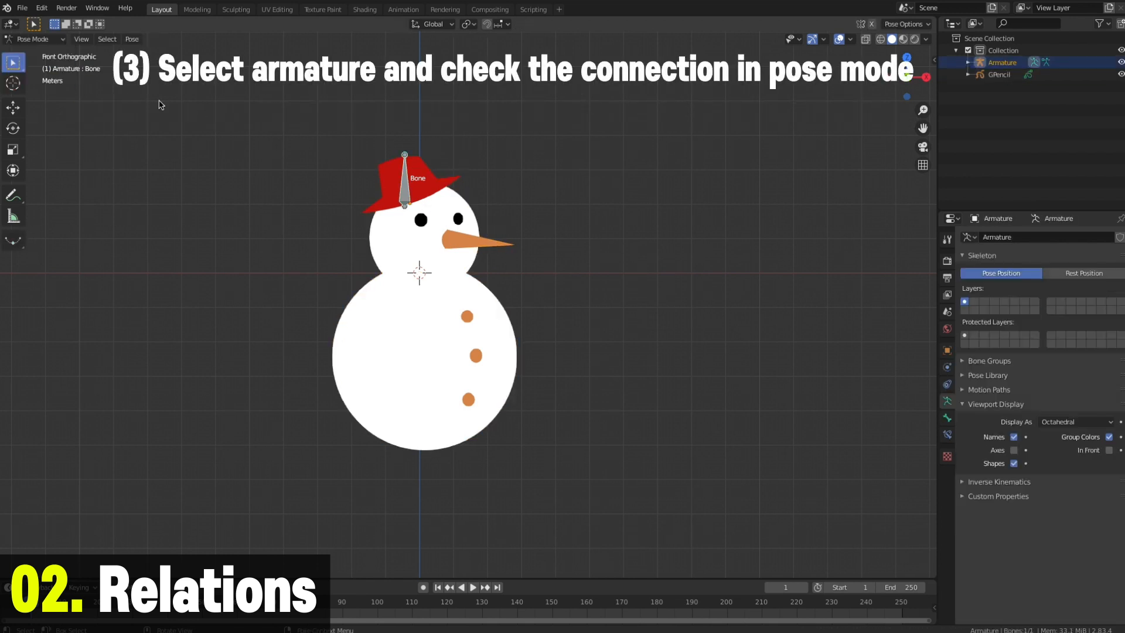
key(g)
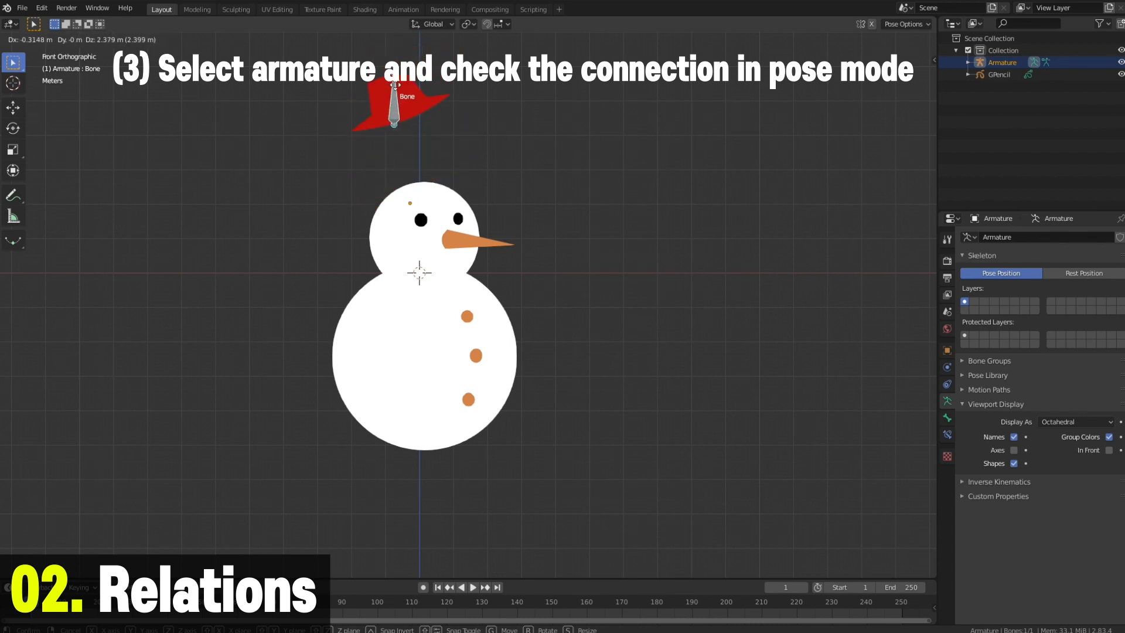
key(Escape)
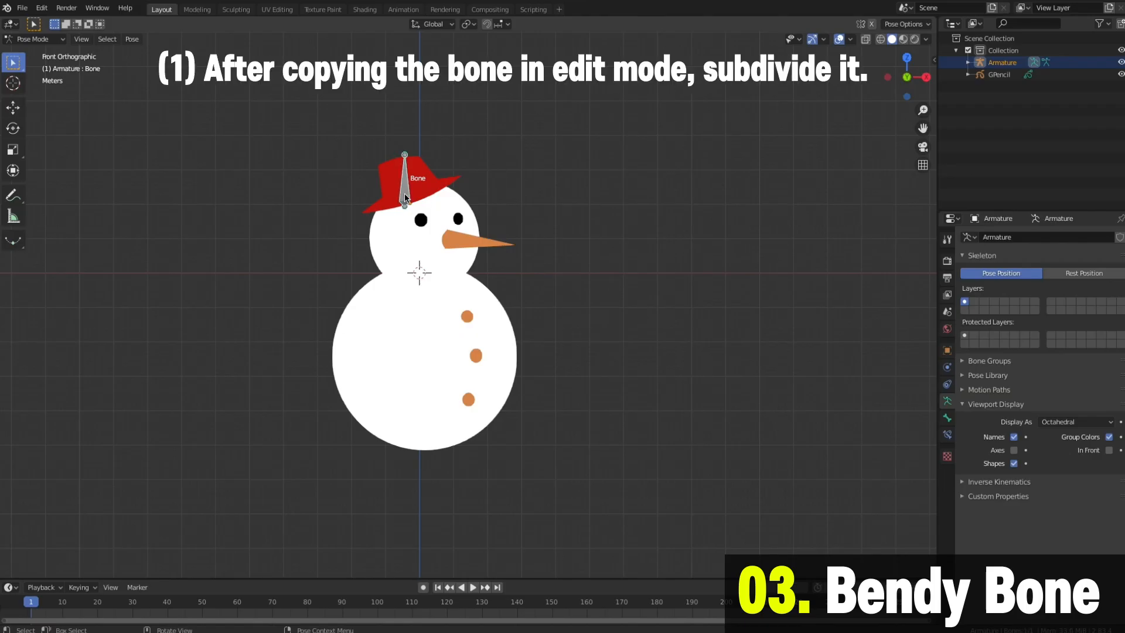
- In Edit Mode, duplicate the hat bone and place the copy about 7.2 m lower, at the base of the snowman's body
click(59, 39)
click(65, 67)
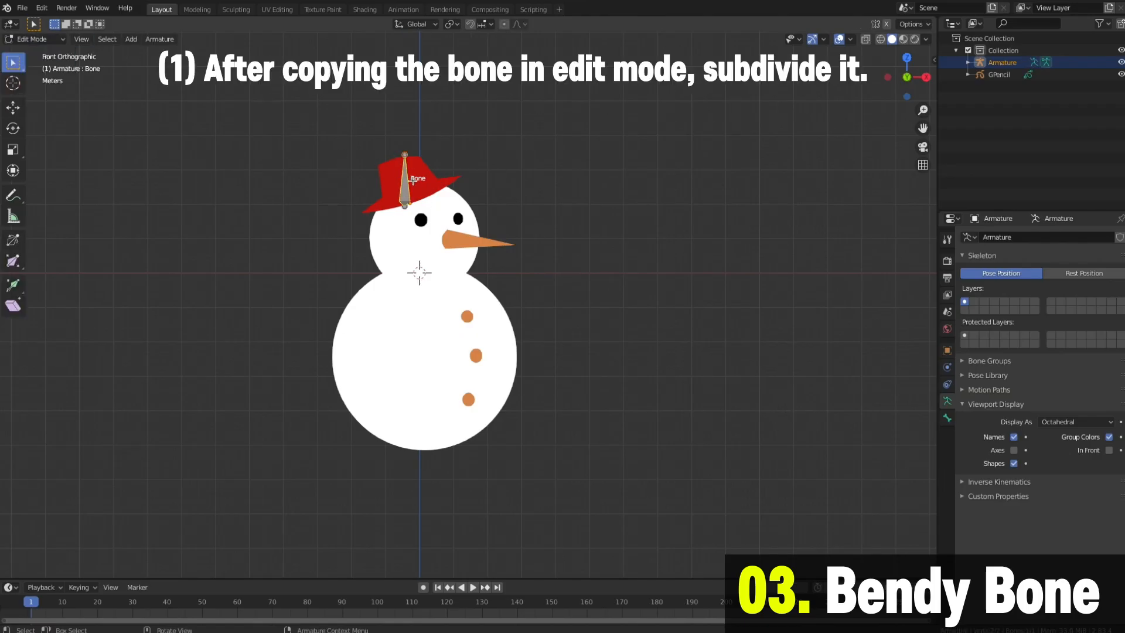
key(shift+d)
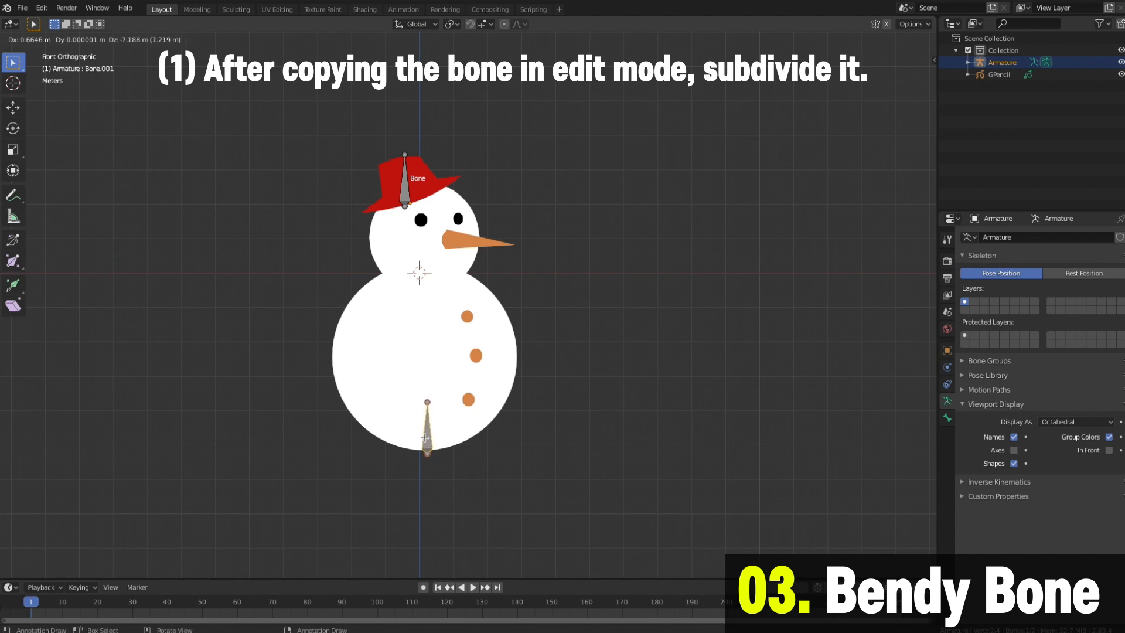
click(427, 434)
- Scale the duplicated bone up and move it upward so it spans from the snowman's base to the top of the head
key(s)
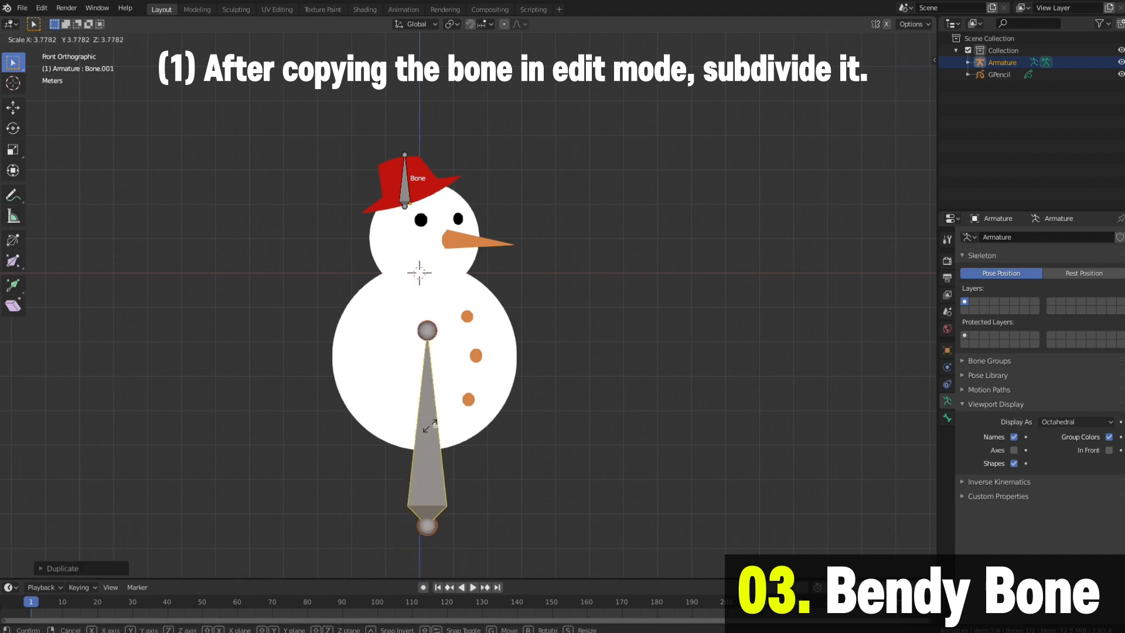
click(428, 419)
key(g)
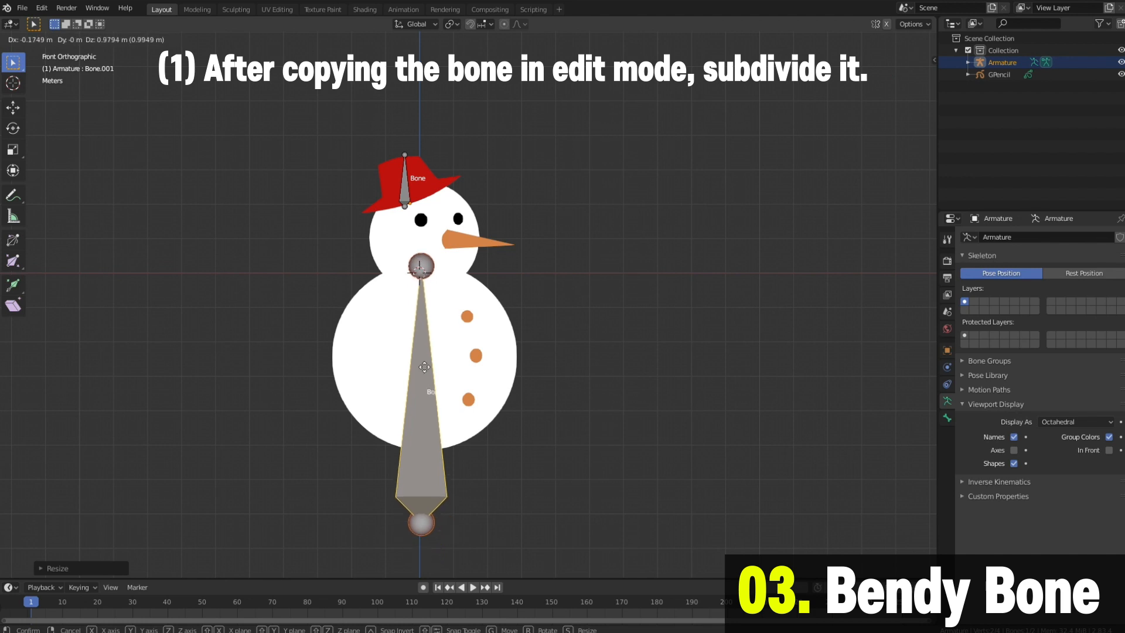
click(433, 314)
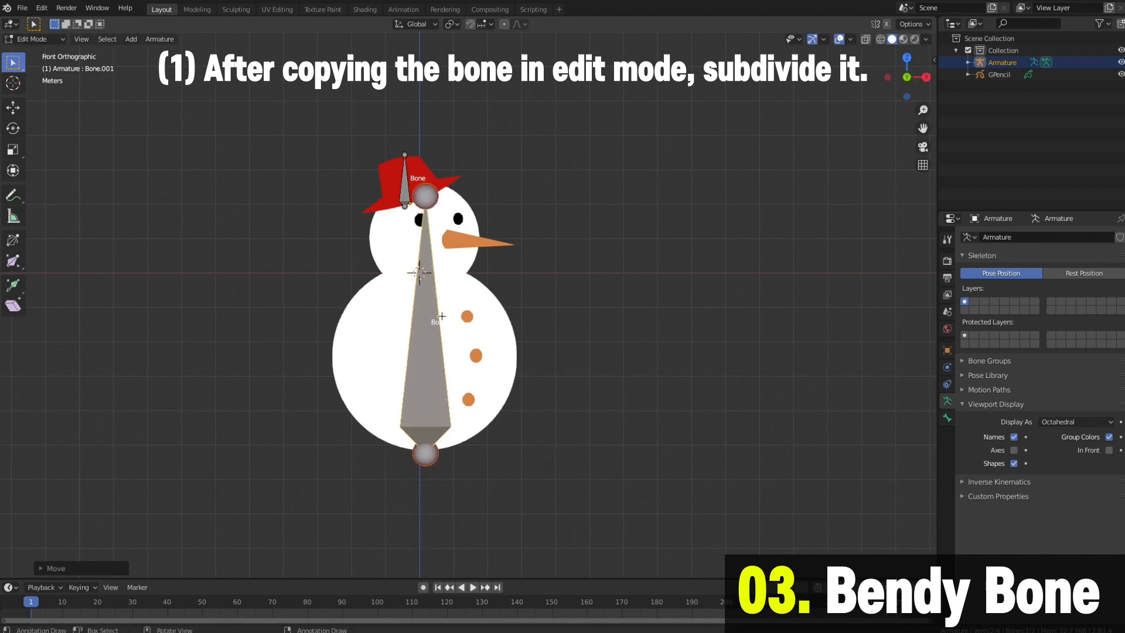
- Subdivide the long body bone with 2 cuts
right_click(423, 343)
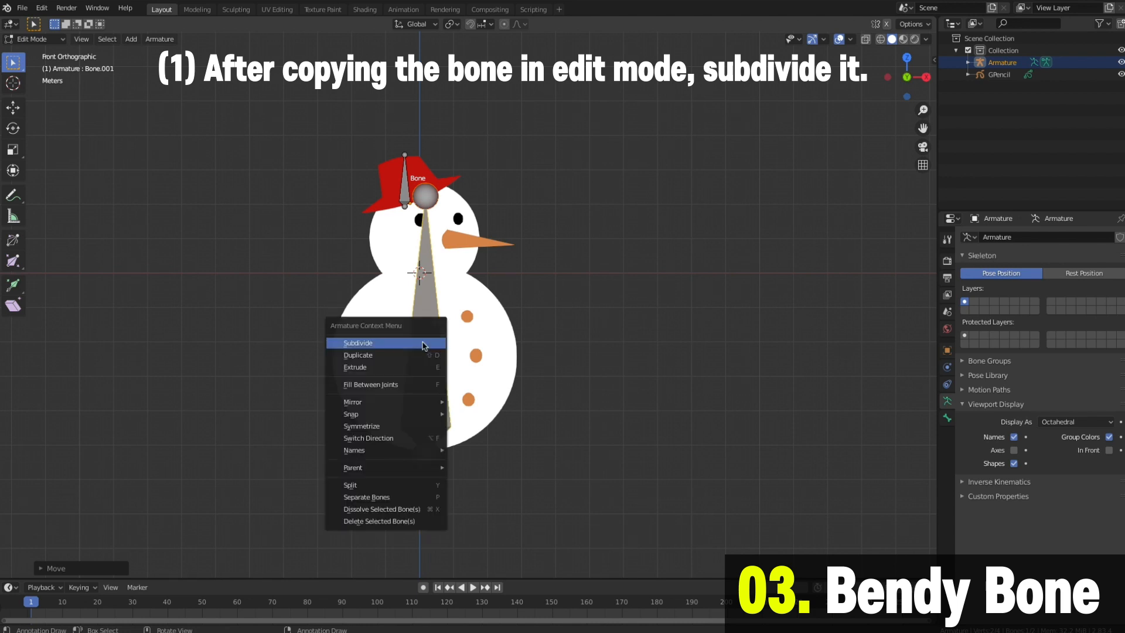
click(423, 345)
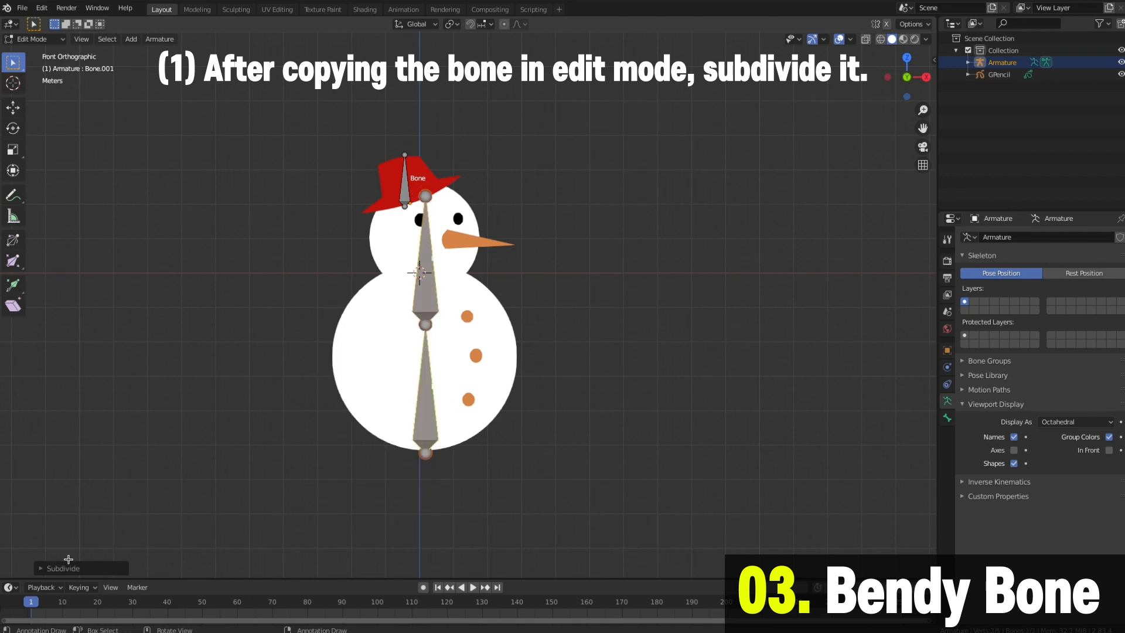
click(42, 571)
click(190, 566)
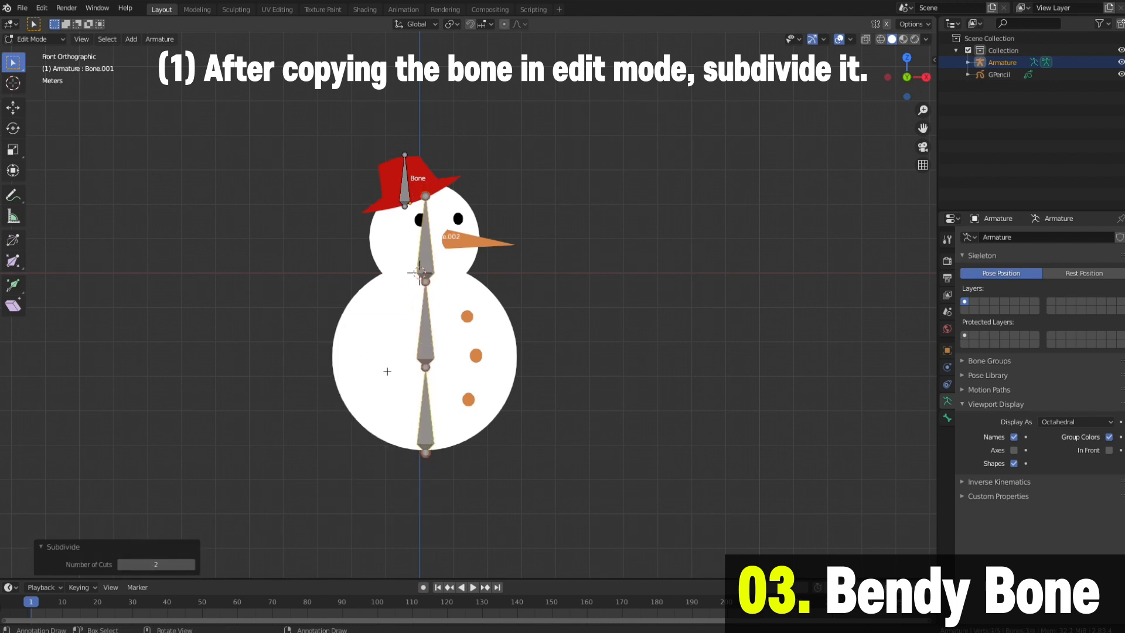
- Move the lowest body bone down about 0.56 m and scale the middle bone up by 2.323
click(428, 408)
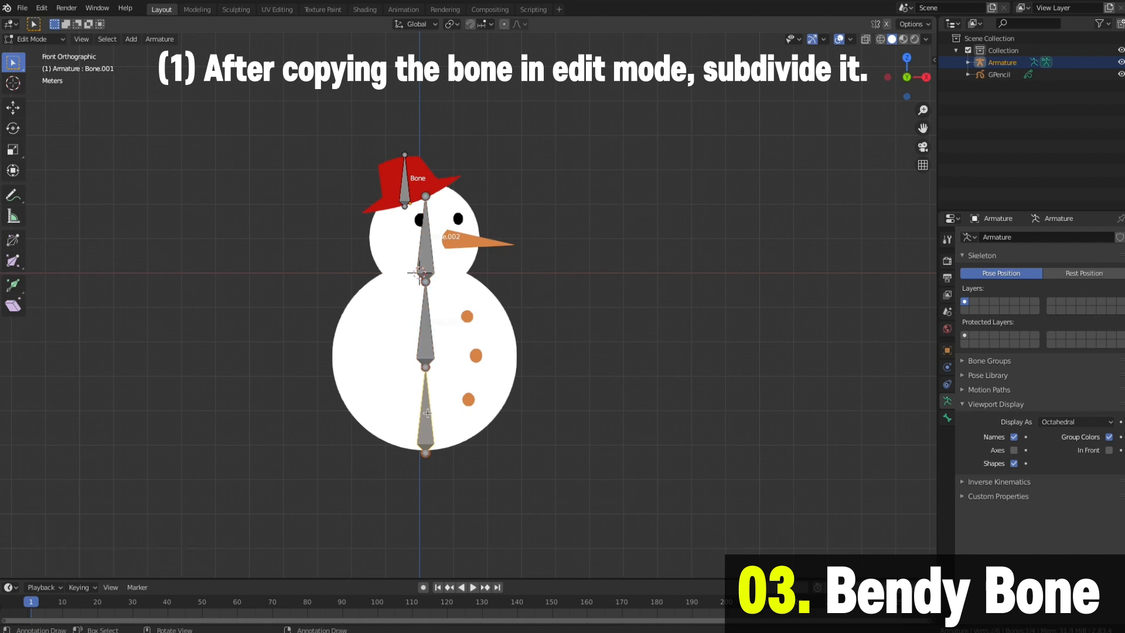
key(g)
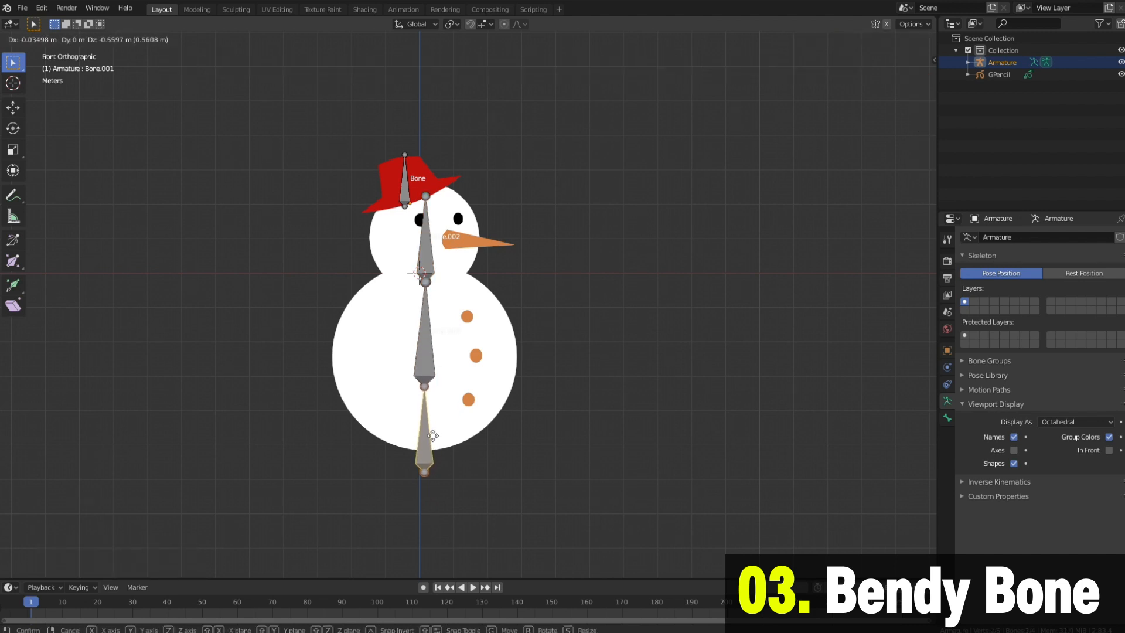
click(434, 435)
click(425, 354)
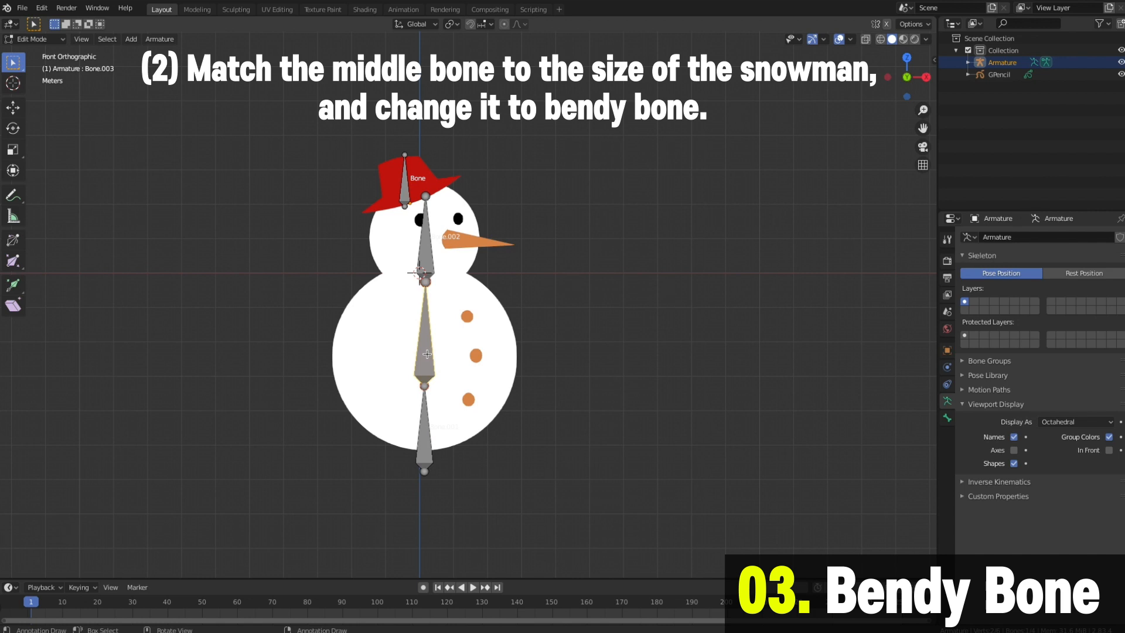
key(s)
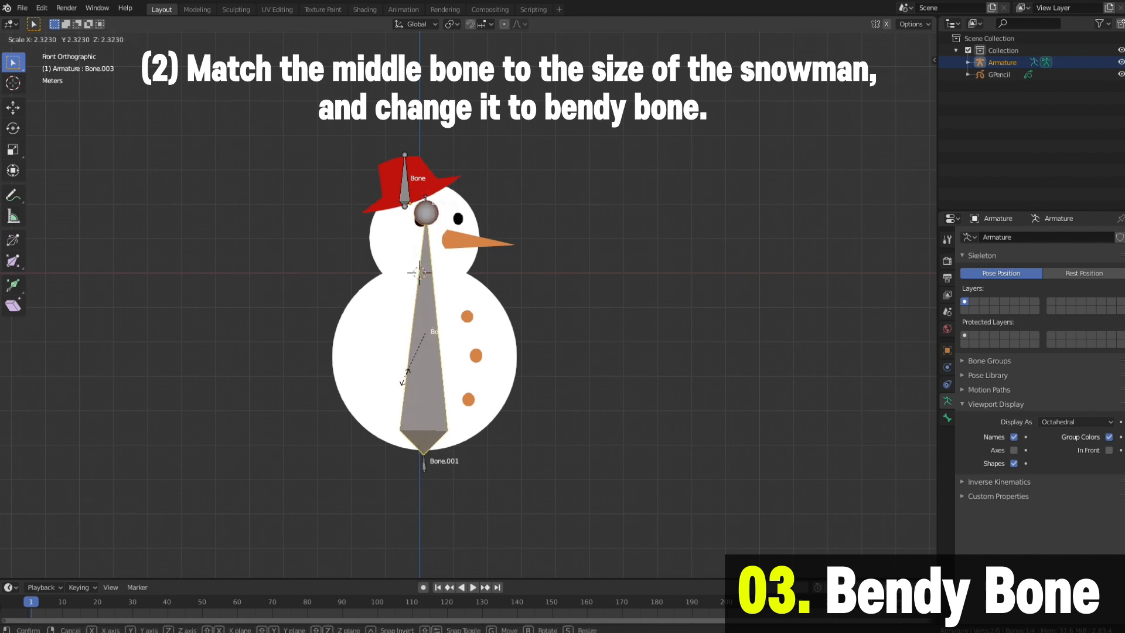
click(404, 378)
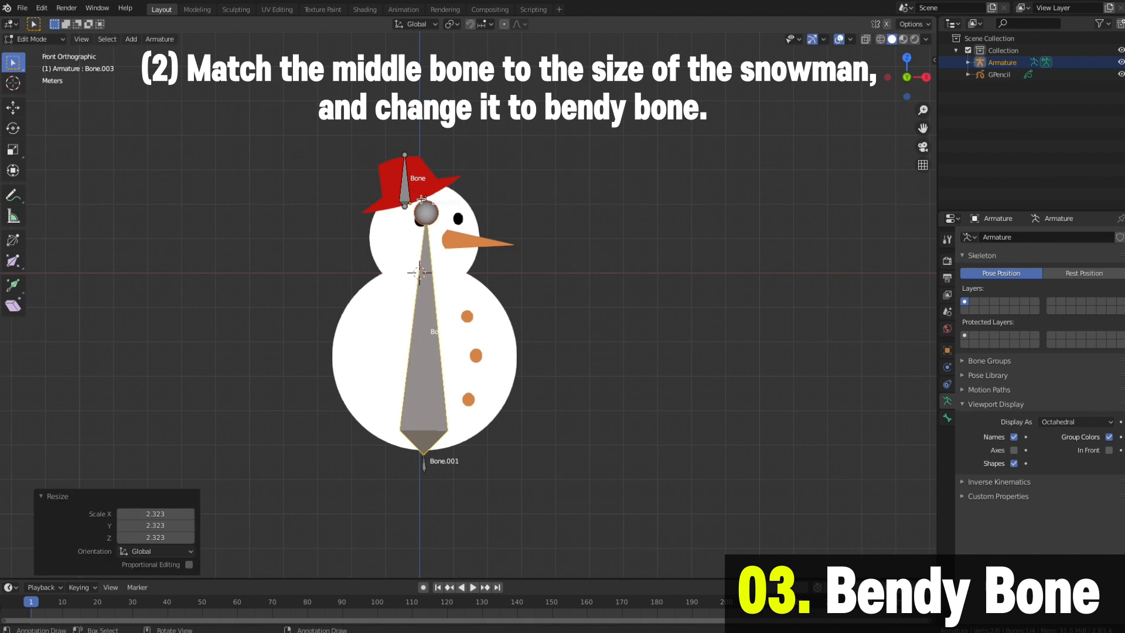
- Raise the top bone's tip about 1.17 m into the hat and the joint below it about 0.58 m, and nudge the top bone slightly
click(420, 199)
key(g)
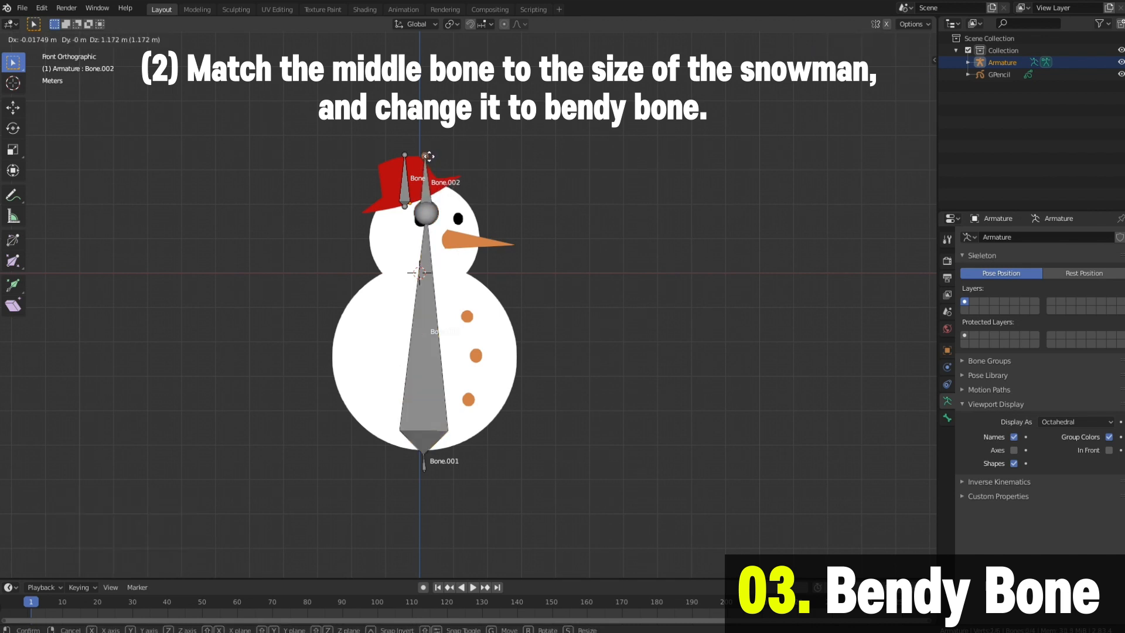
click(430, 154)
click(429, 208)
key(g)
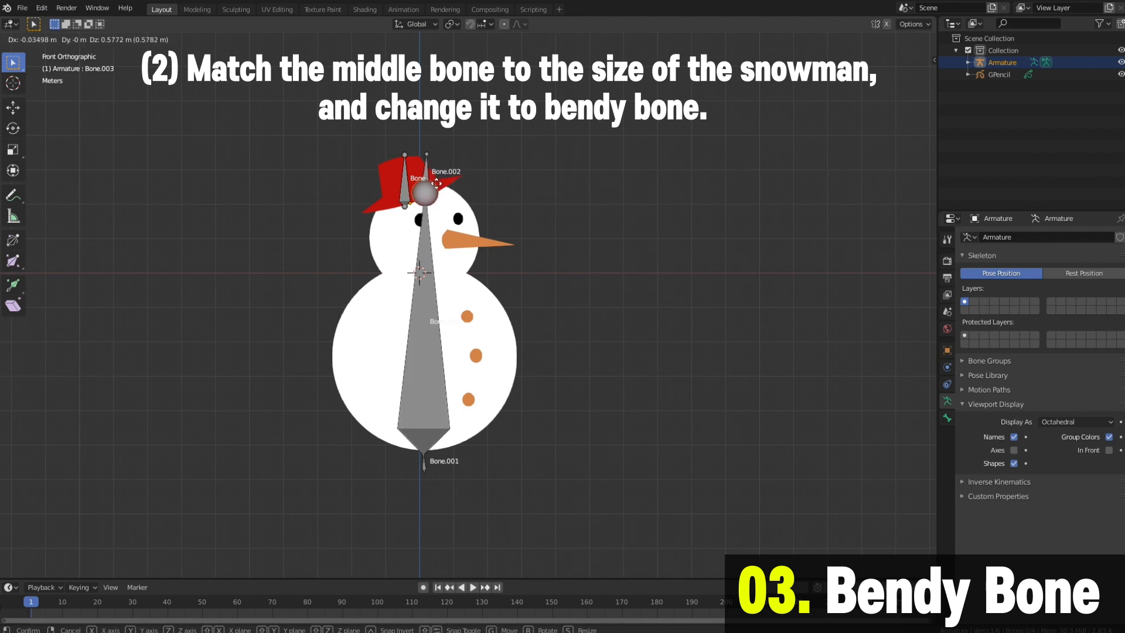
click(431, 175)
click(427, 163)
key(g)
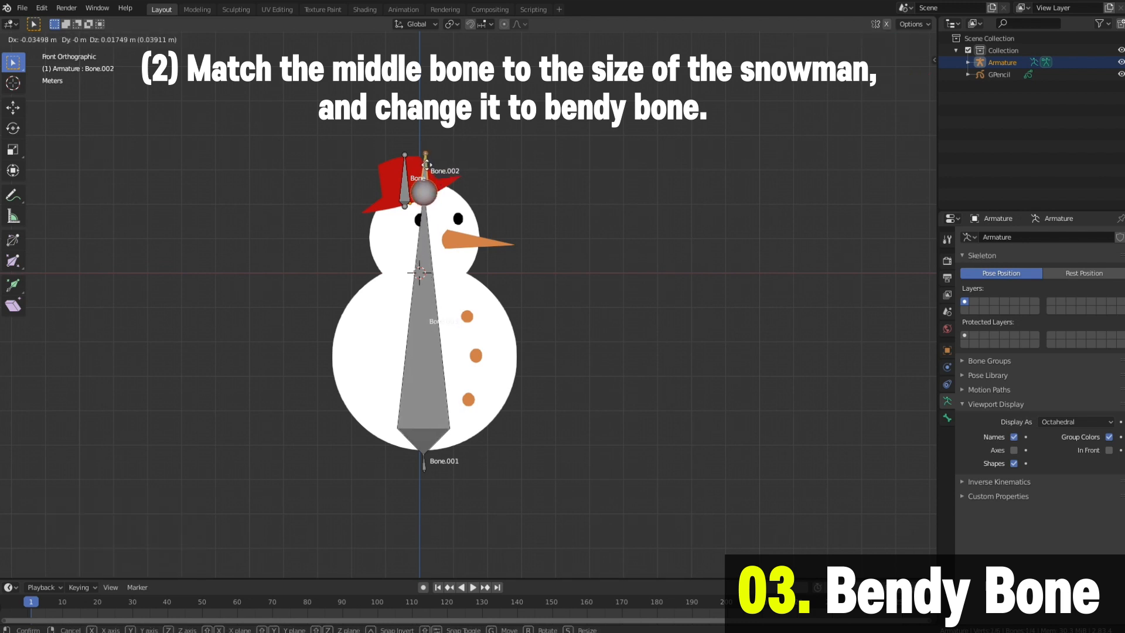
click(432, 171)
- Move the middle body bone up about 0.1 m to fit the snowman's height
ctrl+middle_drag(543, 296, 580, 299)
click(426, 332)
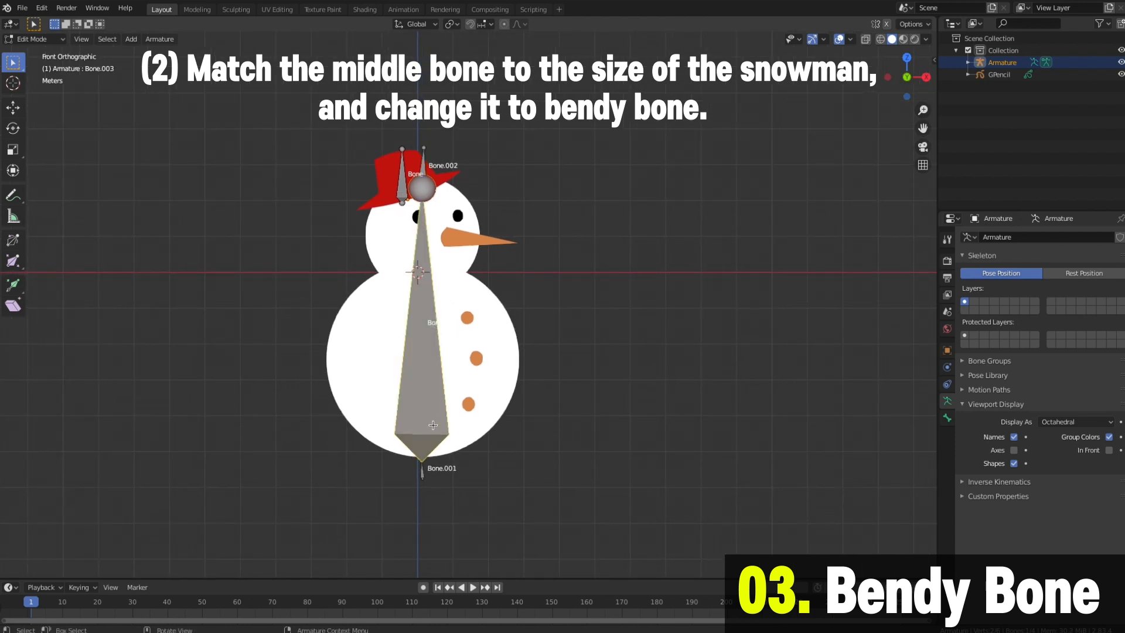
key(g)
click(458, 303)
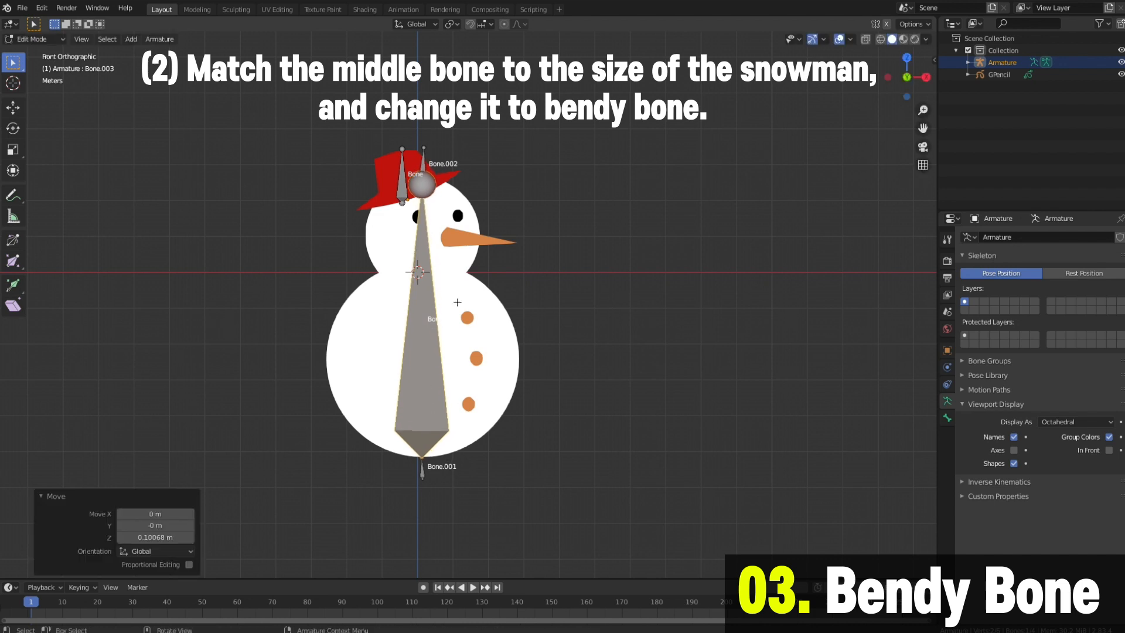
- Using X-ray display temporarily, move the top bone Bone.002 up about 0.15 m along Z
key(alt+z)
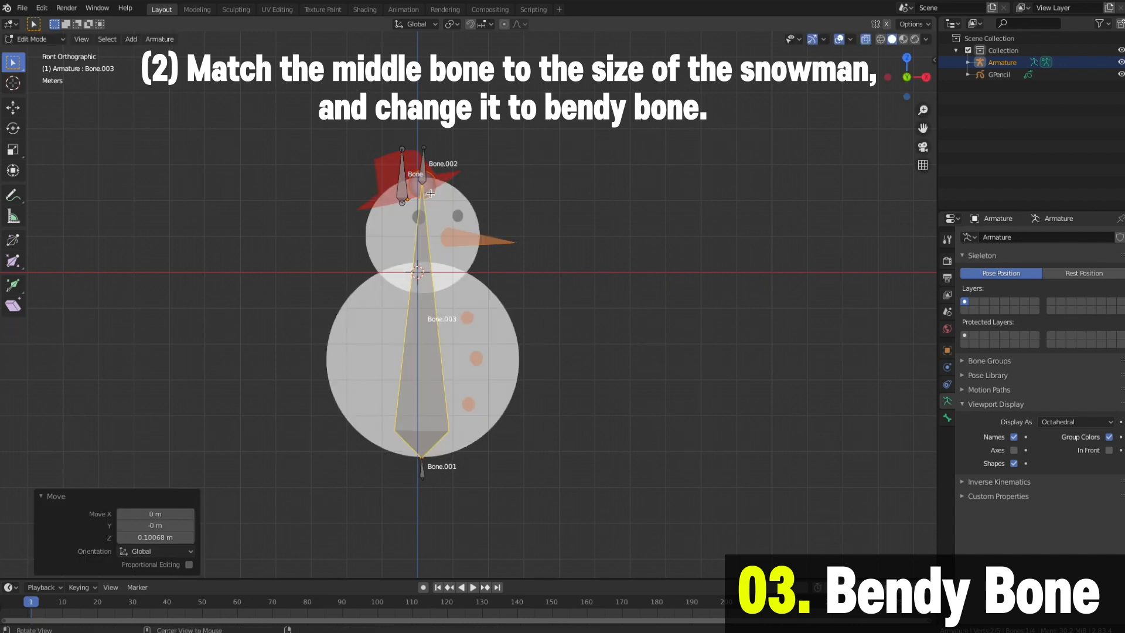
click(423, 184)
click(423, 163)
key(g)
key(z)
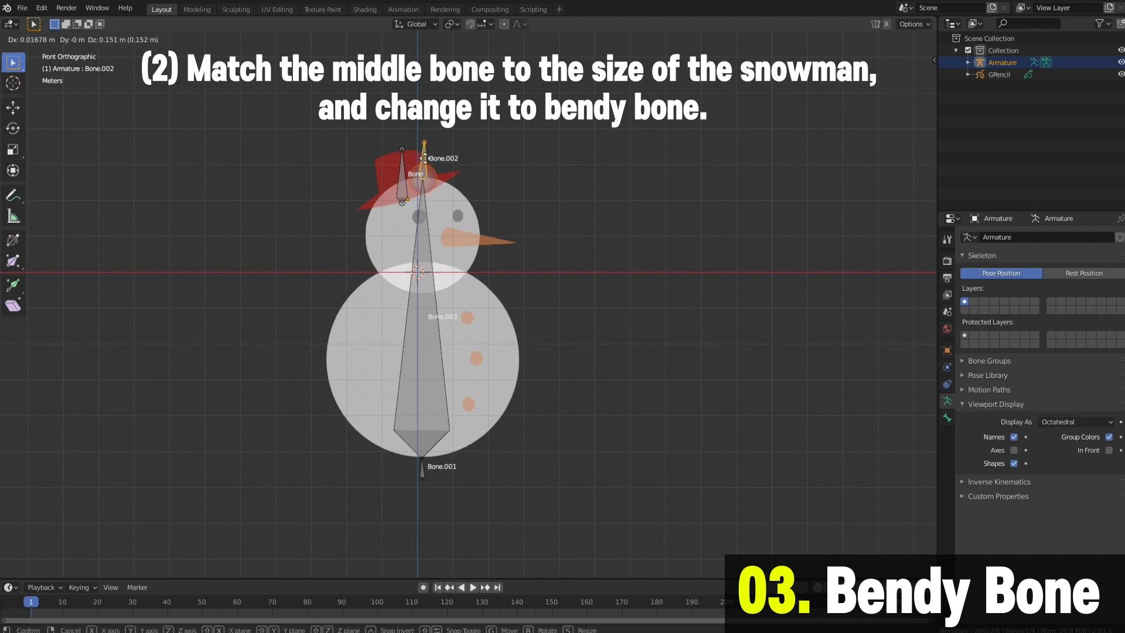
click(426, 158)
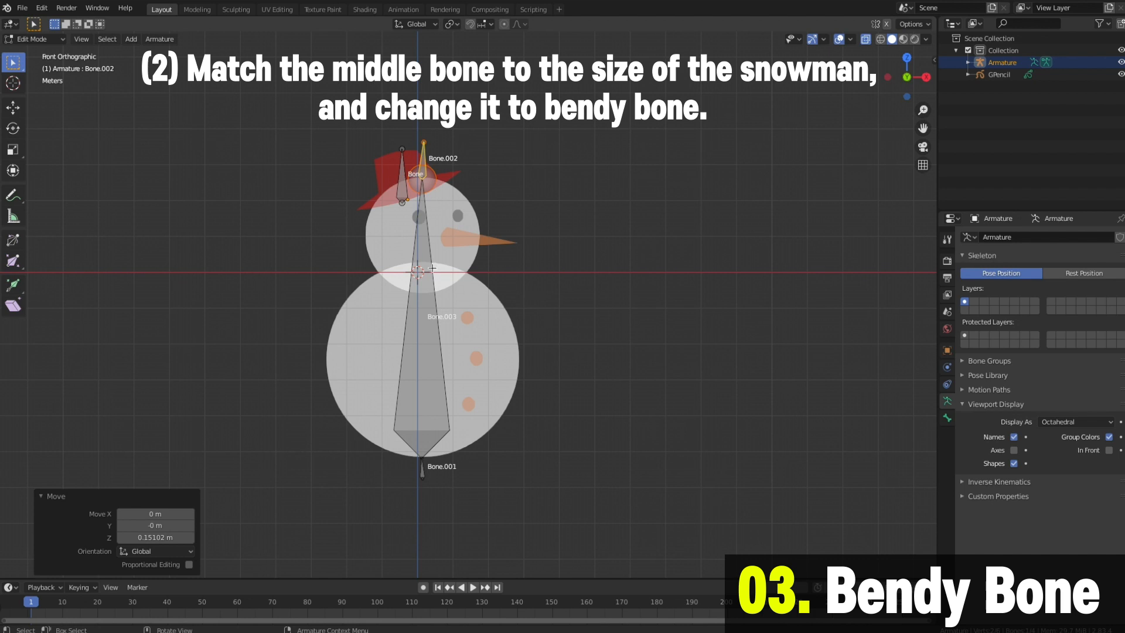
key(alt+z)
- Select the middle body bone and display the armature as B-Bone
click(432, 356)
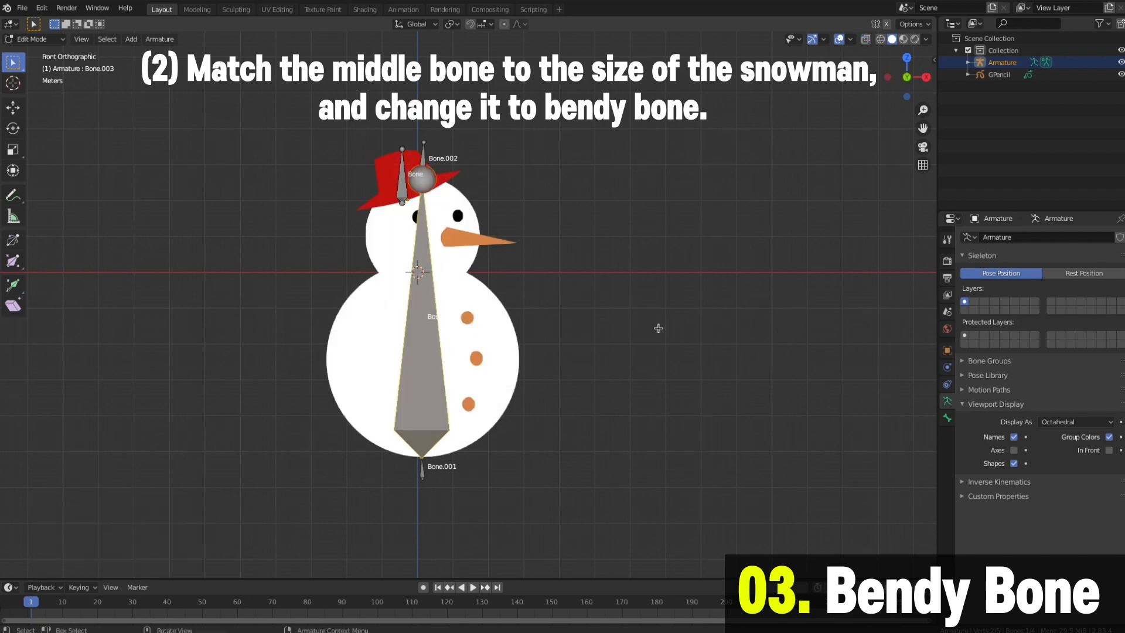
click(1085, 423)
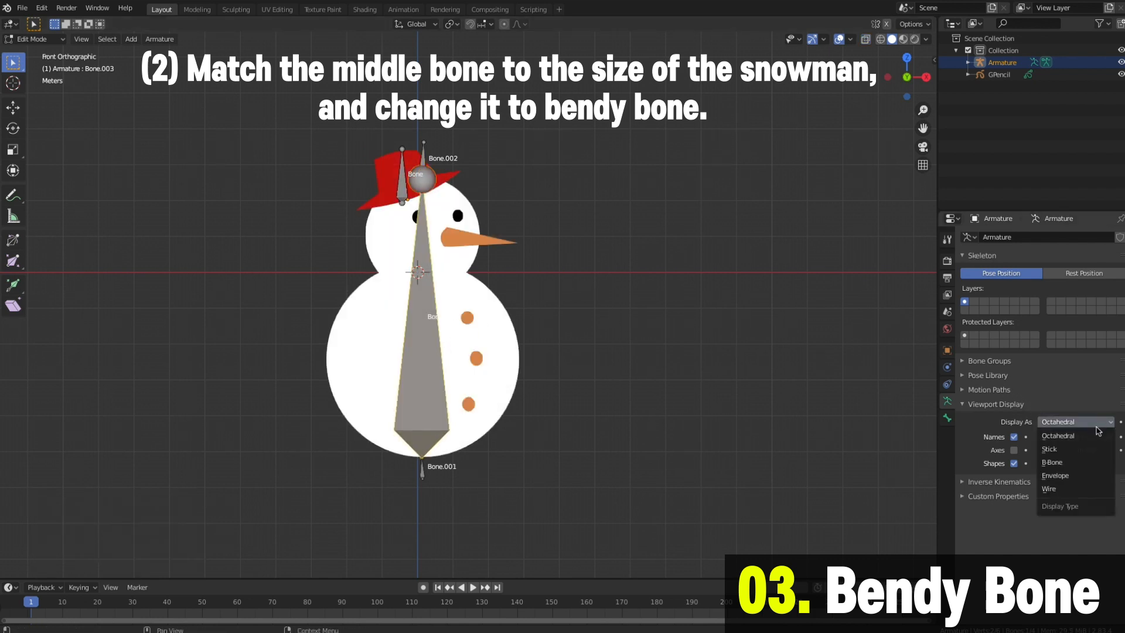
click(1076, 462)
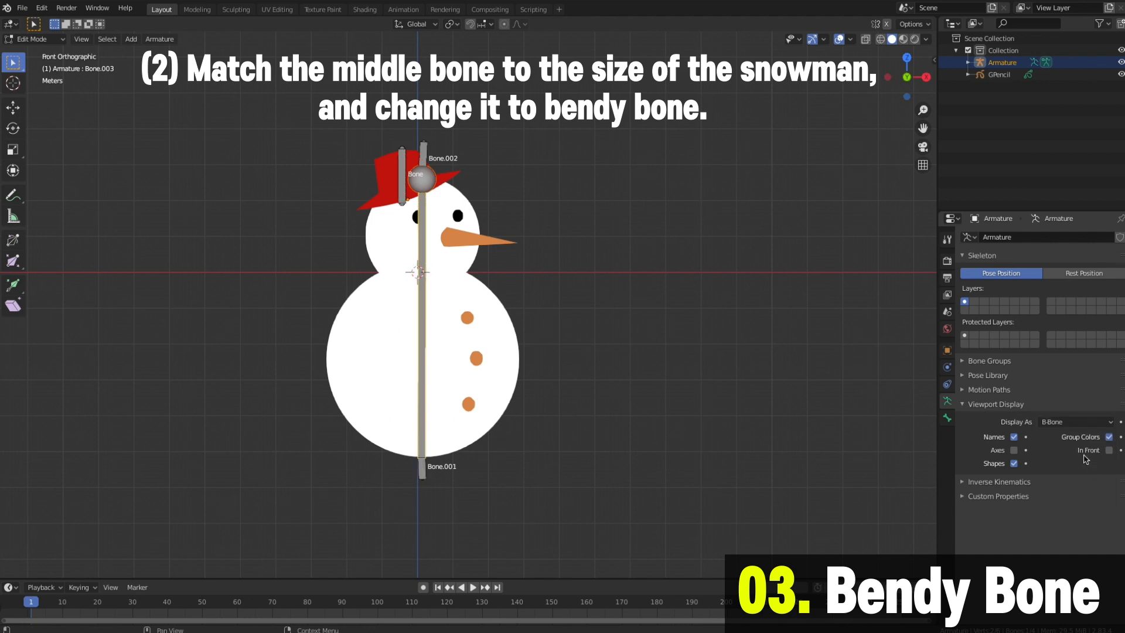
- Set the middle body bone's Bendy Bones segments to 32
click(411, 309)
click(423, 316)
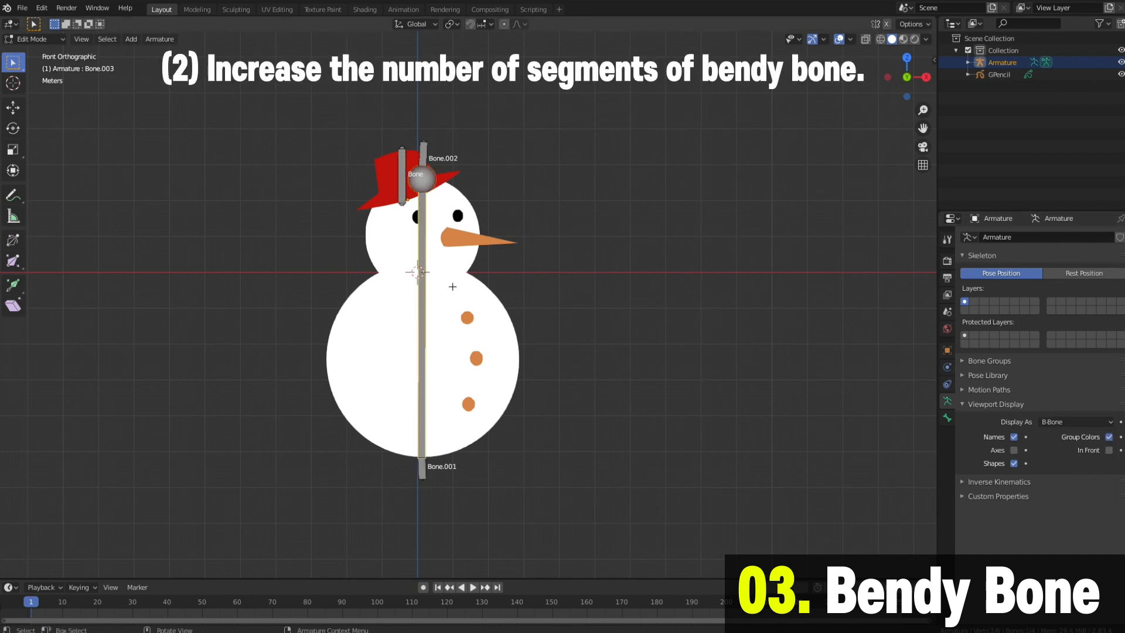
click(947, 418)
click(966, 385)
drag(1074, 404, 1110, 404)
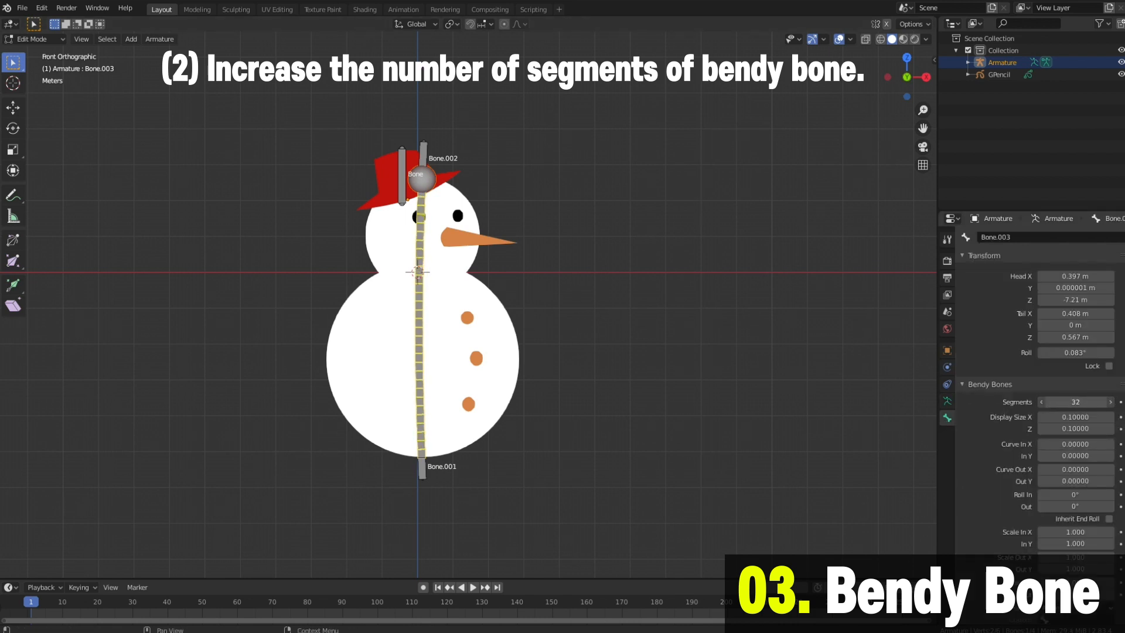
- Clear the parent of the top bone Bone.002 and test-move it, cancelling the move
click(701, 305)
click(422, 156)
key(alt+p)
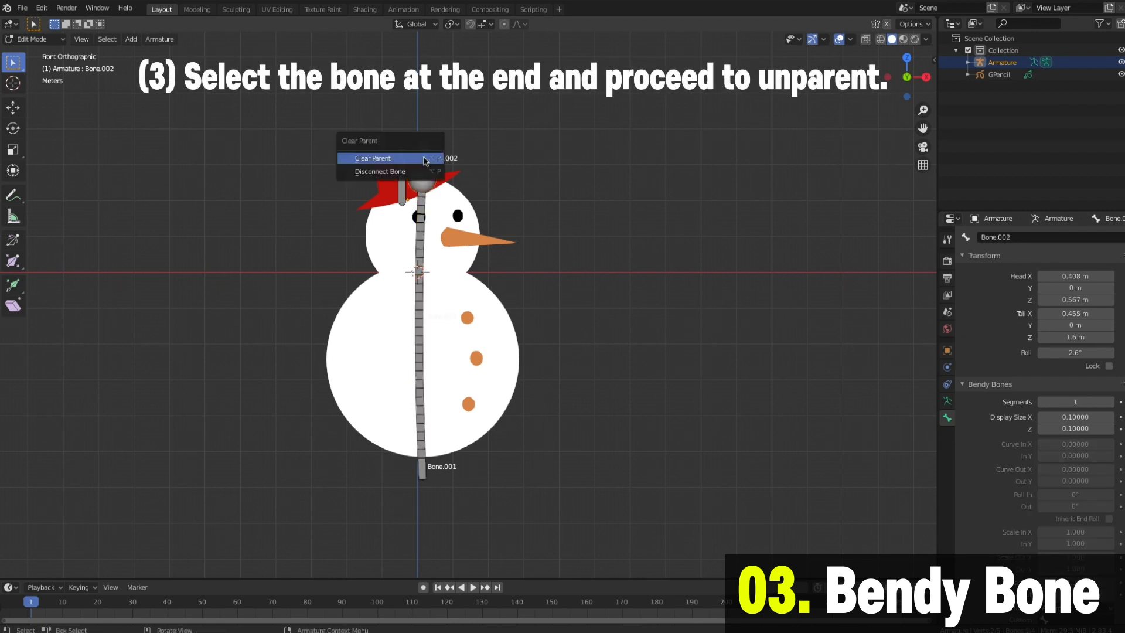
click(425, 160)
click(426, 159)
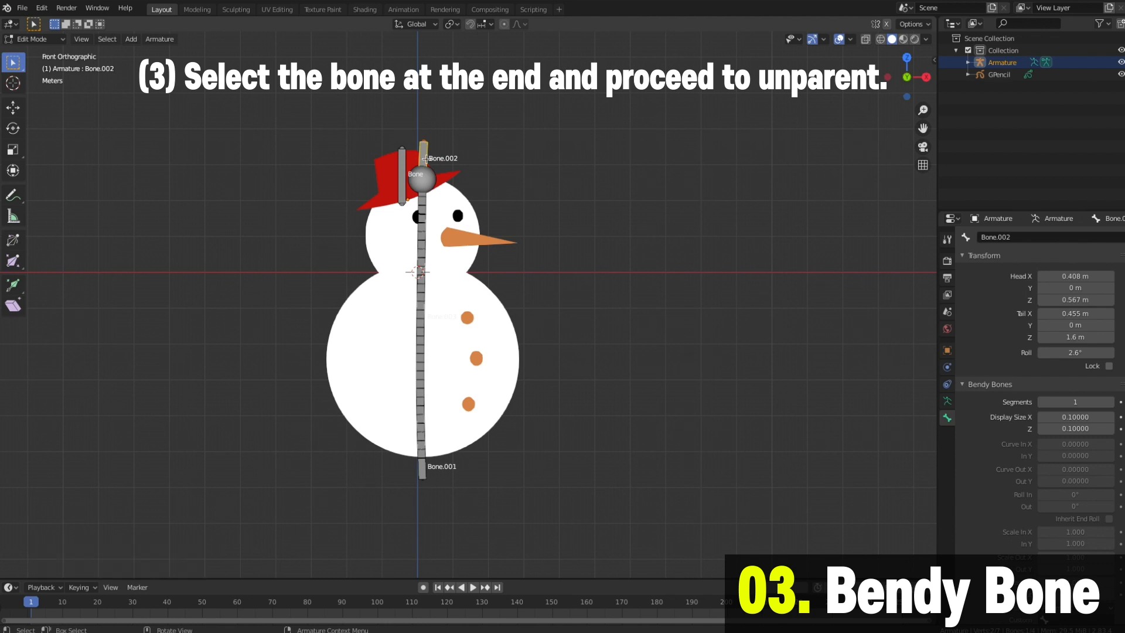
key(g)
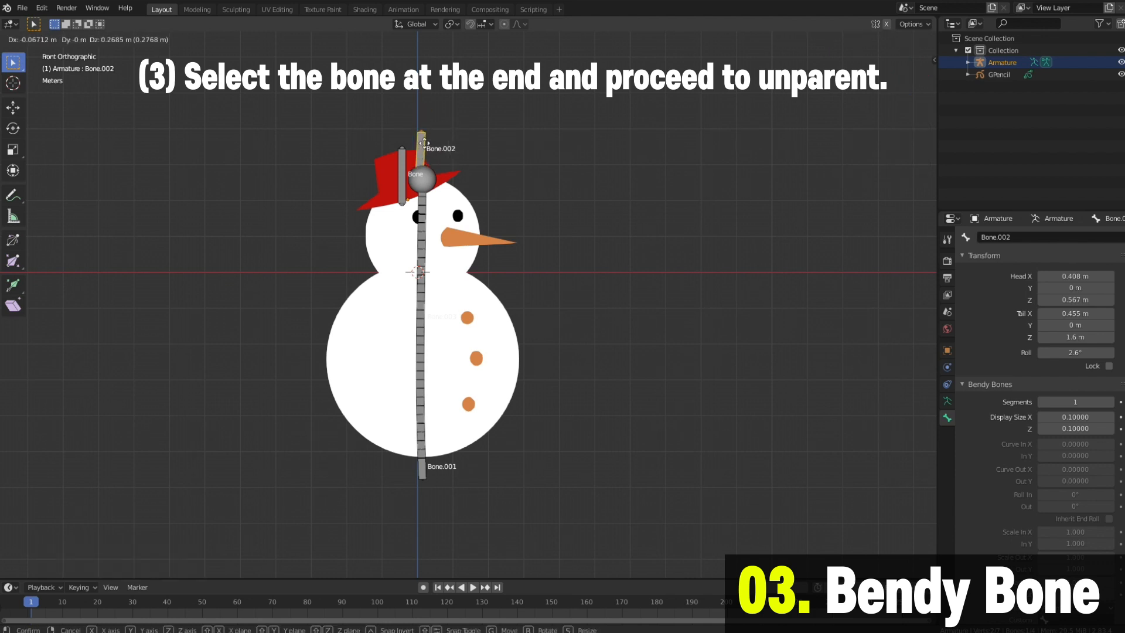
right_click(427, 137)
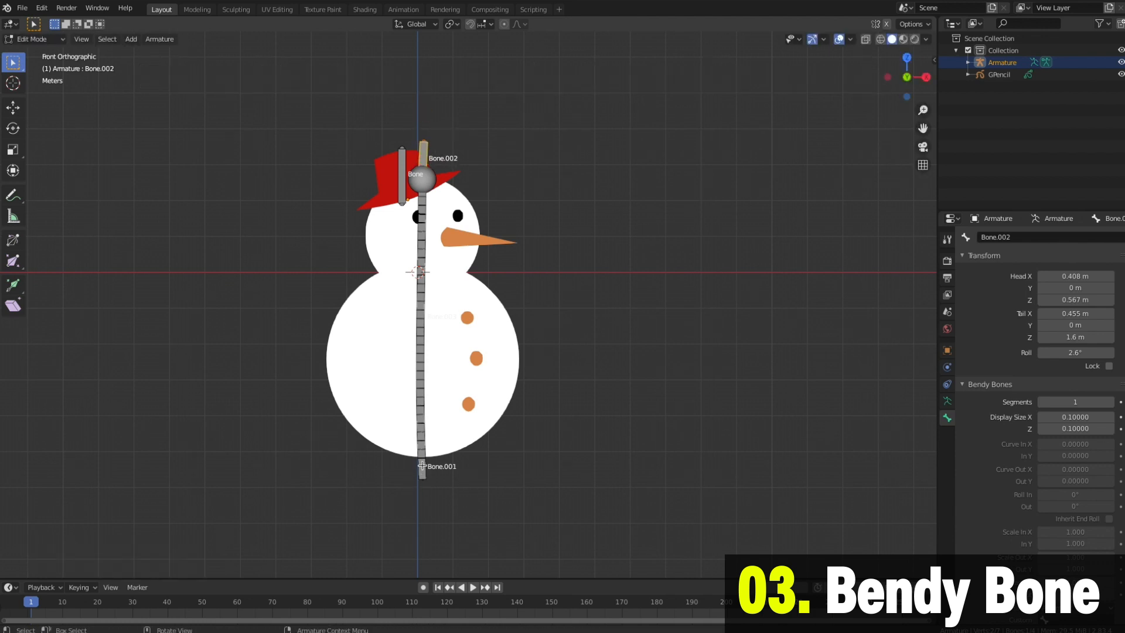
- Select the middle body bone, switch to Pose Mode and add a Stretch To bone constraint to it
click(421, 436)
click(58, 39)
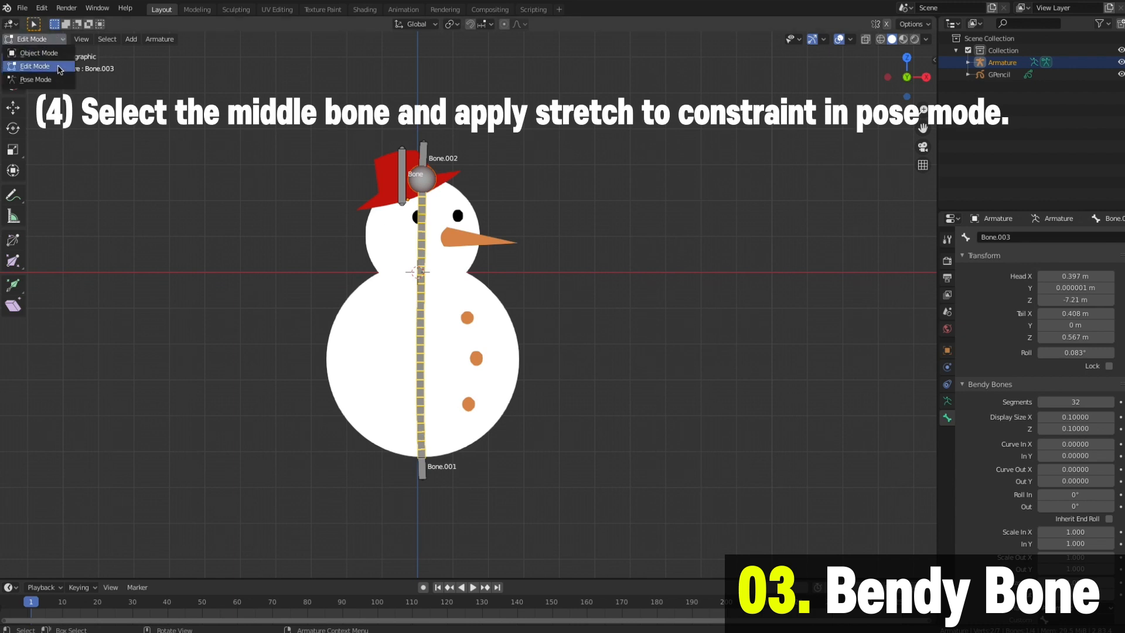
click(59, 81)
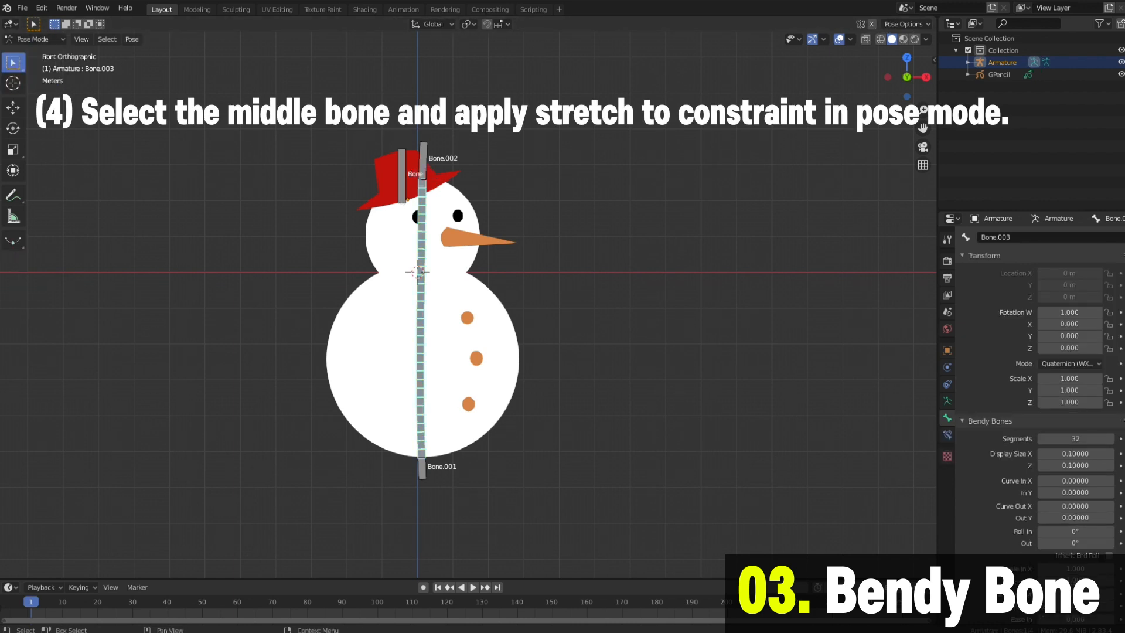
click(946, 434)
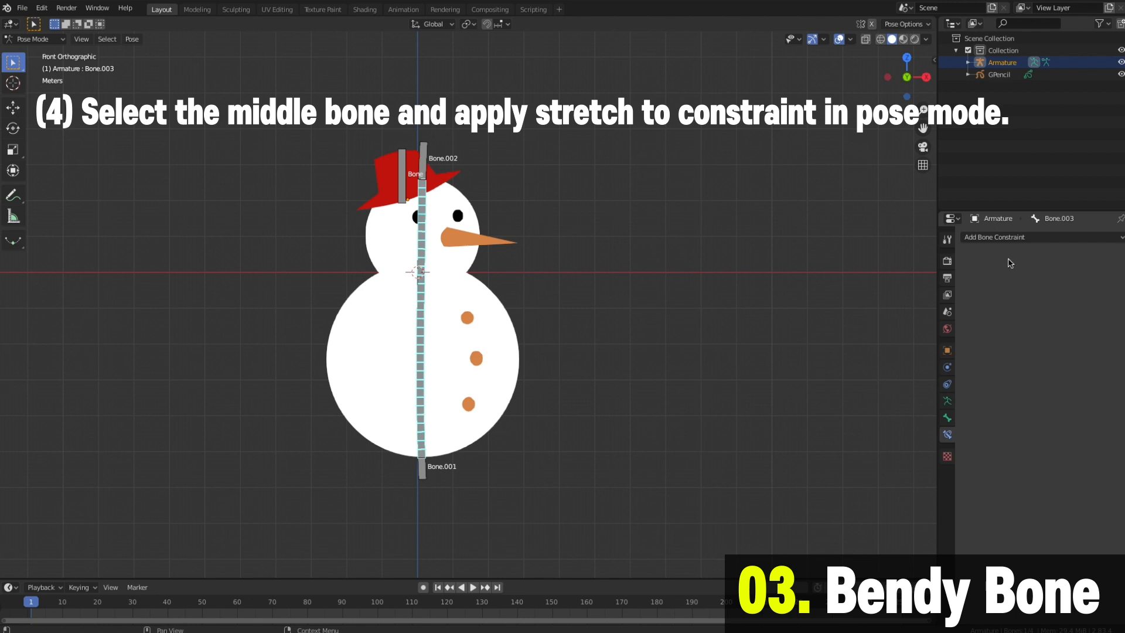
click(1047, 239)
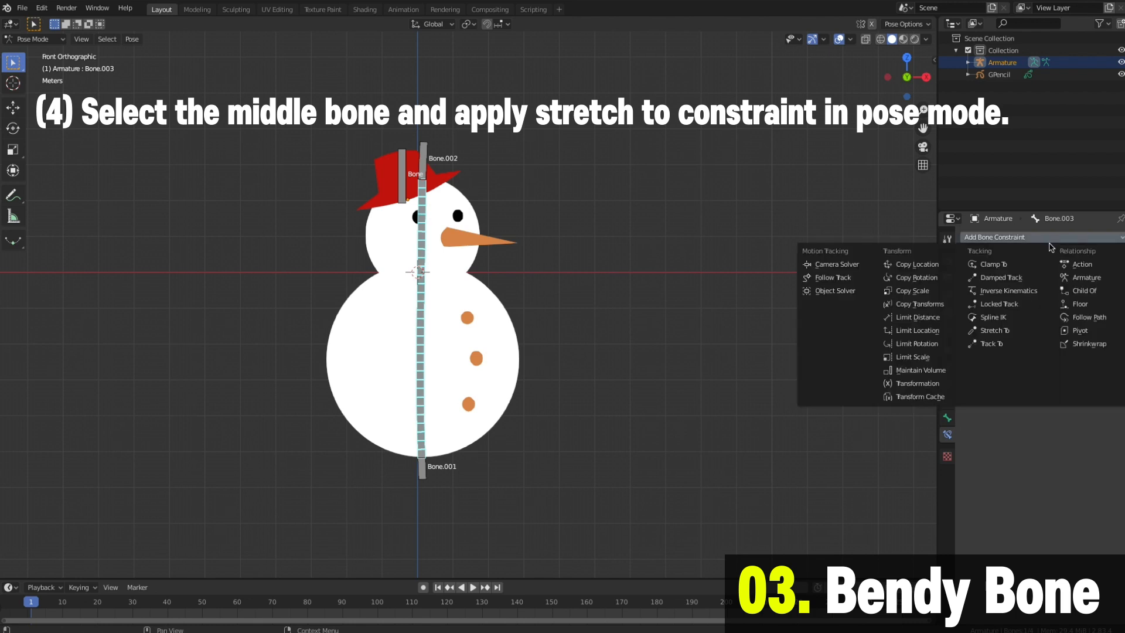
click(1022, 331)
- Set the Stretch To constraint's target to Armature with Bone.002 as the target bone
click(1055, 280)
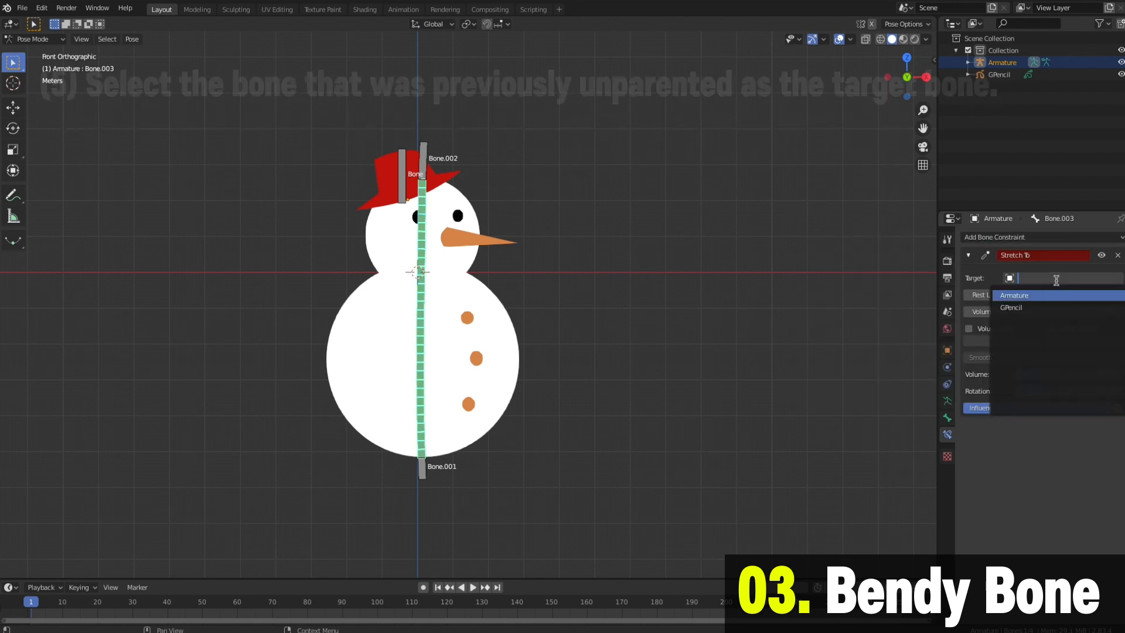
click(1053, 296)
click(1058, 296)
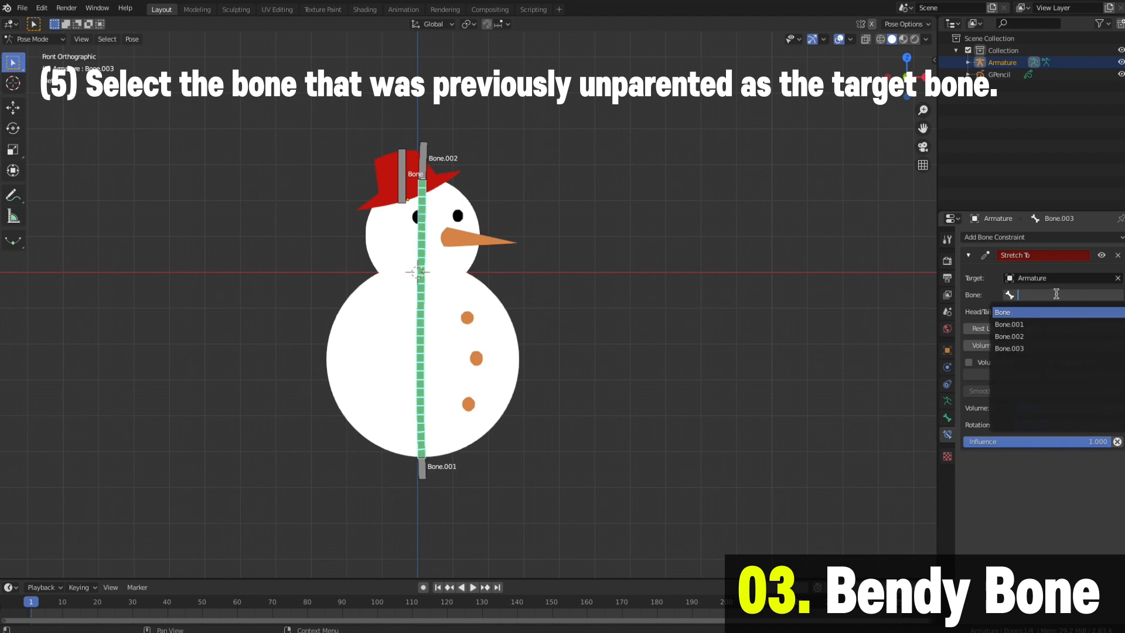
click(1043, 334)
click(609, 243)
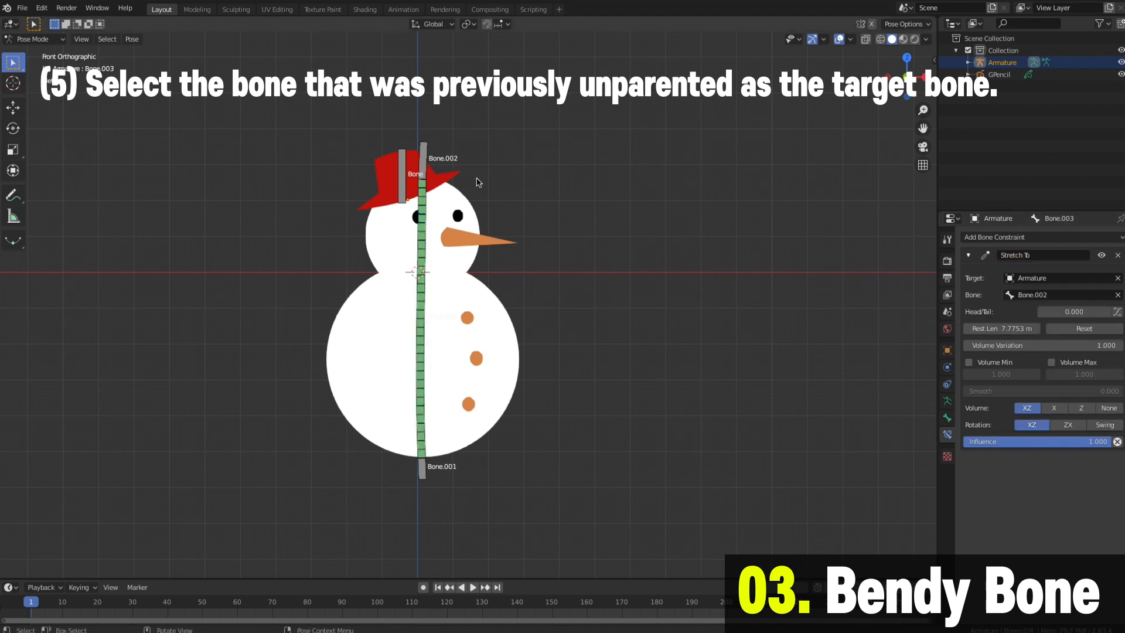
- Test-move the top bone Bone.002 and the bottom bone Bone.001 and test-rotate Bone.002, cancelling each transform
click(425, 160)
key(g)
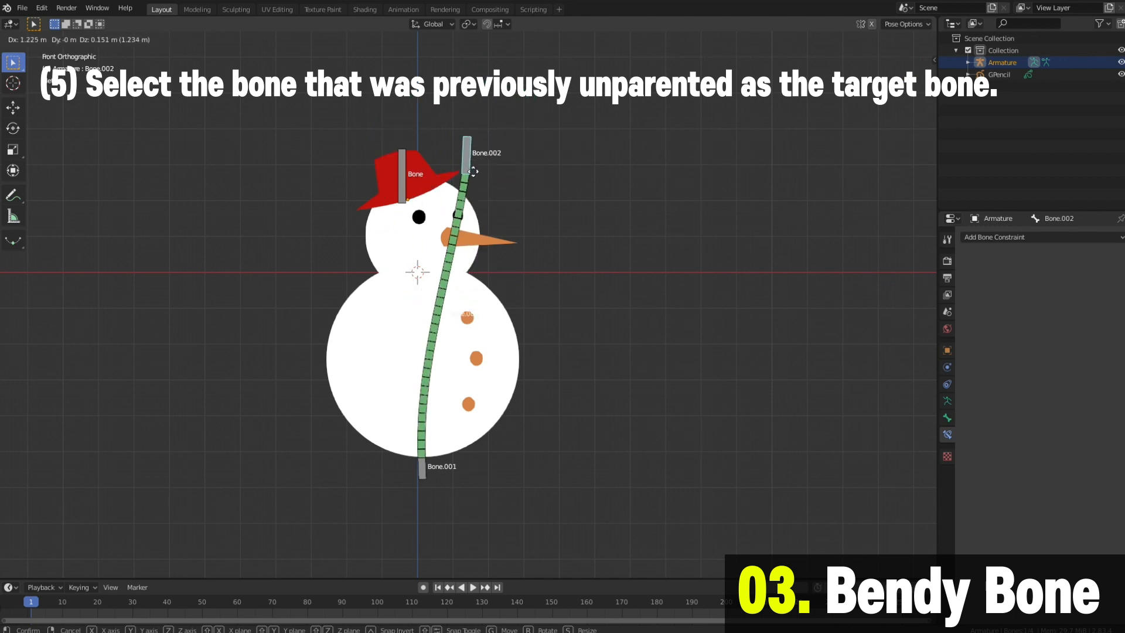
key(Escape)
click(427, 477)
key(g)
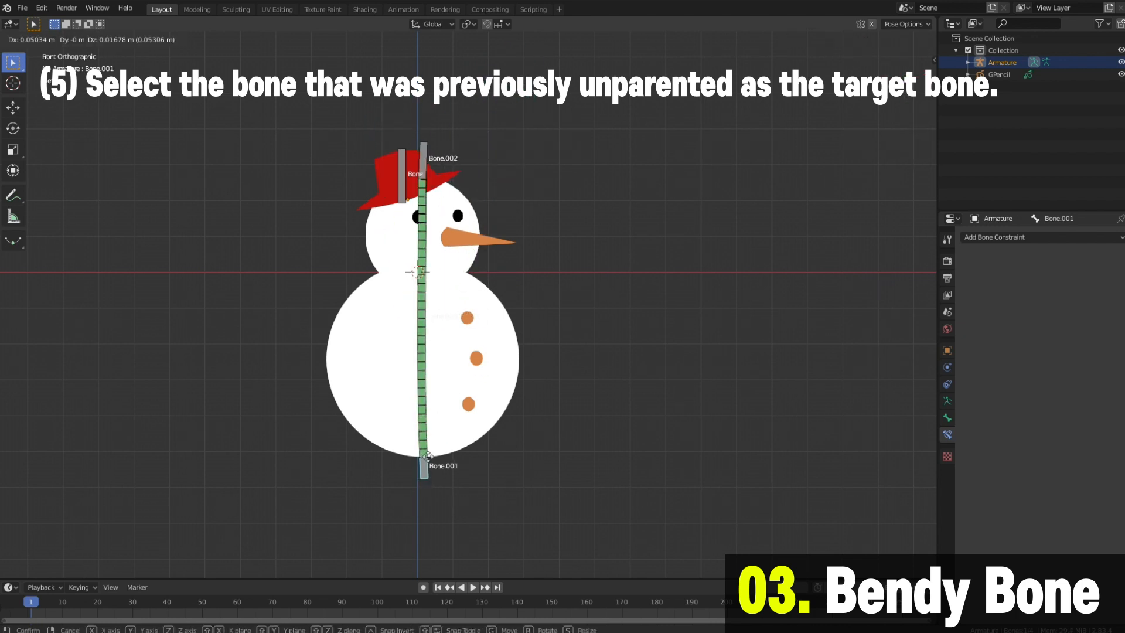
key(Escape)
click(433, 157)
key(r)
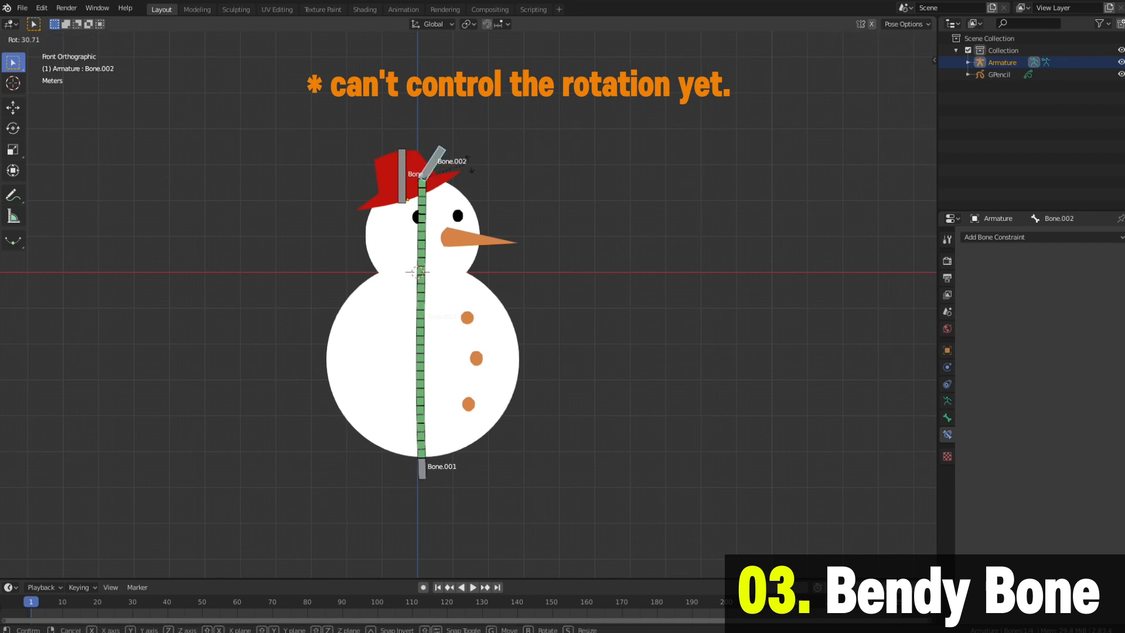
key(Escape)
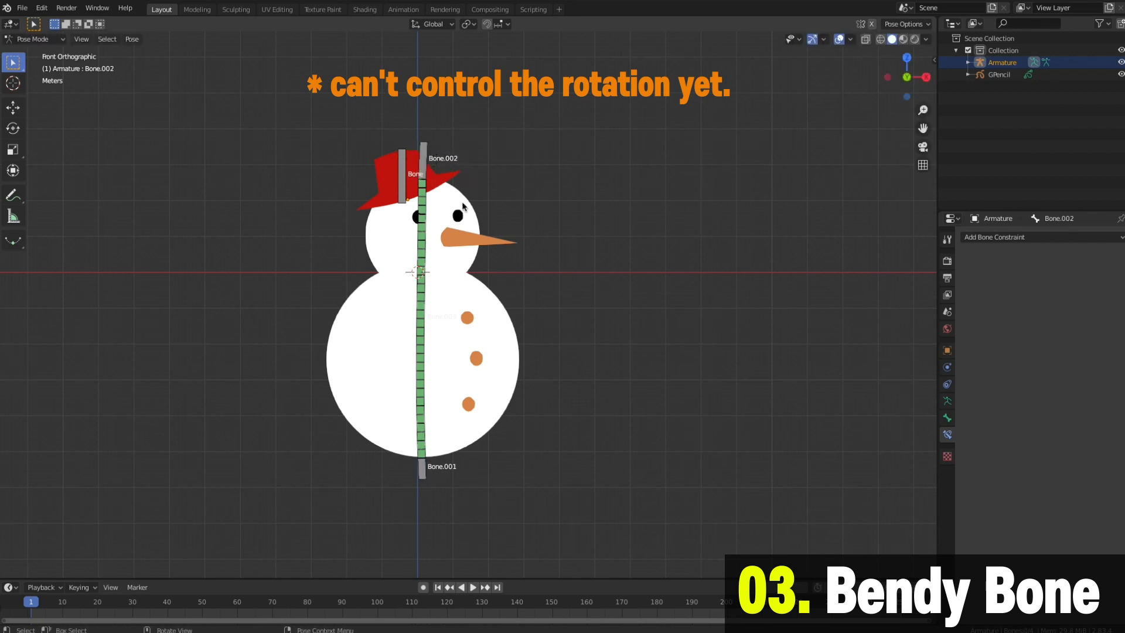
- Show the middle bone's Bendy Bones handle settings and annotate "start" beside the bottom bone and "end" beside the top bone
click(422, 248)
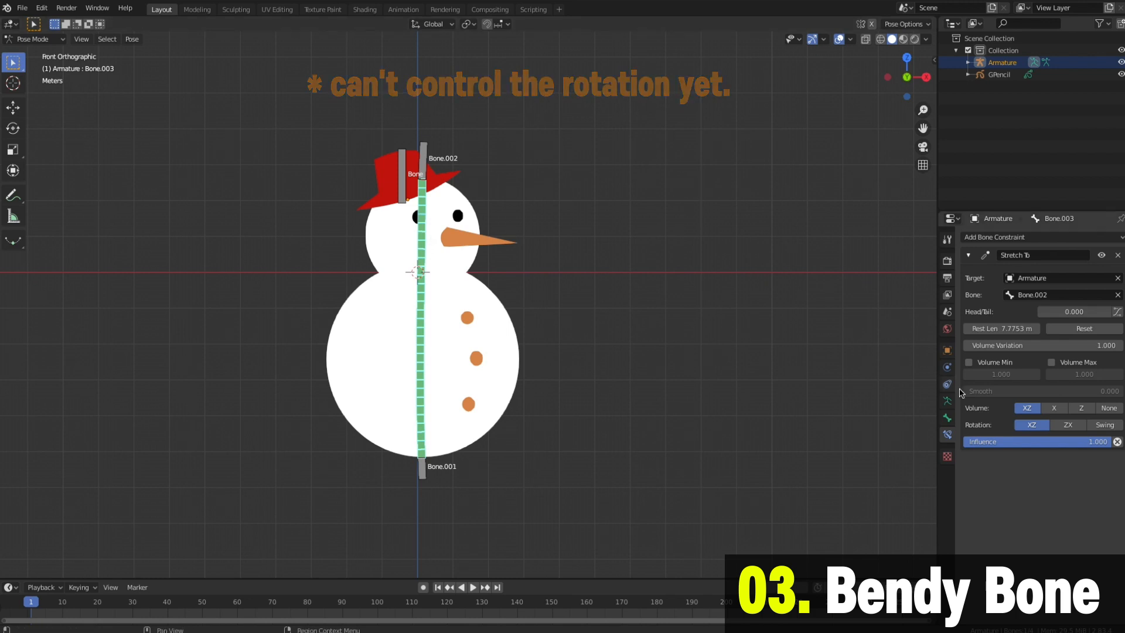
click(947, 417)
scroll(1010, 423, down, 5)
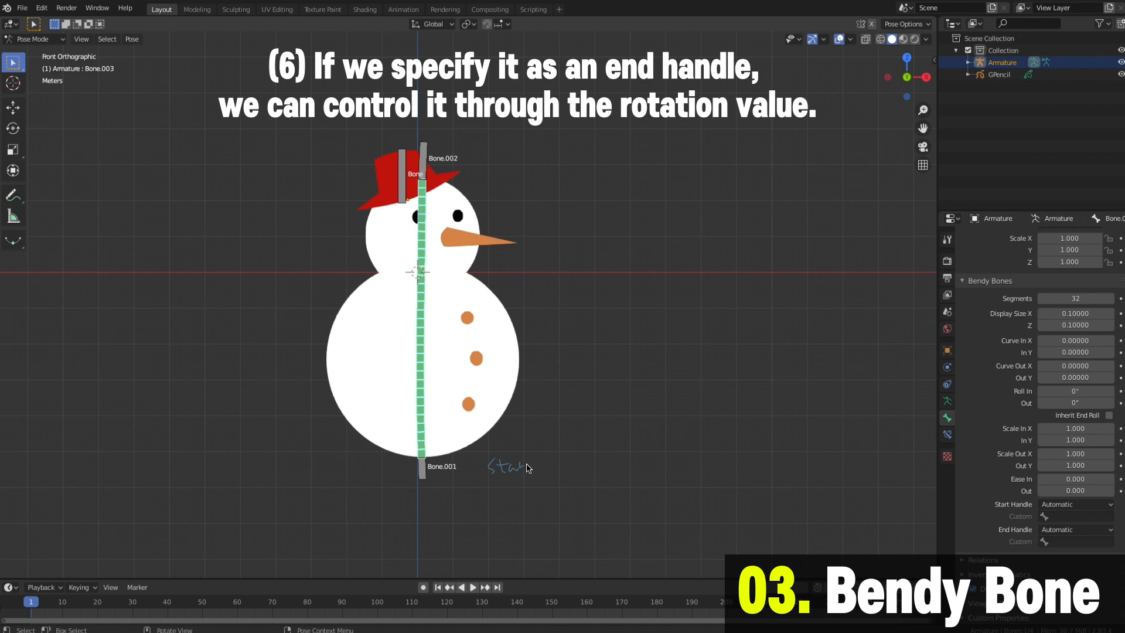
drag(475, 160, 520, 167)
- Display the armature as Octahedral in Object Mode for comparison, restoring the B-Bone display and Pose Mode
click(35, 38)
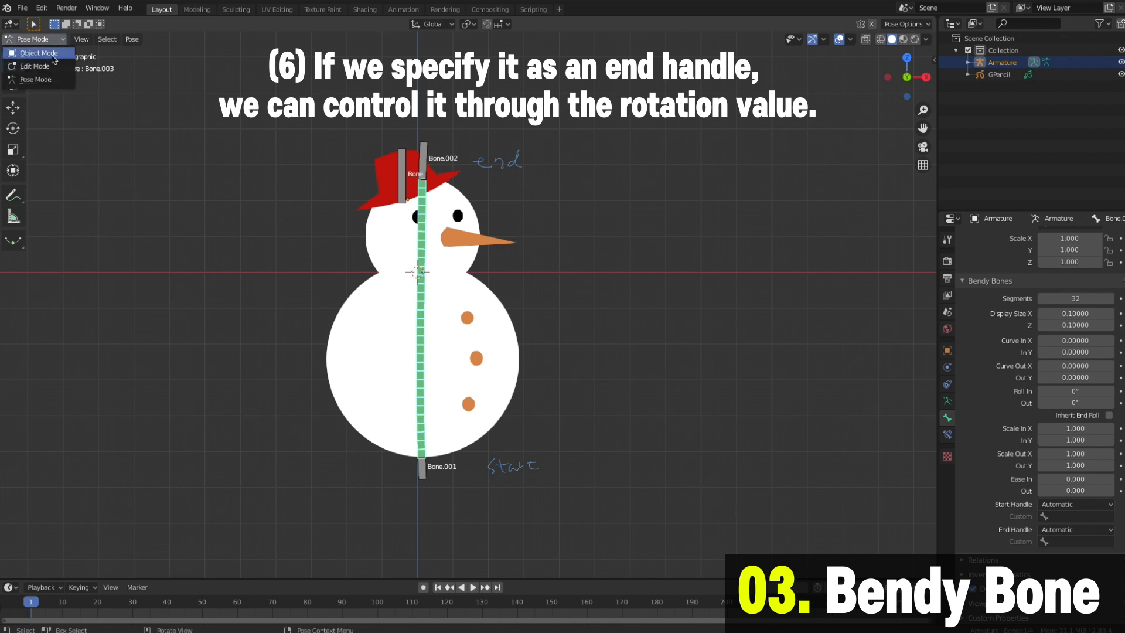
click(53, 55)
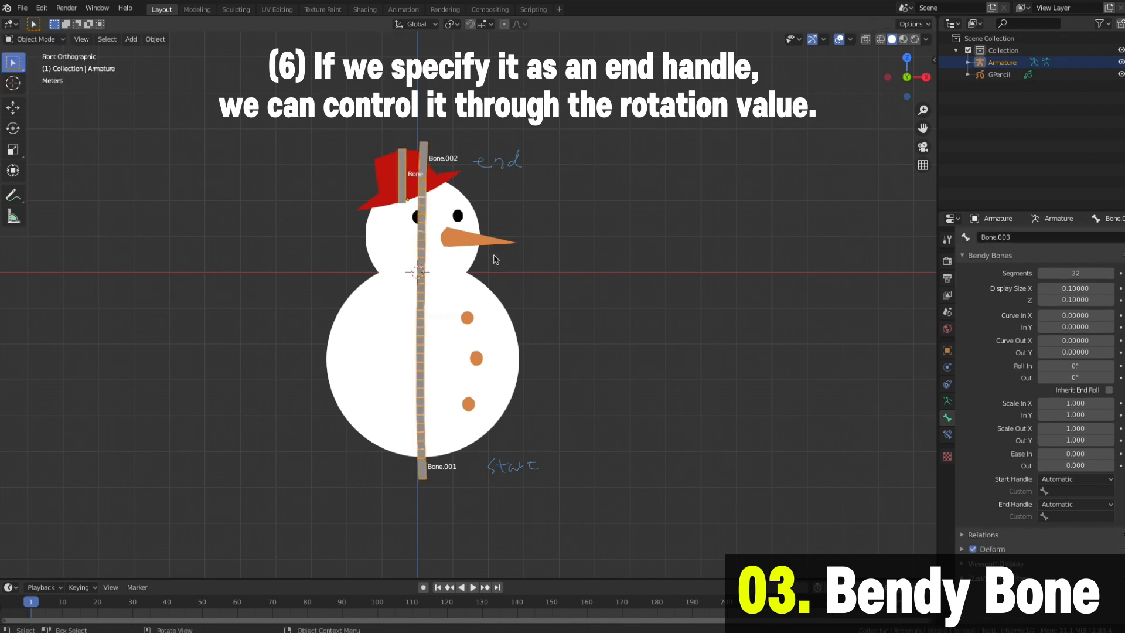
click(947, 403)
click(1078, 422)
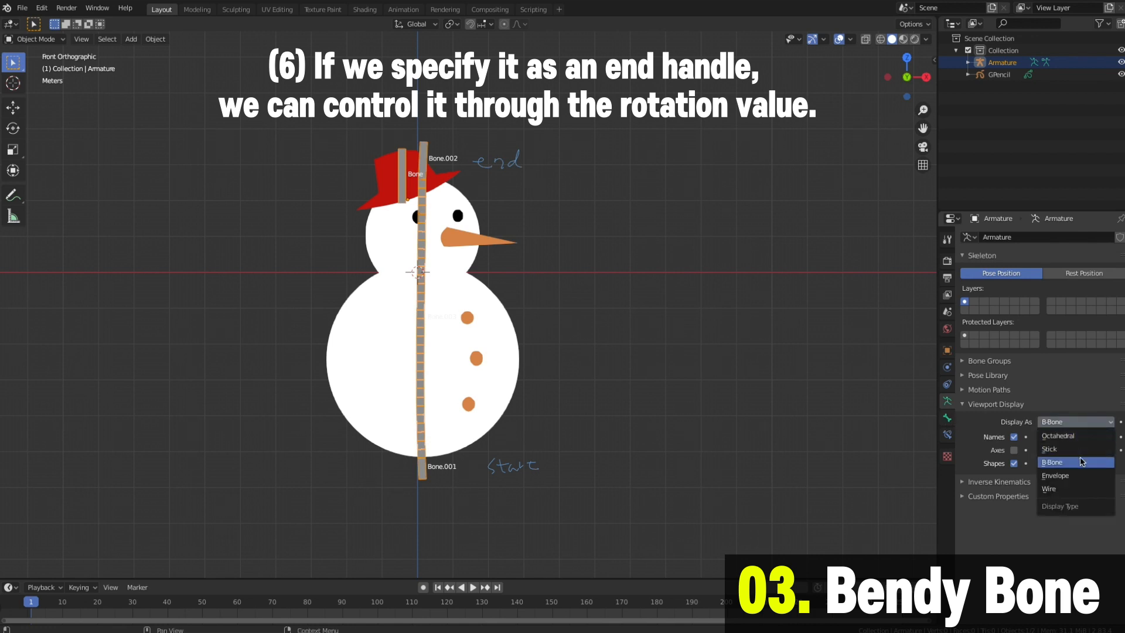
click(1083, 436)
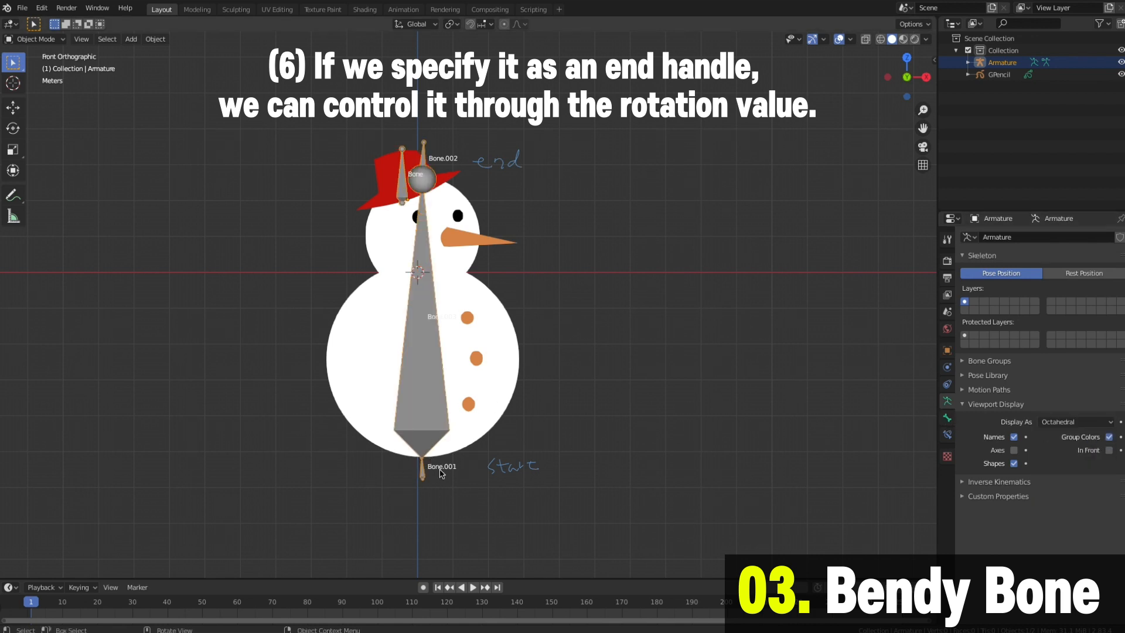
click(1077, 422)
click(1087, 463)
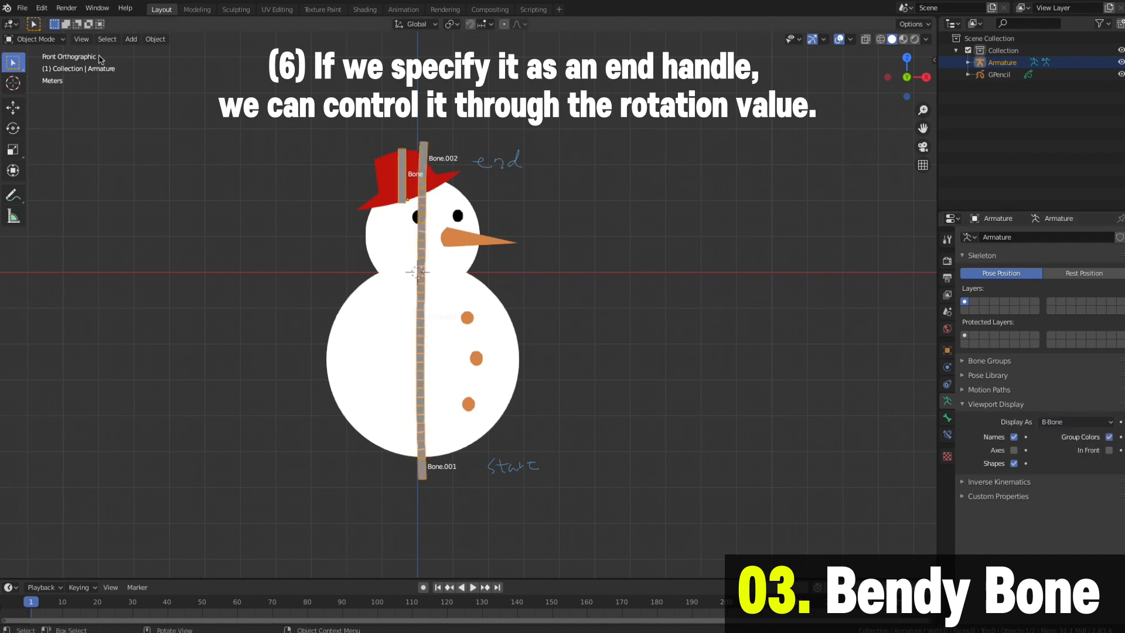
click(34, 39)
click(29, 81)
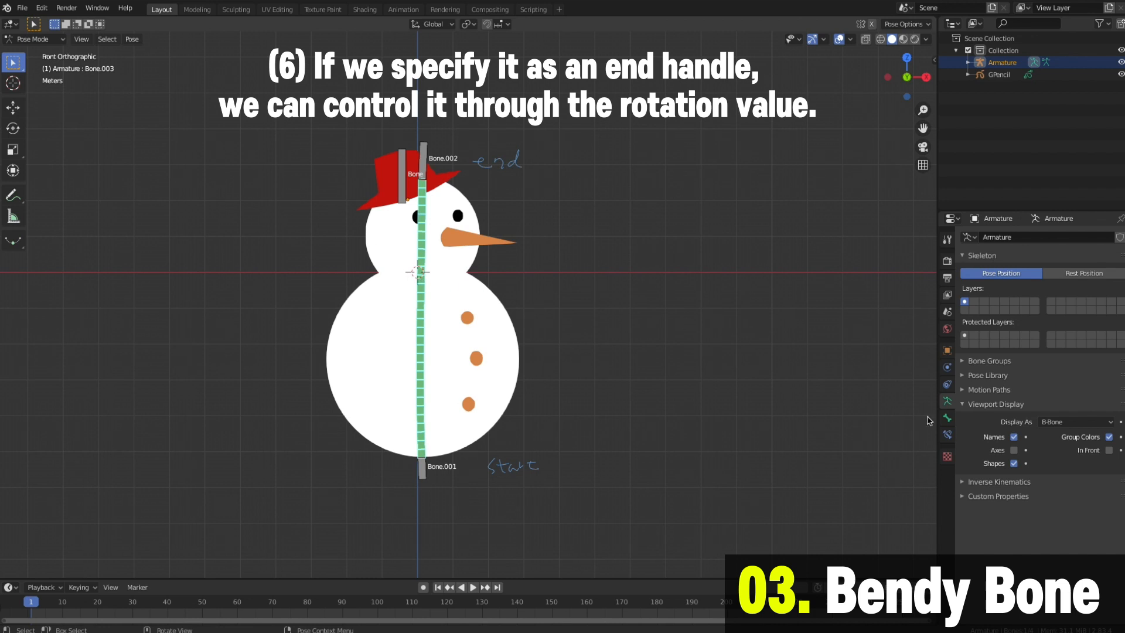
- Set the middle bone's End Handle to Absolute with Bone.002 as its custom handle
click(947, 417)
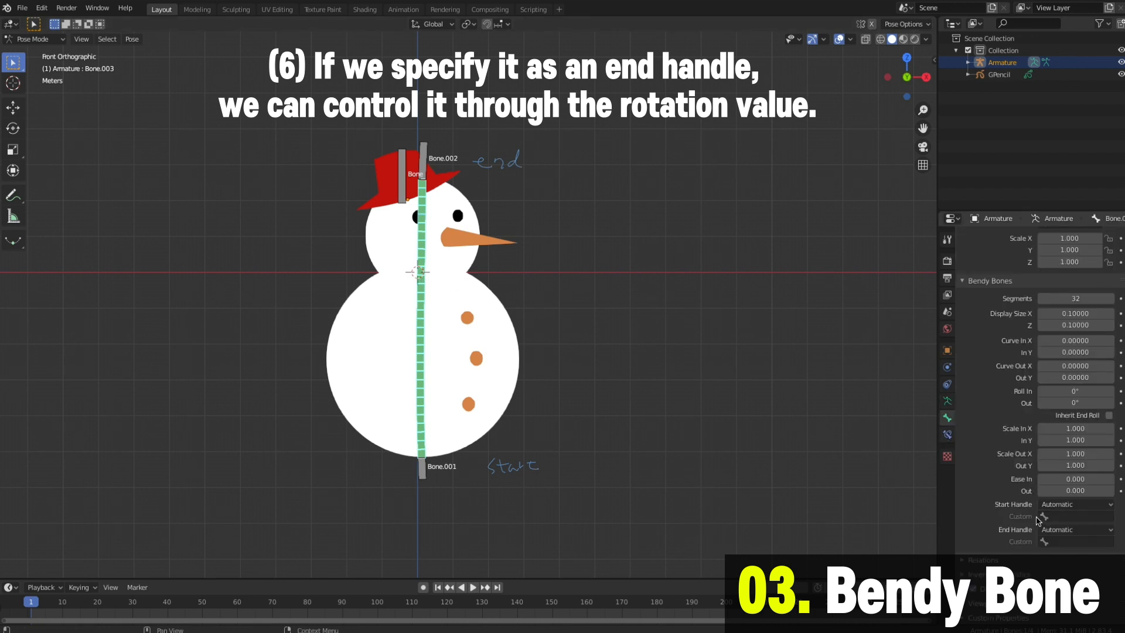
click(1104, 535)
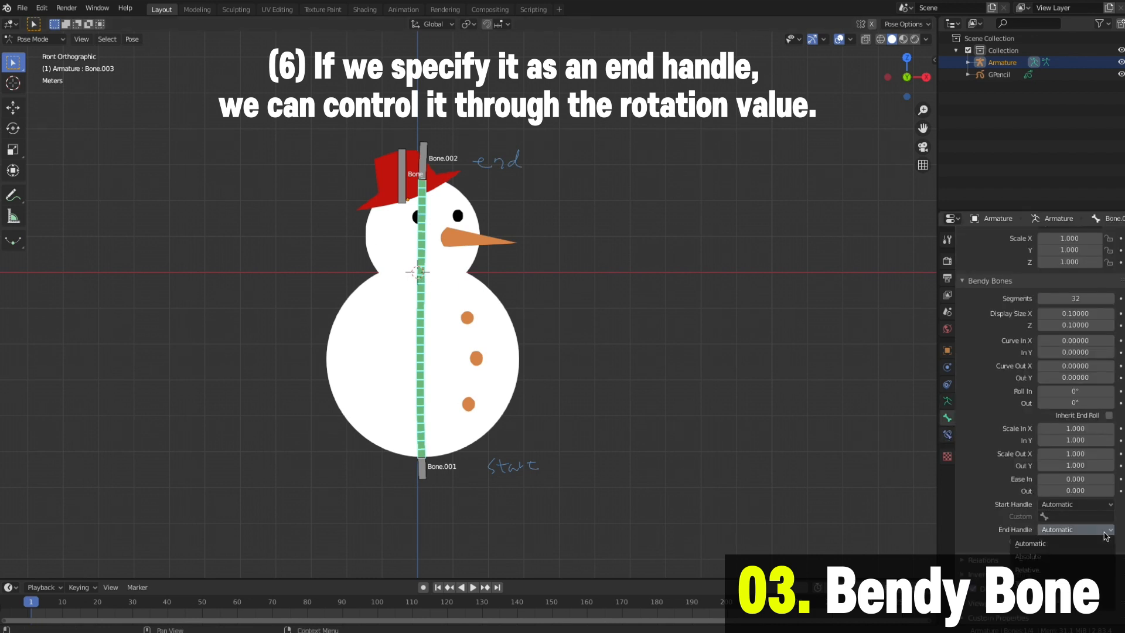
click(1086, 558)
click(1082, 543)
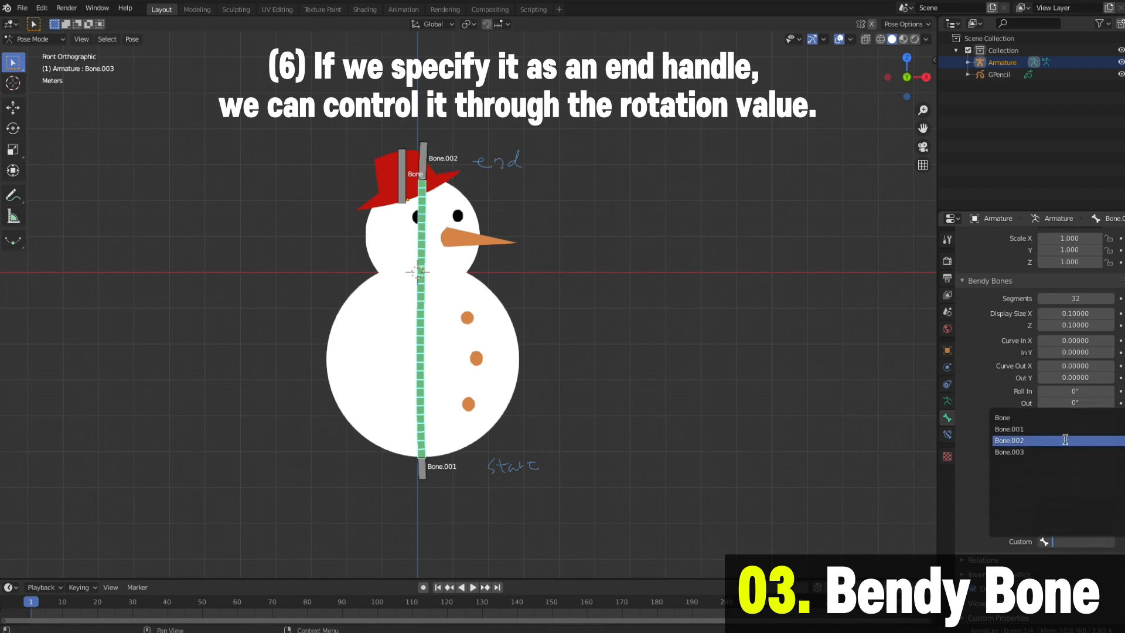
click(1032, 440)
- Test-rotate the top bone Bone.002 to check the body's bending, cancel the rotation and select the bottom bone
click(436, 154)
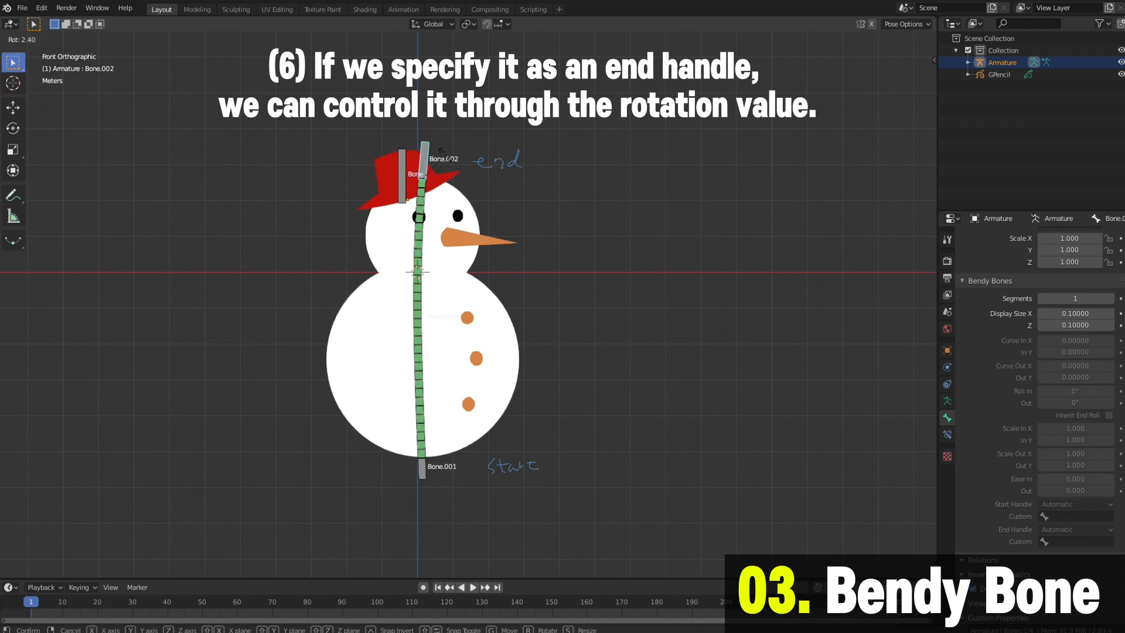
click(430, 170)
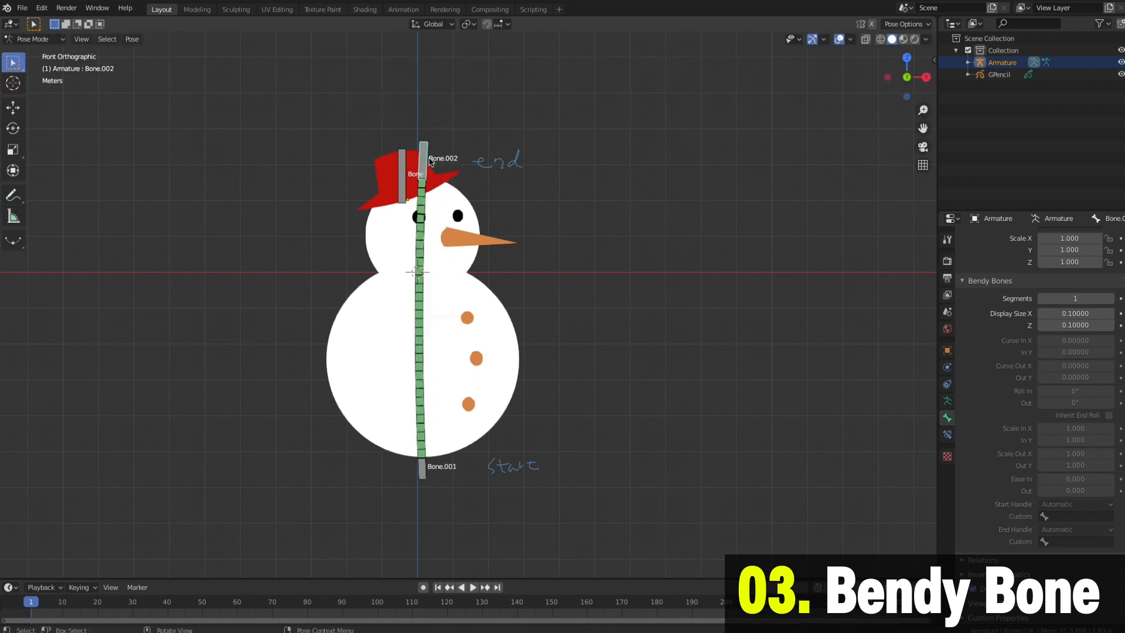
click(434, 472)
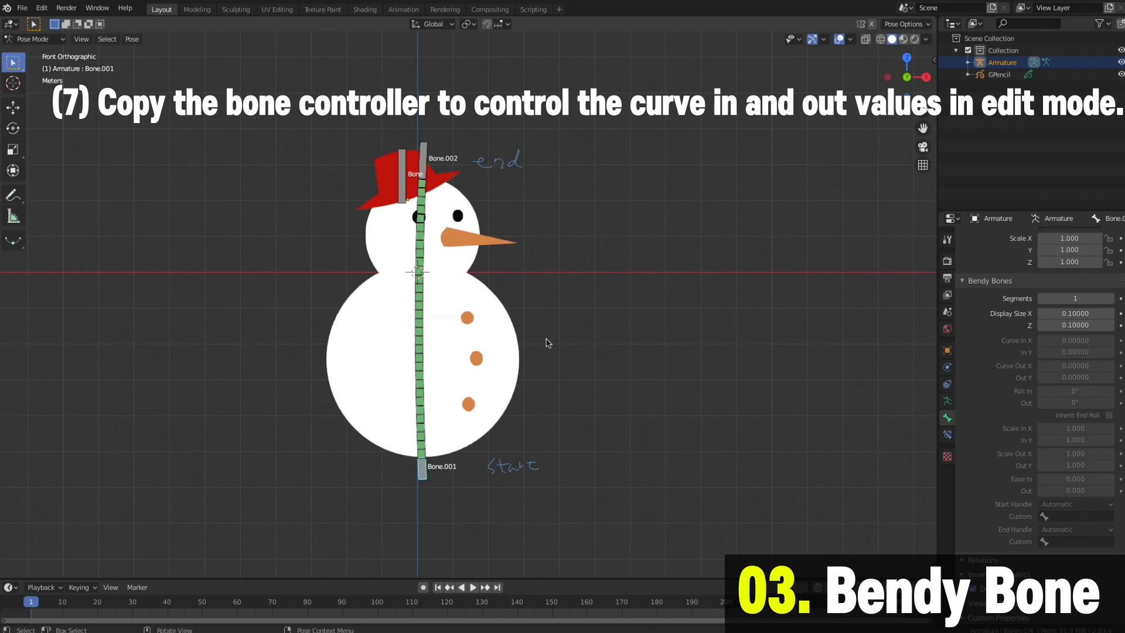
- Try changing the middle bone's Curve In X value, undo the change and deselect the bone
click(422, 342)
mouse_move(1076, 342)
mouse_down()
mouse_move(1063, 342)
mouse_move(1102, 343)
mouse_move(1047, 355)
mouse_move(1088, 351)
mouse_move(1072, 350)
mouse_up()
key(ctrl+z)
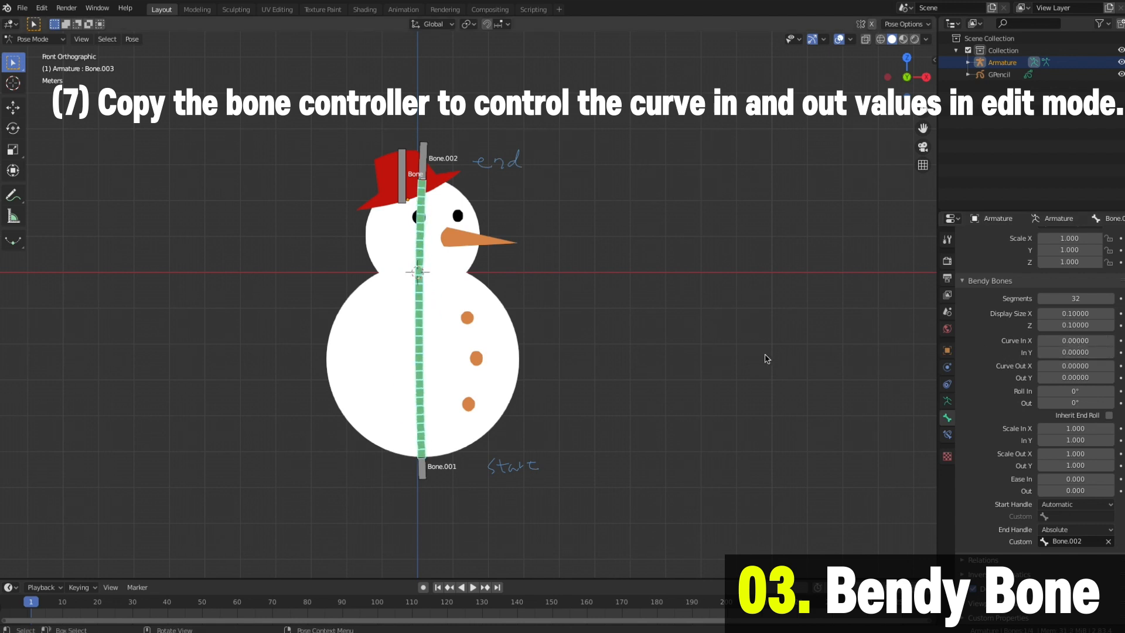
click(610, 338)
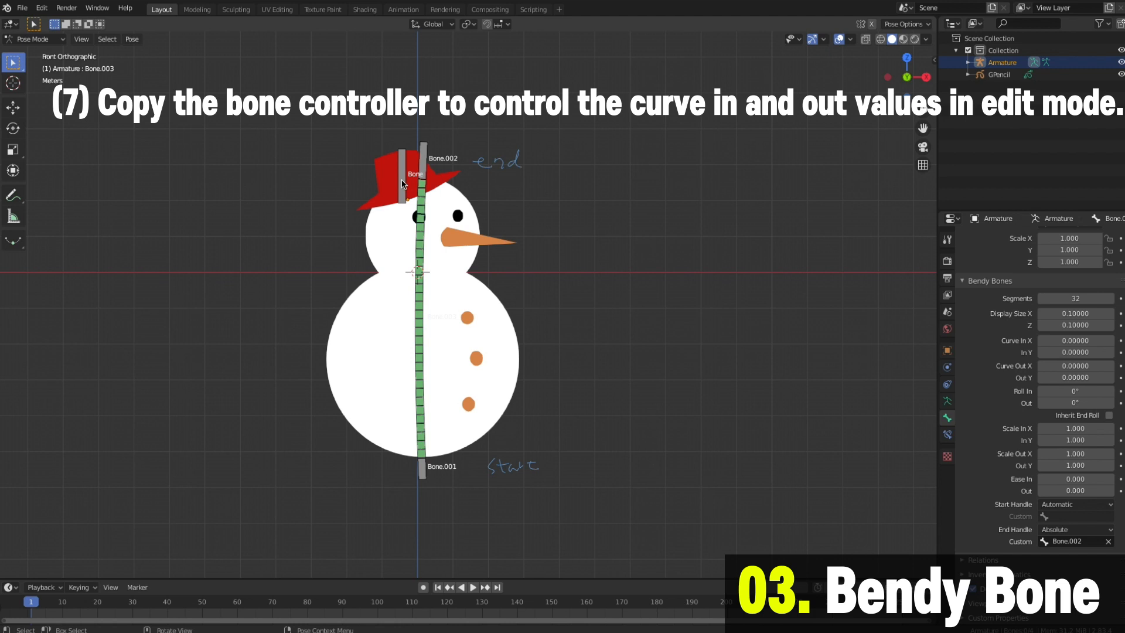
- Duplicate the hat bone in Edit Mode and place the copy beside the snowman, offset about 7.65 m in X and -3.73 m in Z
click(35, 39)
click(29, 58)
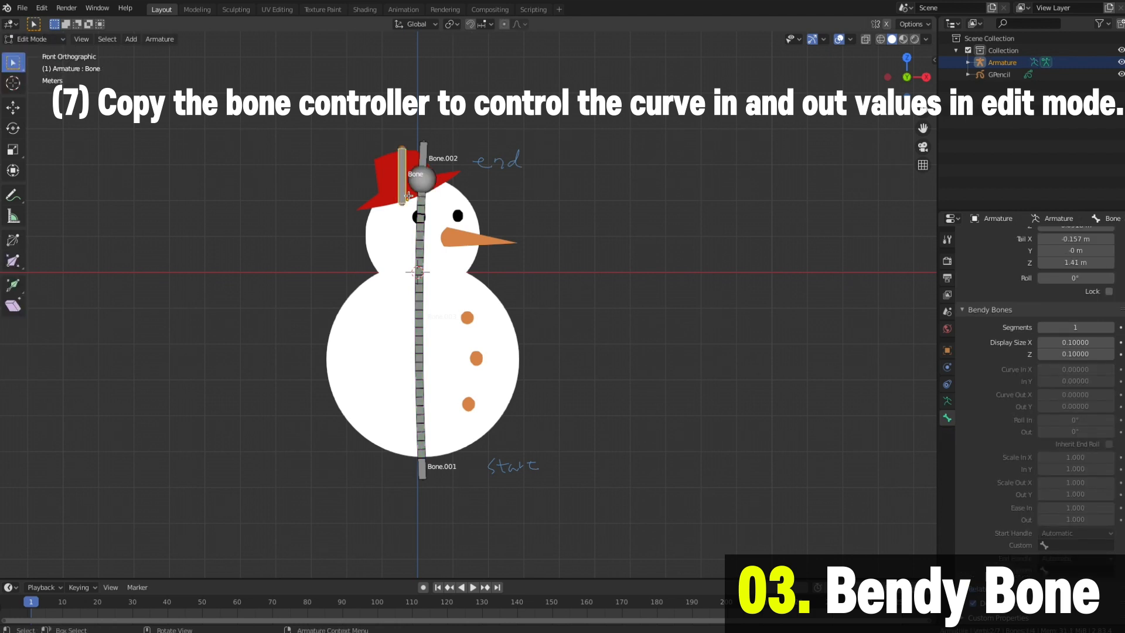
key(shift+d)
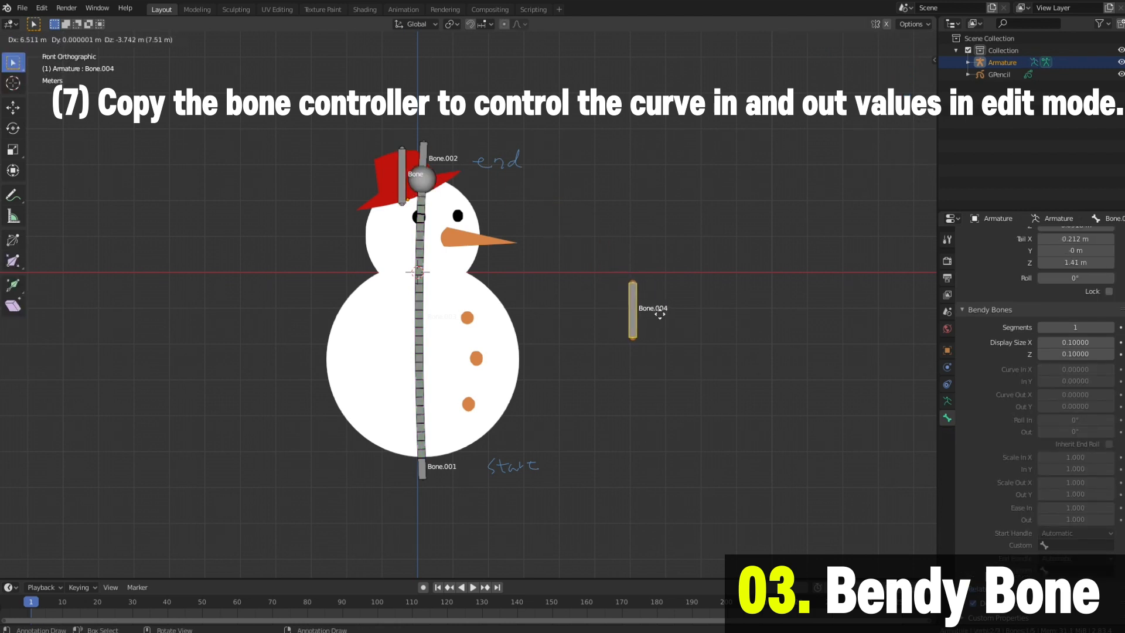
click(698, 311)
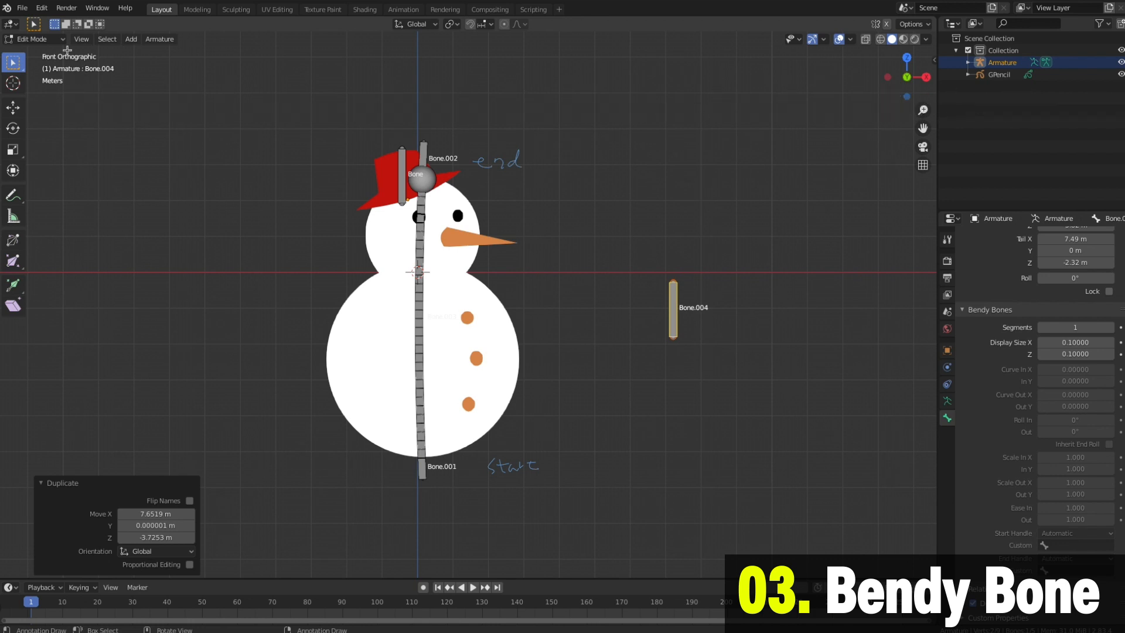
- Return to Pose Mode, select the middle body bone and add a driver to its Curve In X value
click(35, 39)
click(29, 72)
click(418, 283)
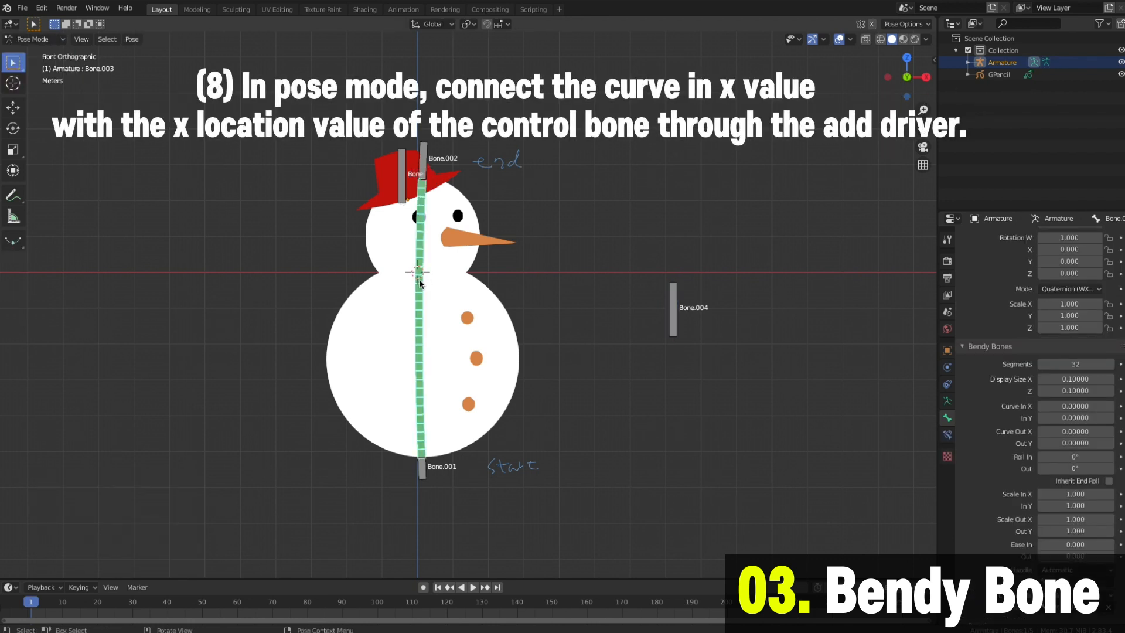
drag(1066, 406, 1077, 406)
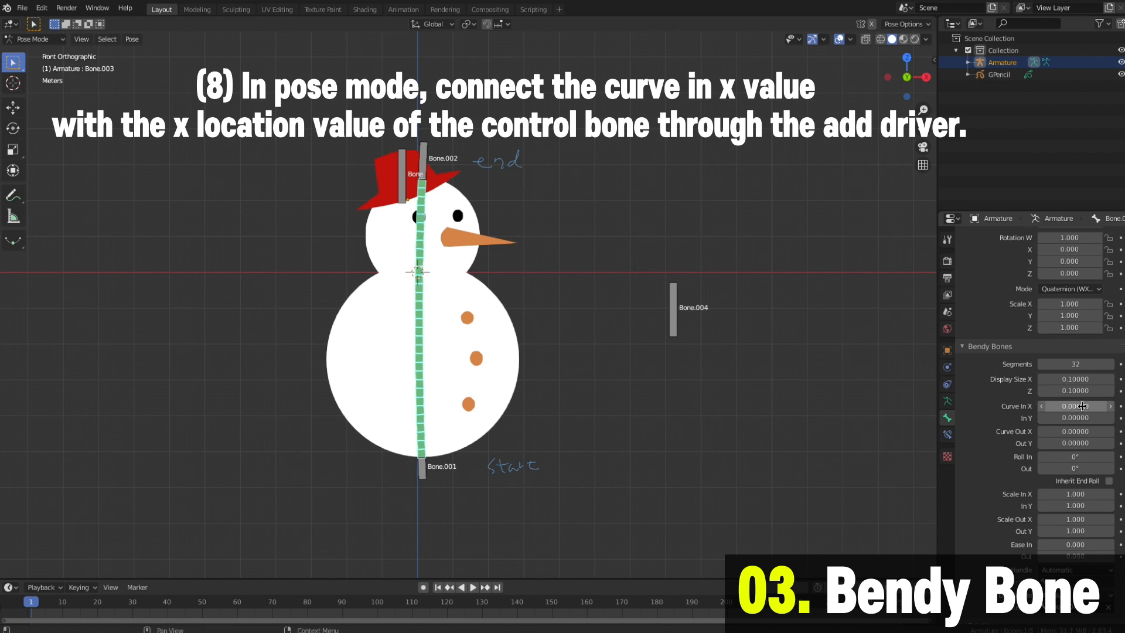
right_click(1082, 407)
click(1069, 425)
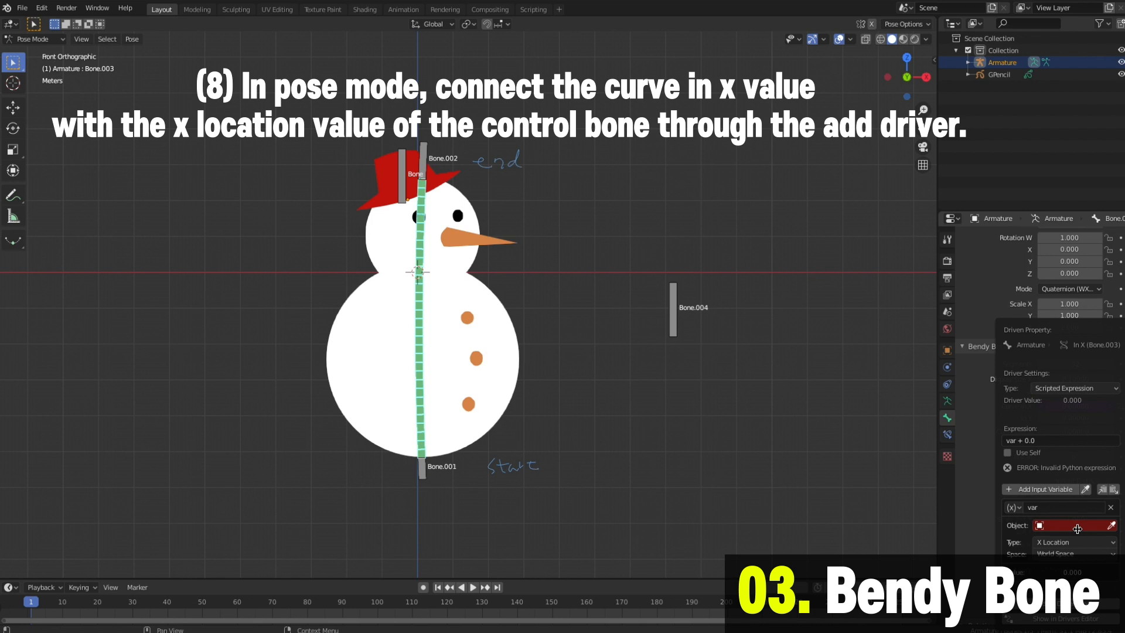
- Set the driver variable to Local Space and point it at the Armature's control bone Bone.004
click(1085, 555)
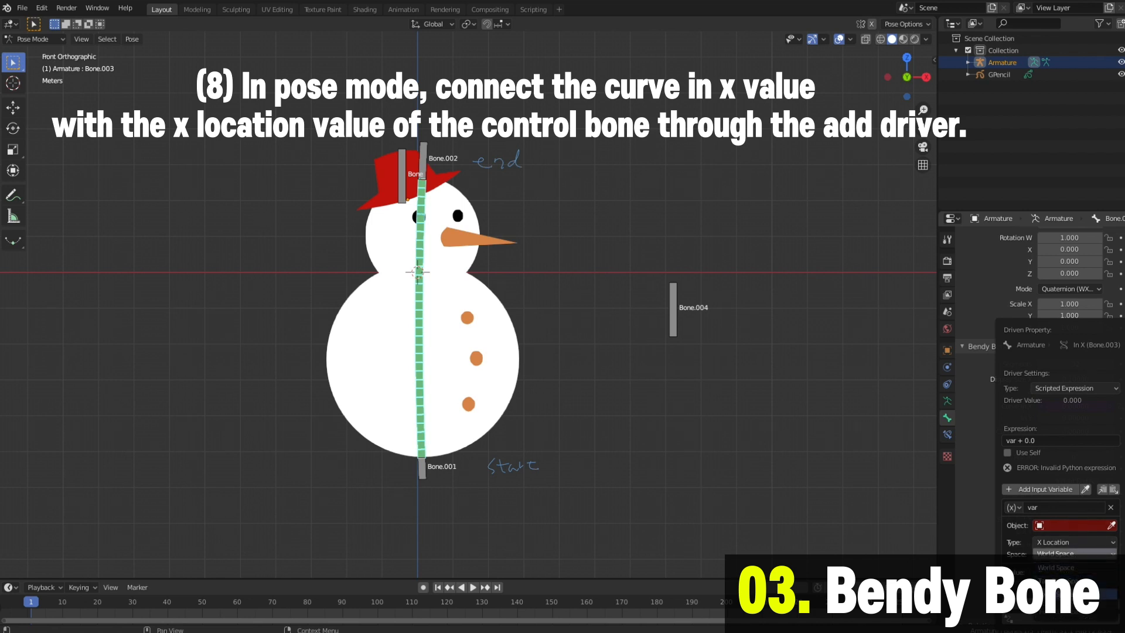
click(1083, 605)
click(1069, 525)
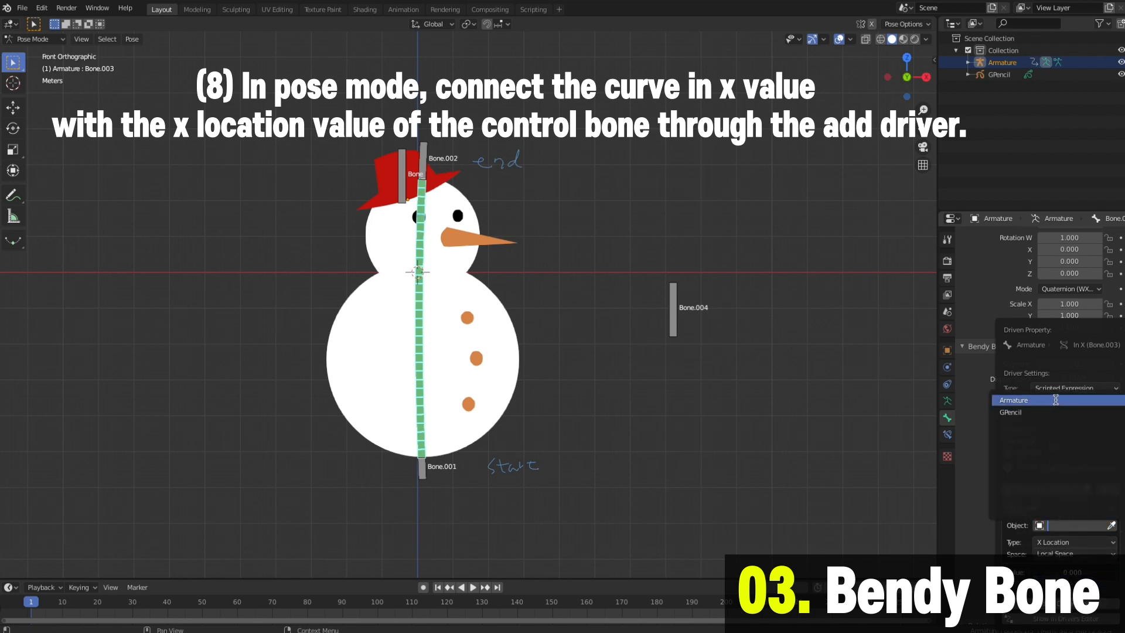
click(1013, 400)
click(1080, 526)
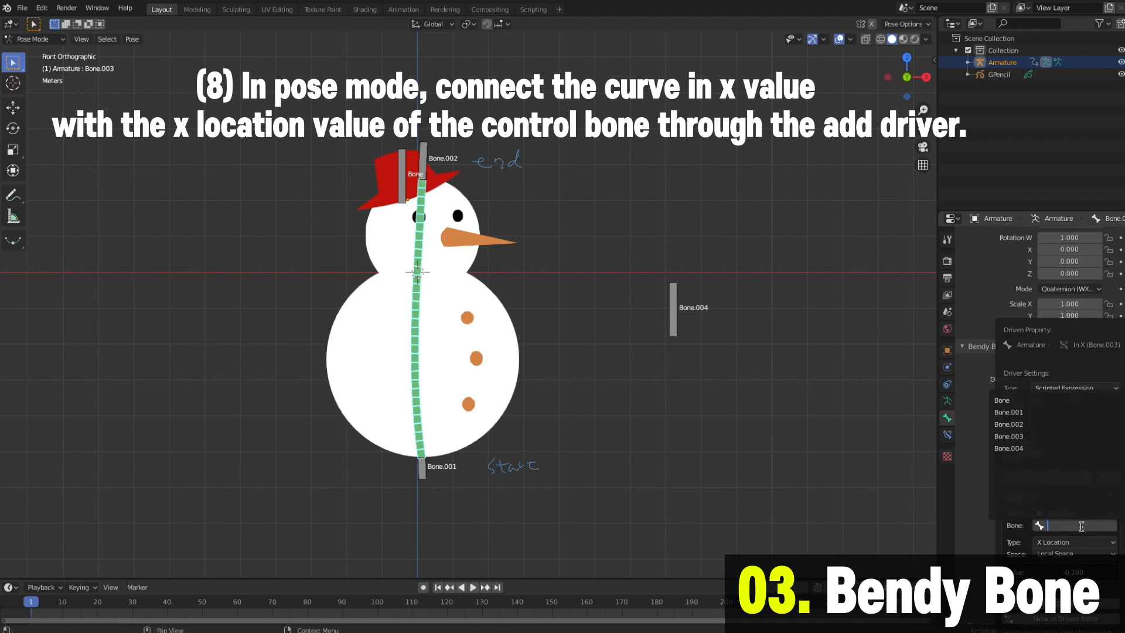
click(1061, 449)
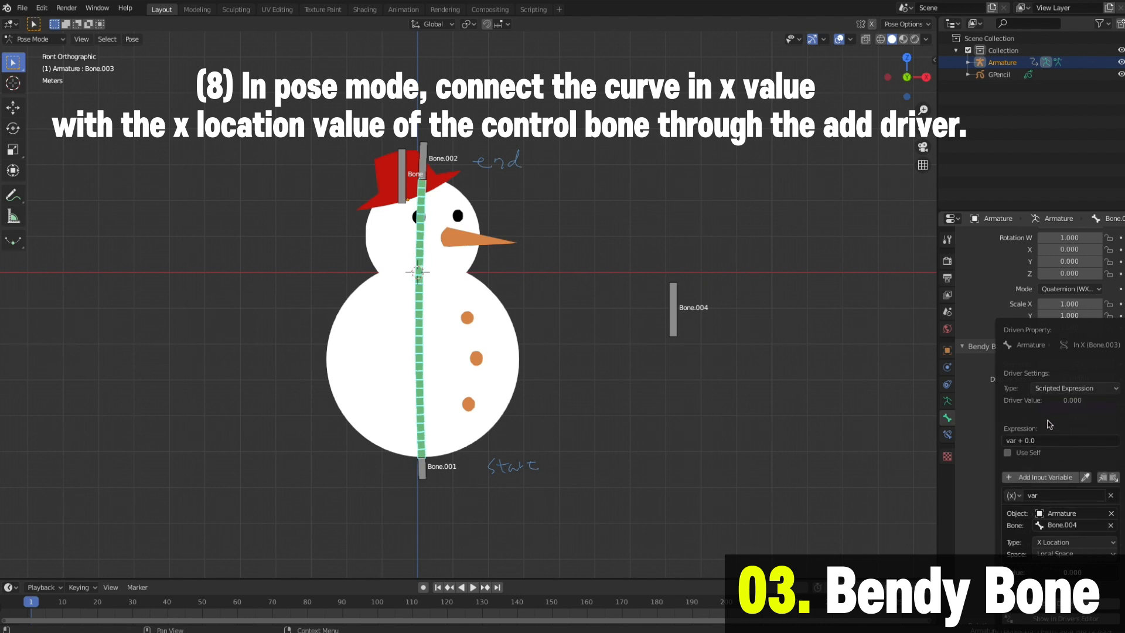
- Lock the Y and Z location of control bone Bone.004, then start a test move and cancel it
click(673, 317)
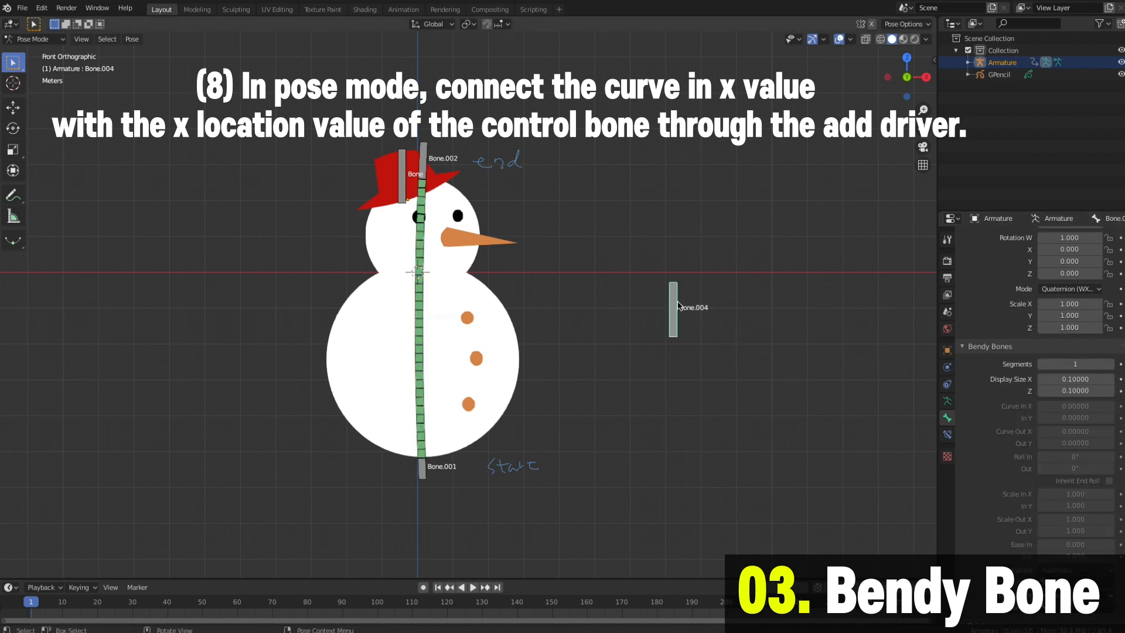
mouse_move(674, 319)
mouse_down()
mouse_move(766, 314)
mouse_move(610, 330)
mouse_move(674, 319)
mouse_up()
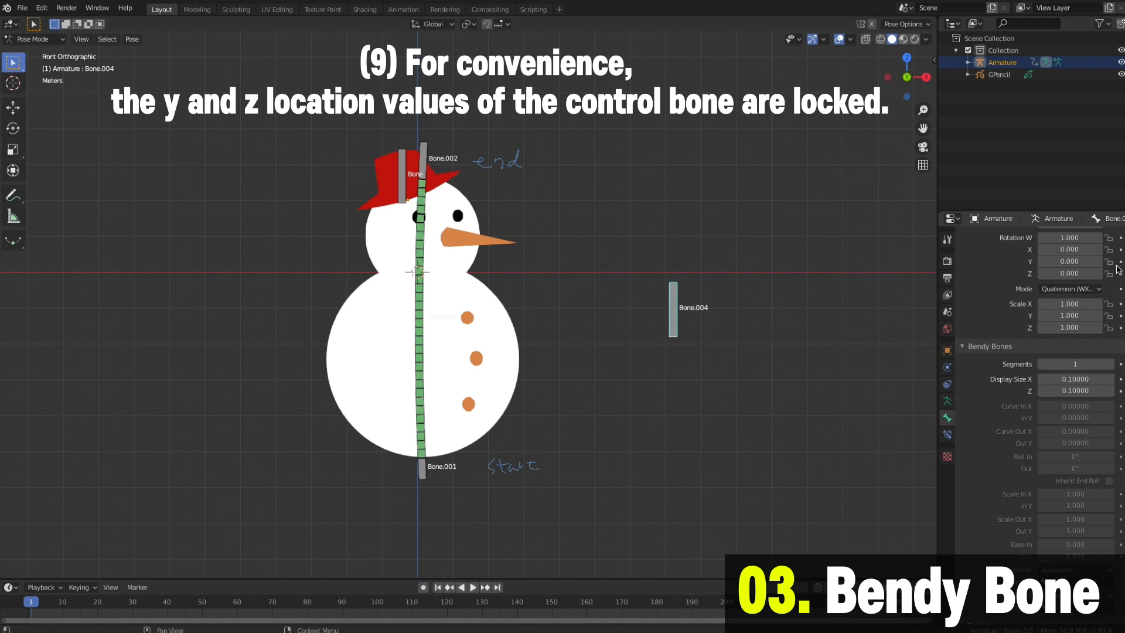
scroll(1119, 270, up, 3)
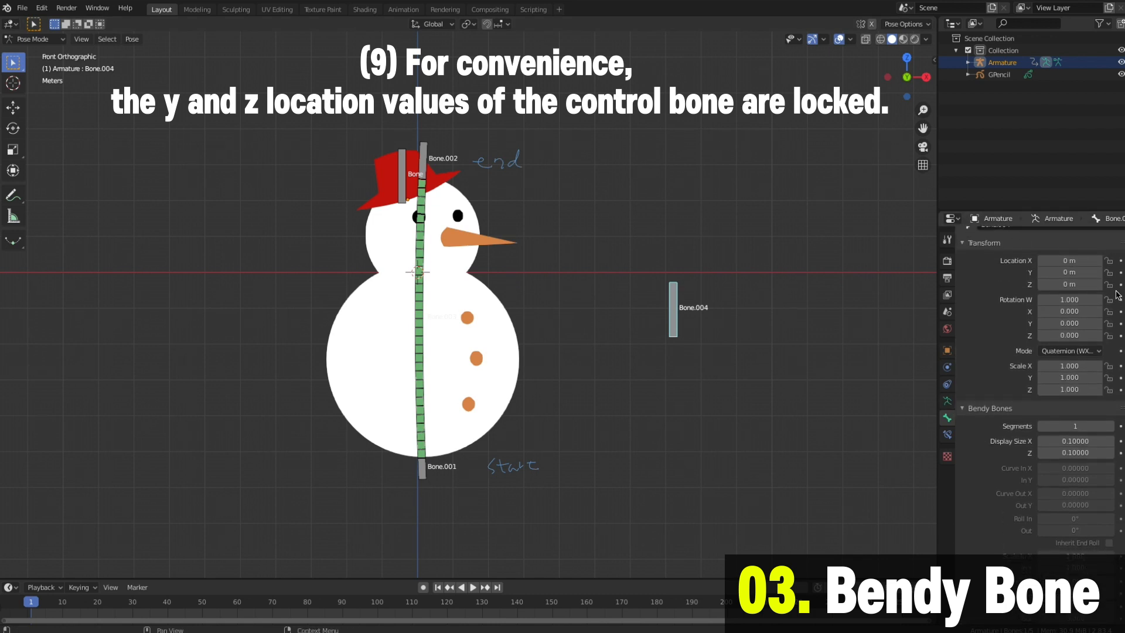
drag(1108, 276, 1109, 284)
key(g)
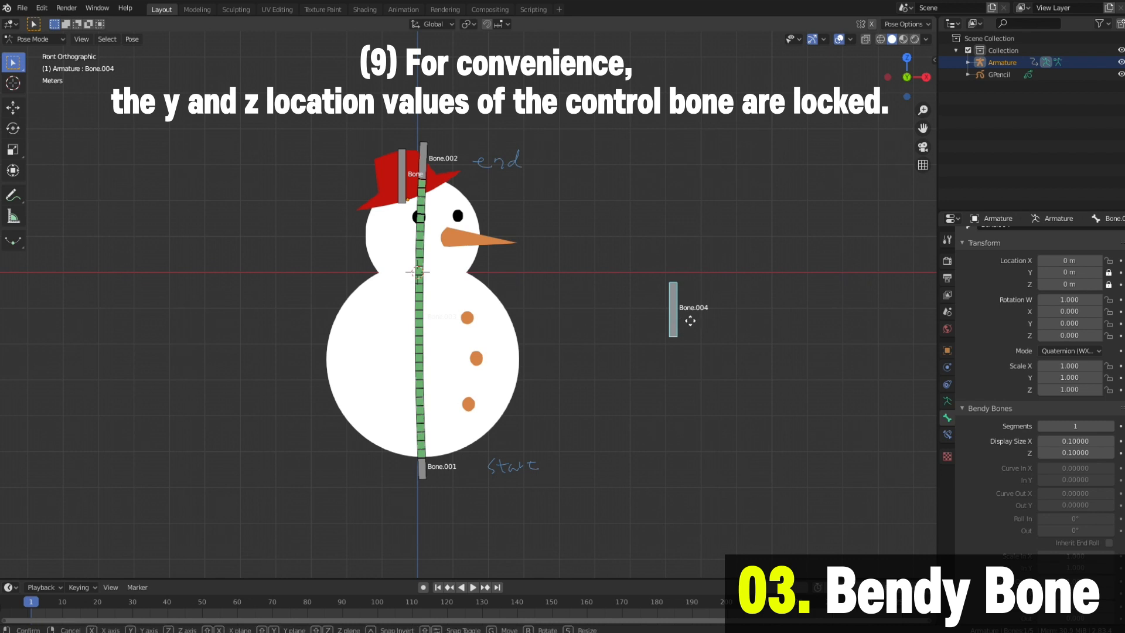
right_click(699, 320)
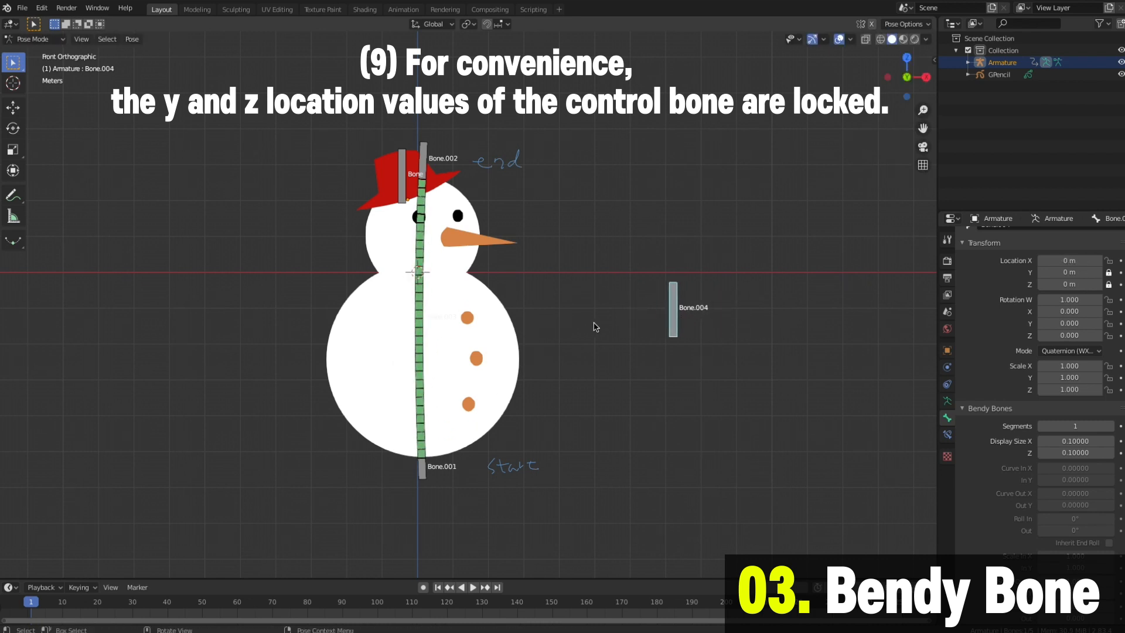
- Copy the driver from the middle body bone's Curve In X and paste it onto its Curve Out X
click(413, 346)
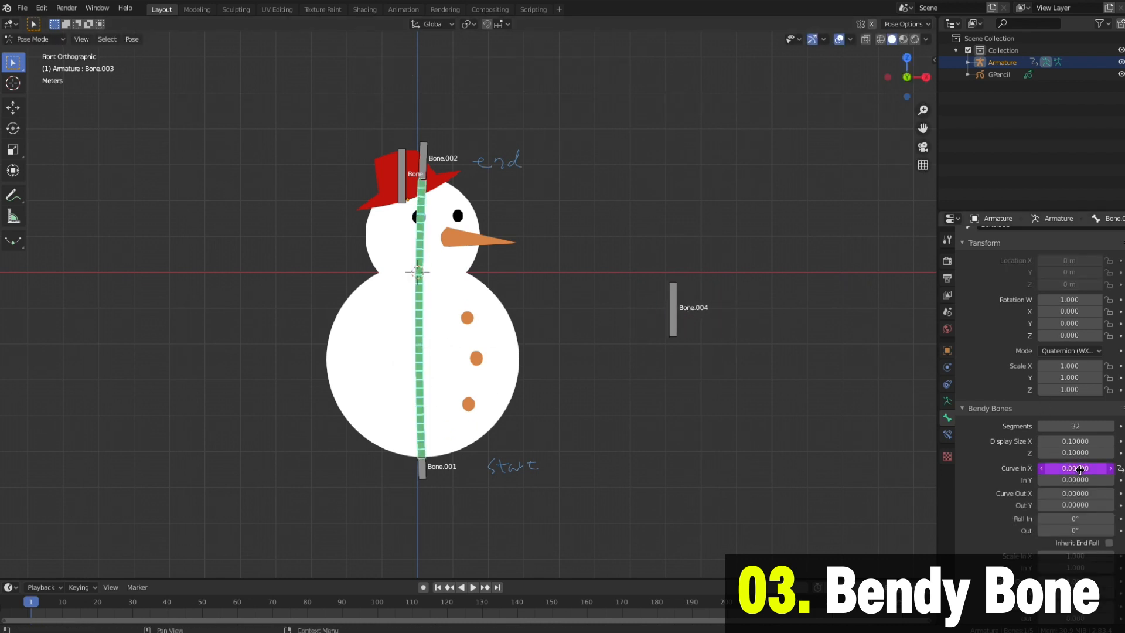
right_click(1079, 469)
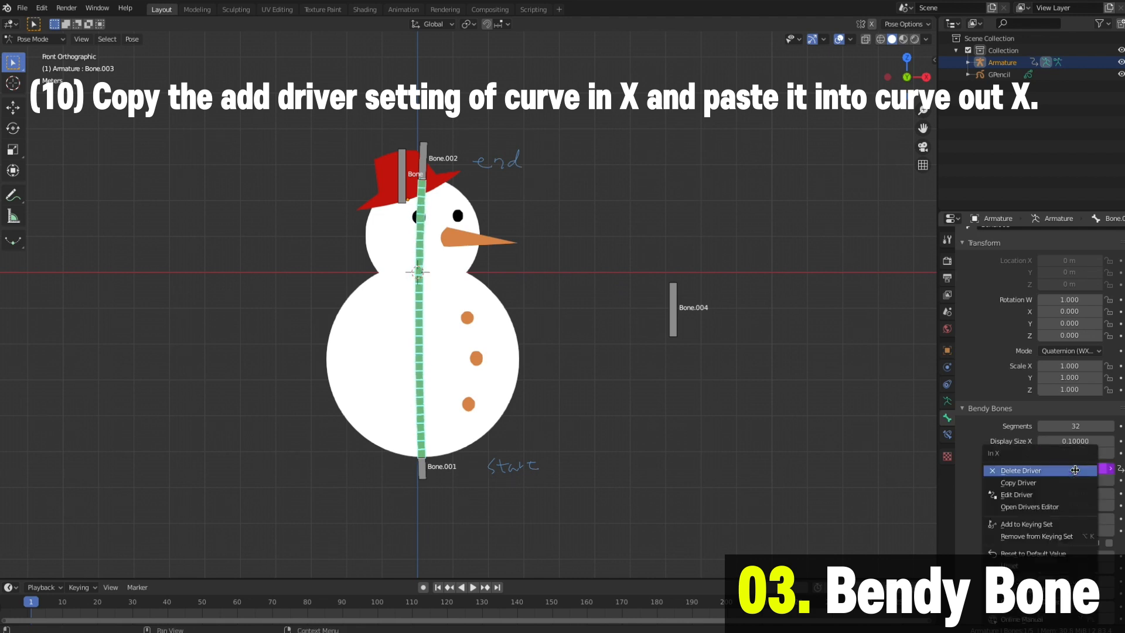
click(1055, 483)
right_click(1073, 495)
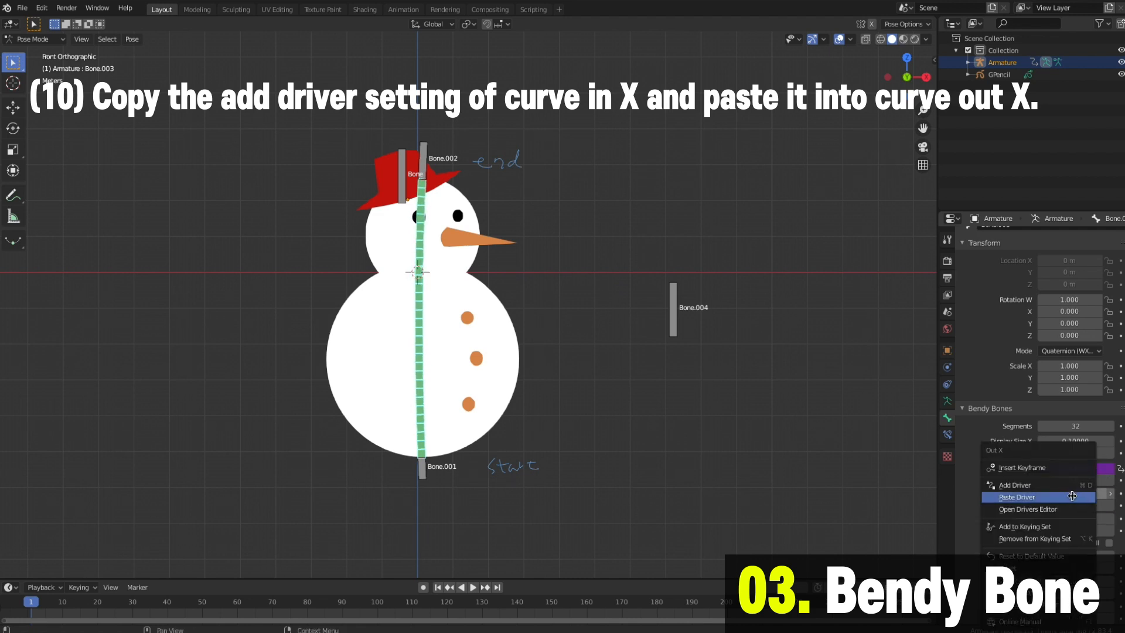
click(1064, 497)
- Test-move control bone Bone.004 along X to check the body's bending, and cancel the move
click(680, 326)
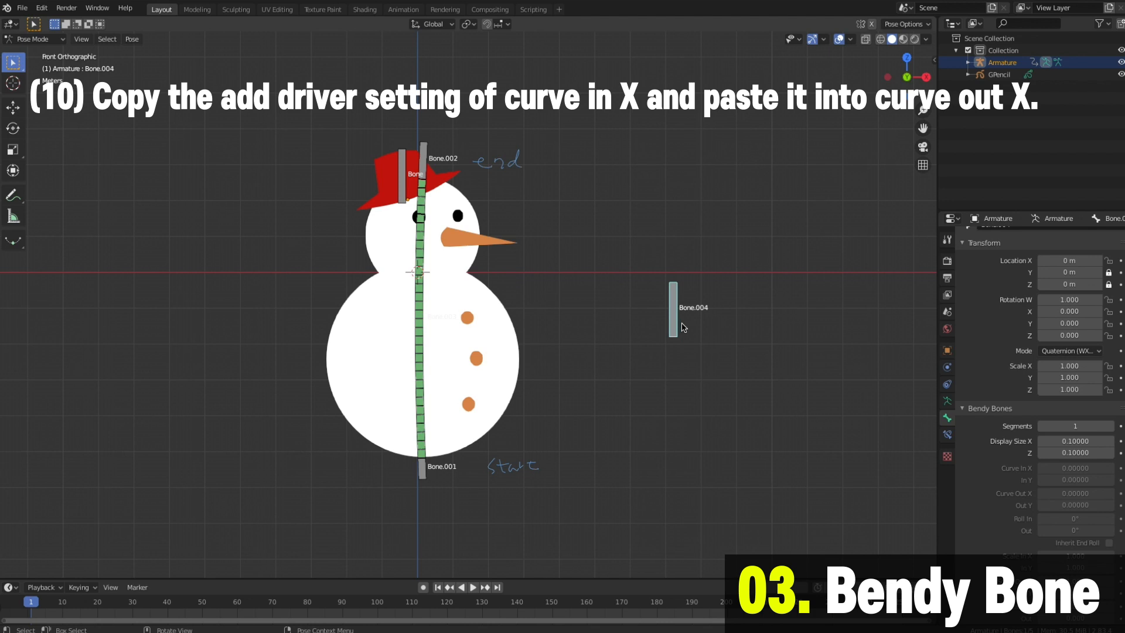
key(g)
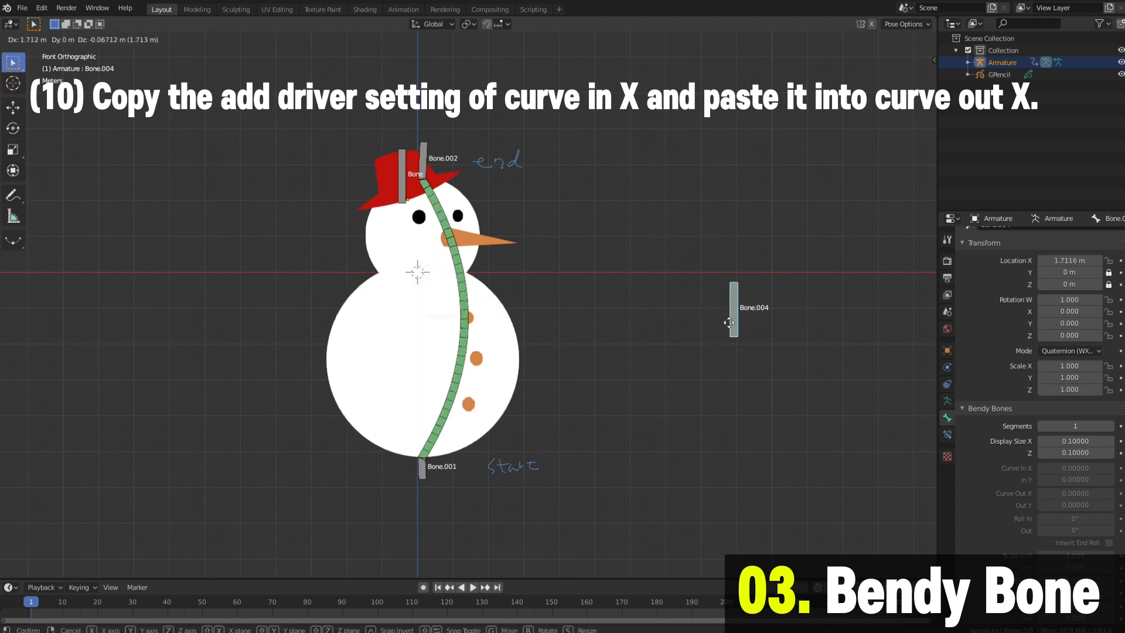
right_click(662, 328)
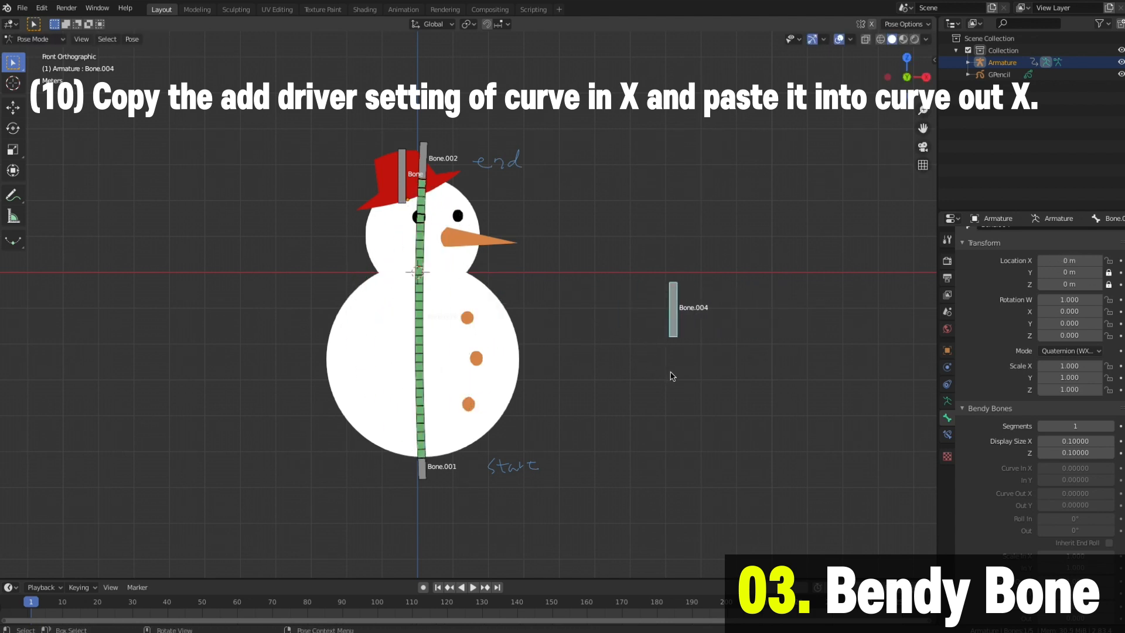
shift+middle_drag(662, 327, 555, 364)
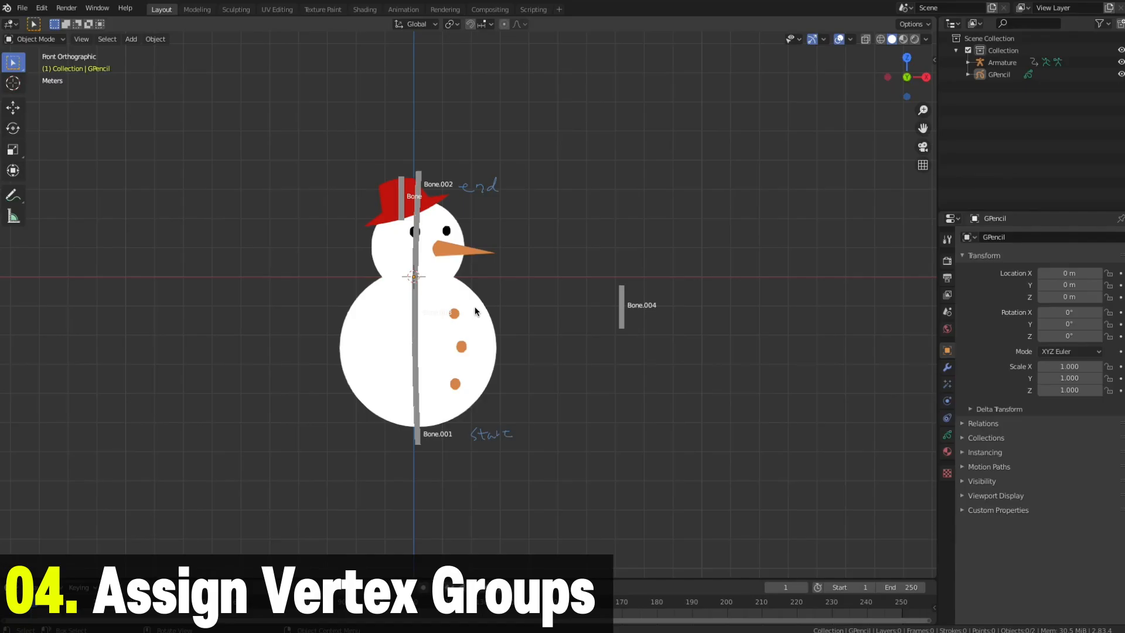
- Parent the Grease Pencil snowman to the armature using Armature Deform With Empty Groups, and clear the selection
click(430, 187)
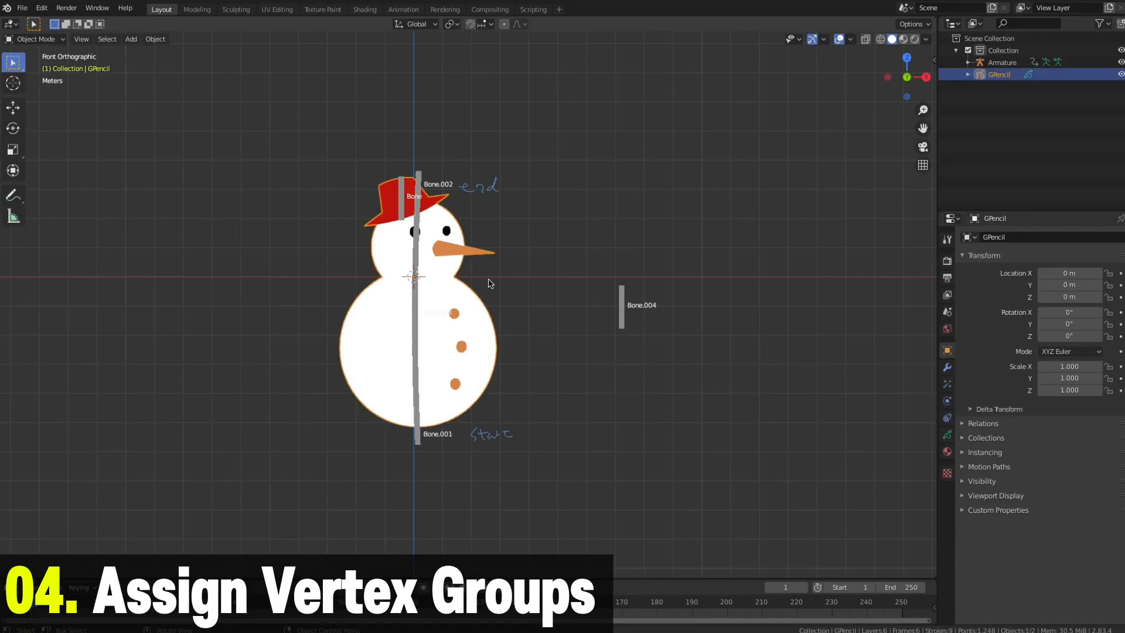
shift+click(421, 180)
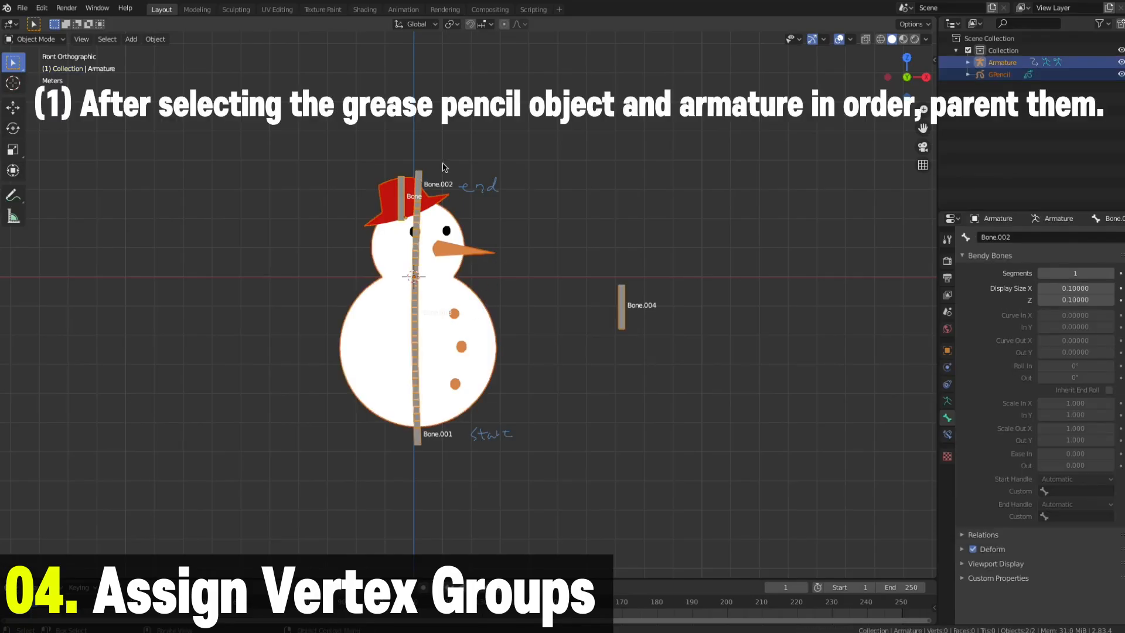
key(ctrl+p)
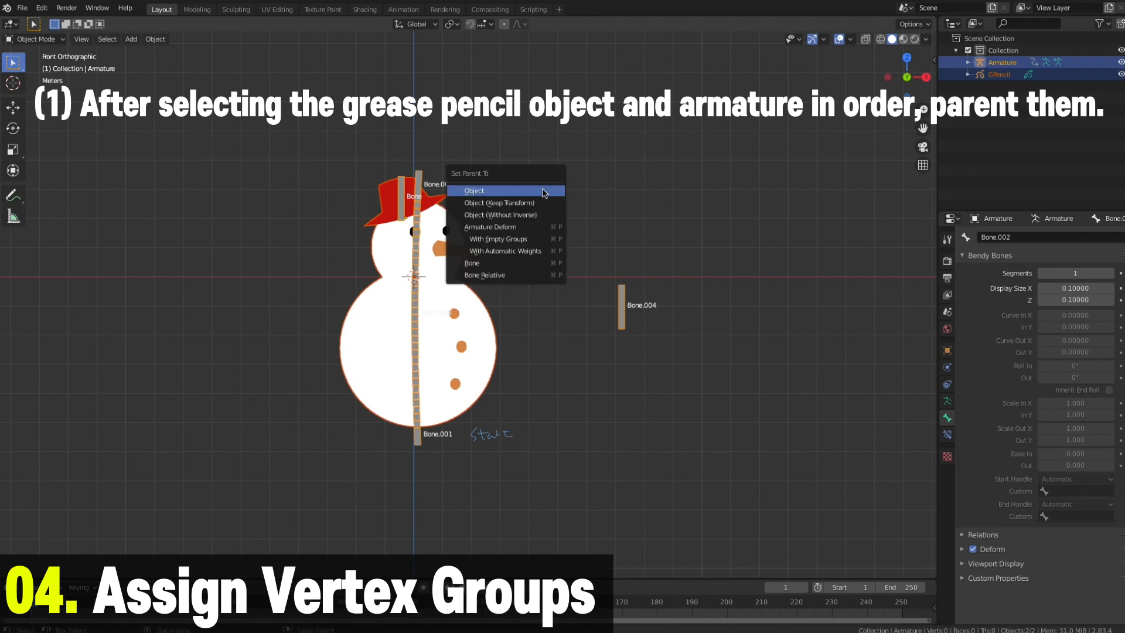
click(542, 240)
click(577, 236)
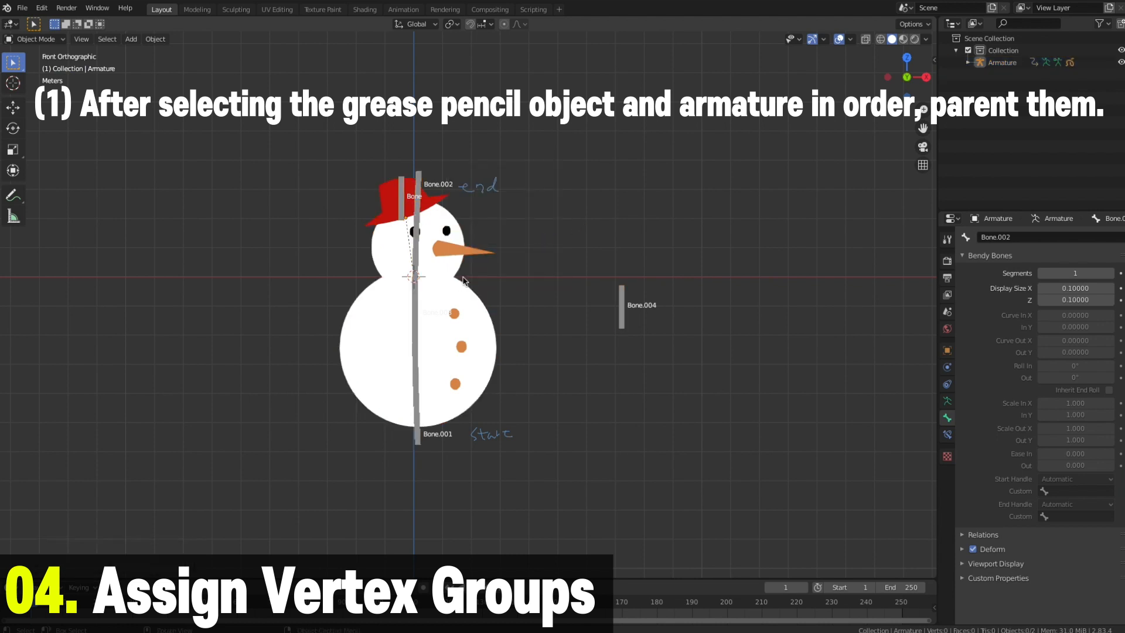
- Select the Grease Pencil snowman and display the vertex groups in its object data properties
click(459, 287)
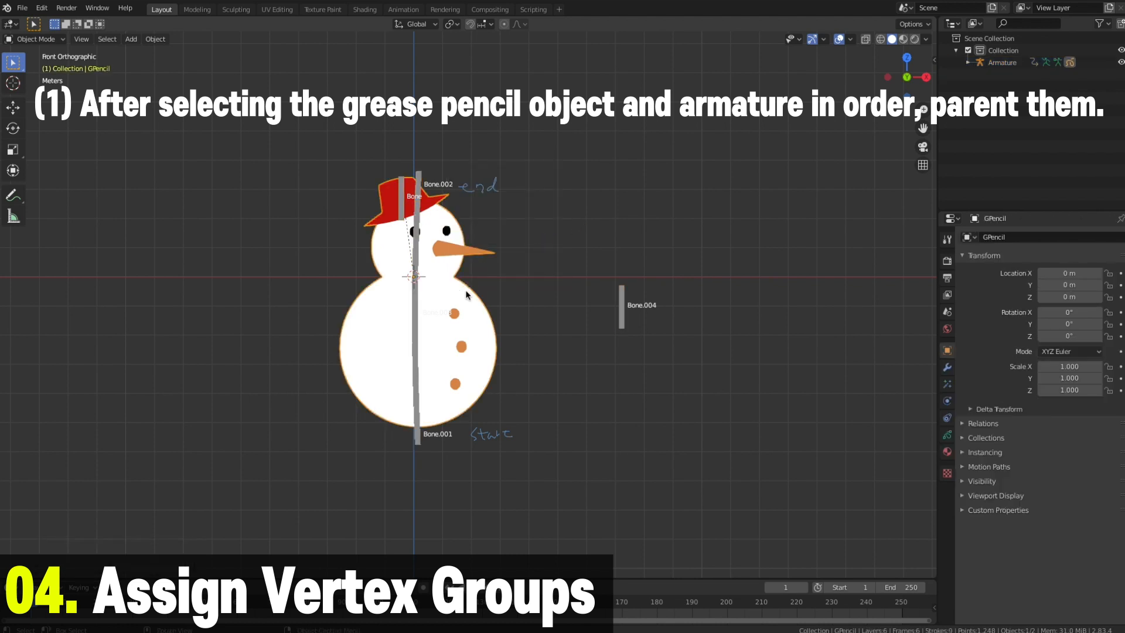
click(948, 434)
scroll(1000, 394, down, 3)
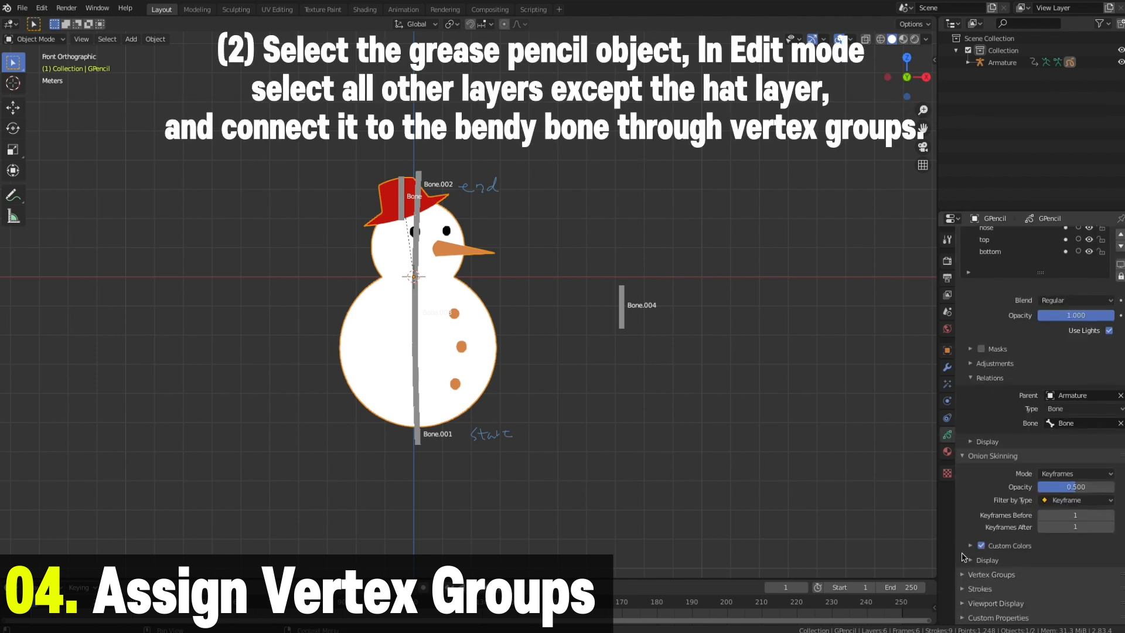
click(969, 576)
scroll(1018, 485, down, 4)
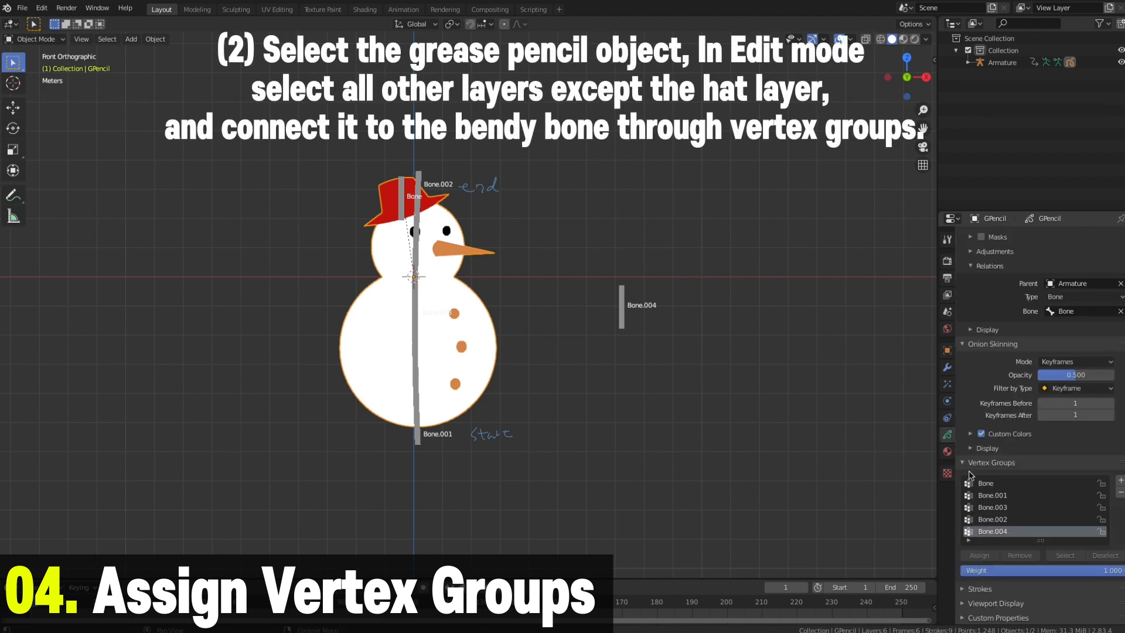
- Select the armature and turn on X-ray display so the bones can be seen through the snowman
click(533, 363)
click(416, 352)
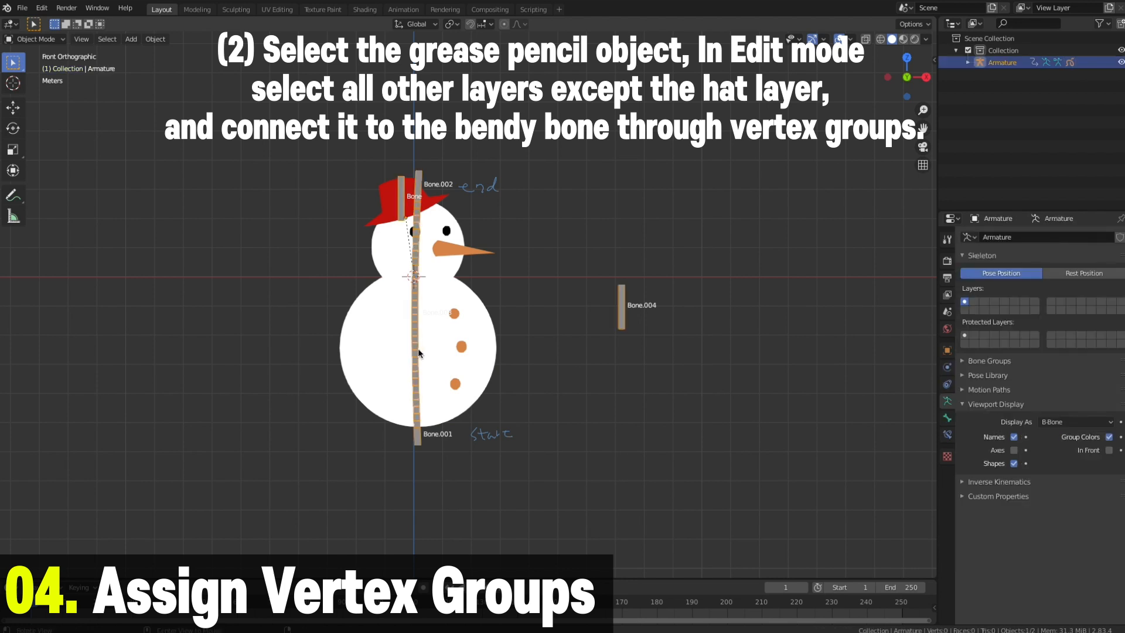
key(alt+z)
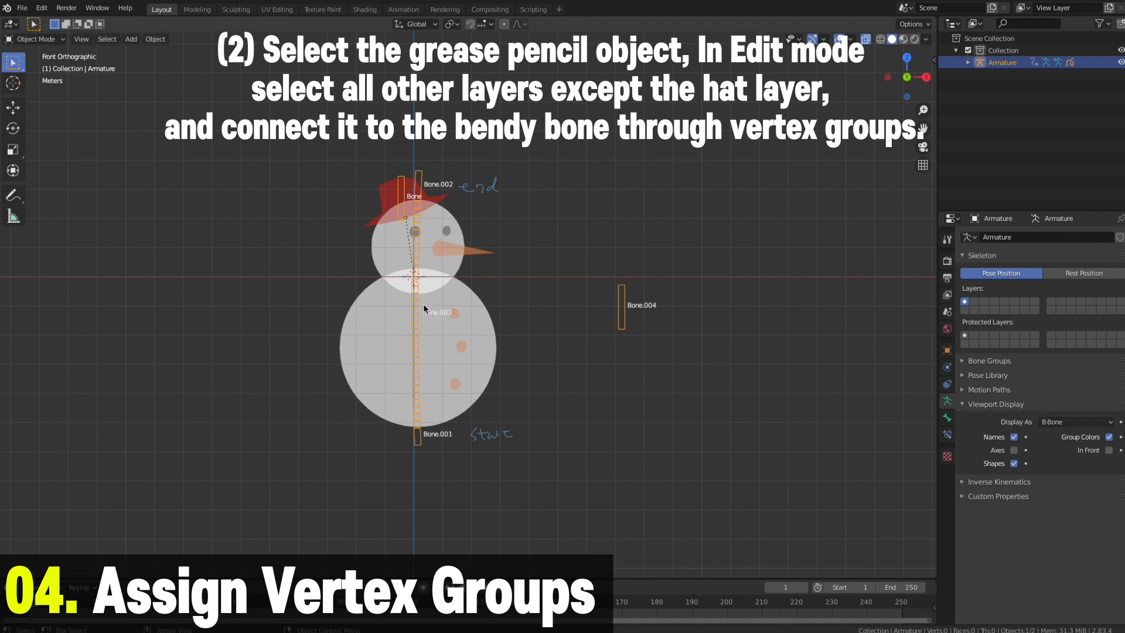
- Put the Grease Pencil snowman into Edit Mode, box-select the whole drawing and clear that selection
click(483, 360)
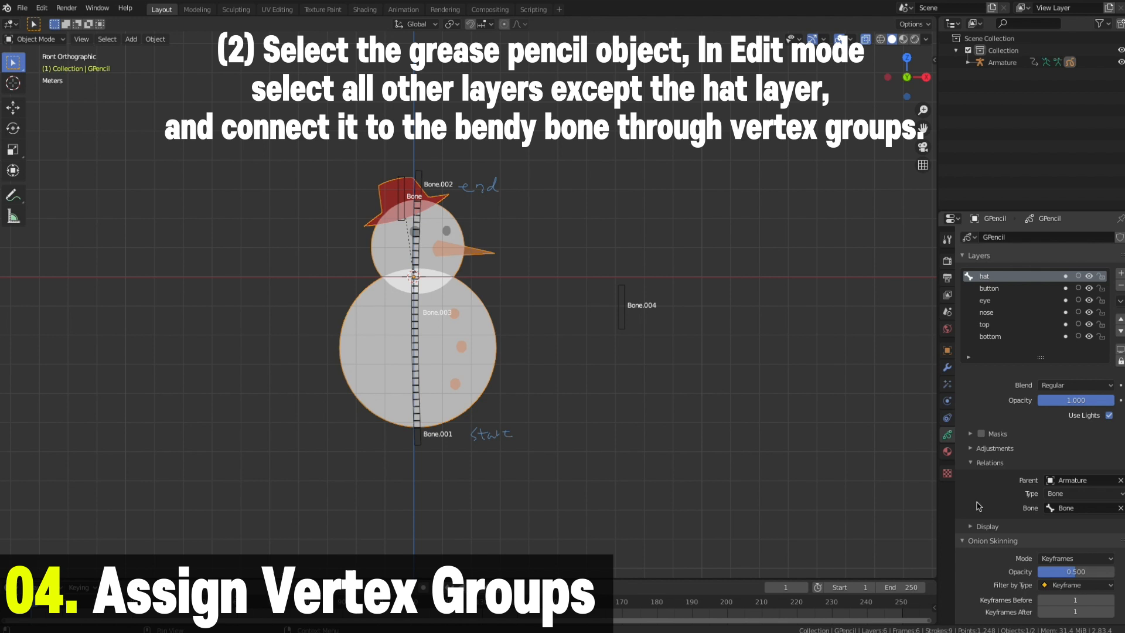
scroll(978, 505, down, 5)
scroll(977, 505, down, 4)
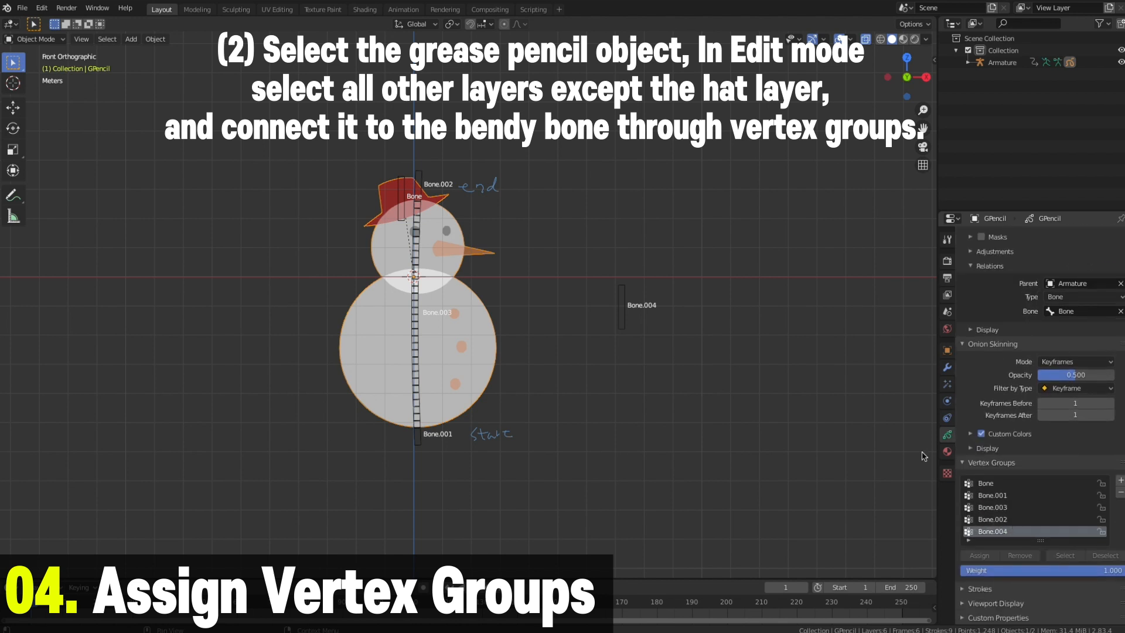
click(58, 39)
click(53, 65)
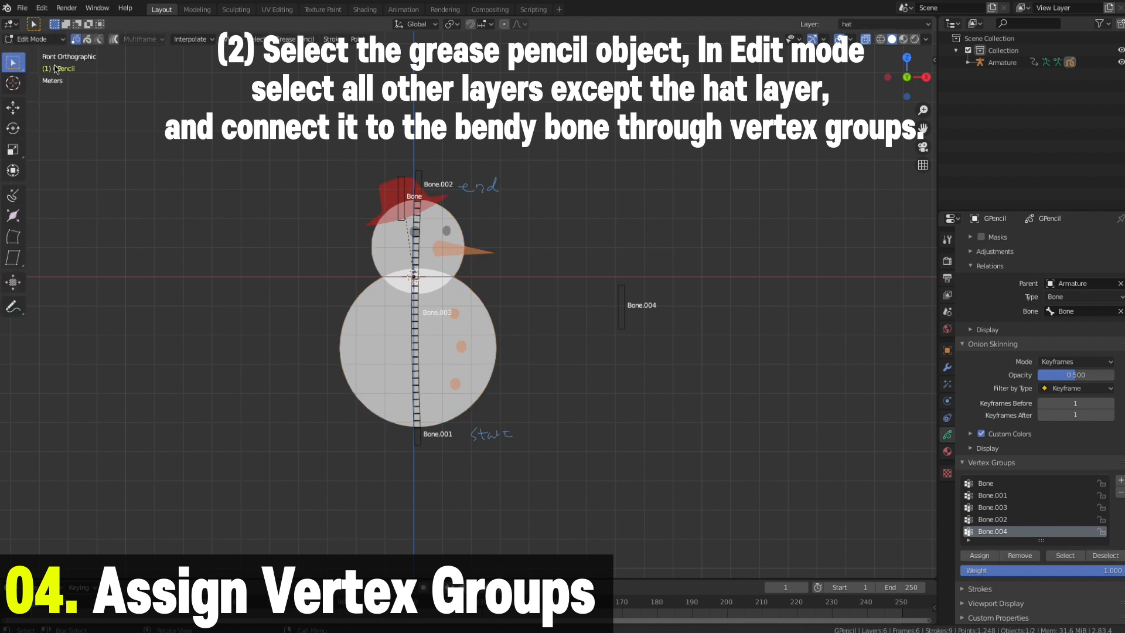
drag(303, 141, 672, 579)
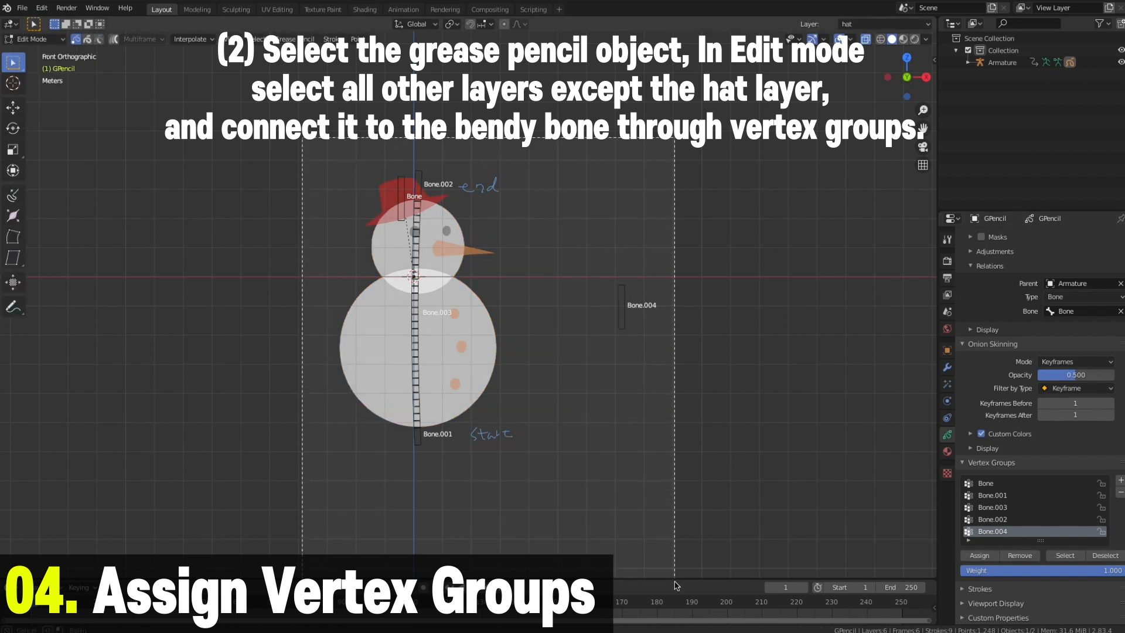
click(640, 264)
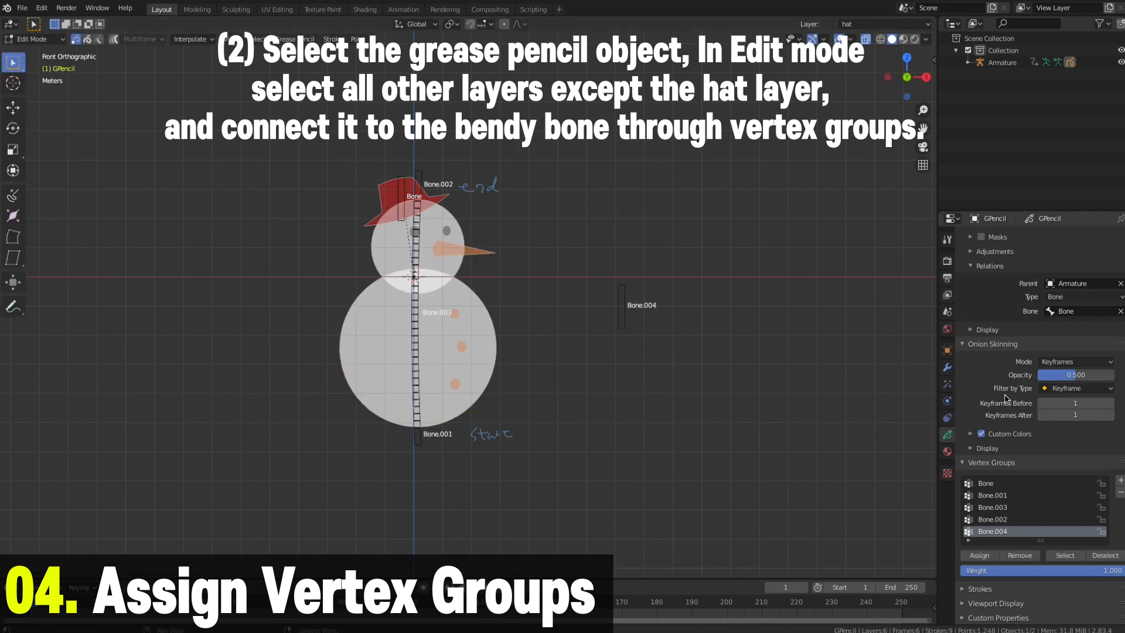
- Lock the hat layer and box-select the strokes of all the other snowman layers
scroll(1002, 397, up, 8)
click(1103, 277)
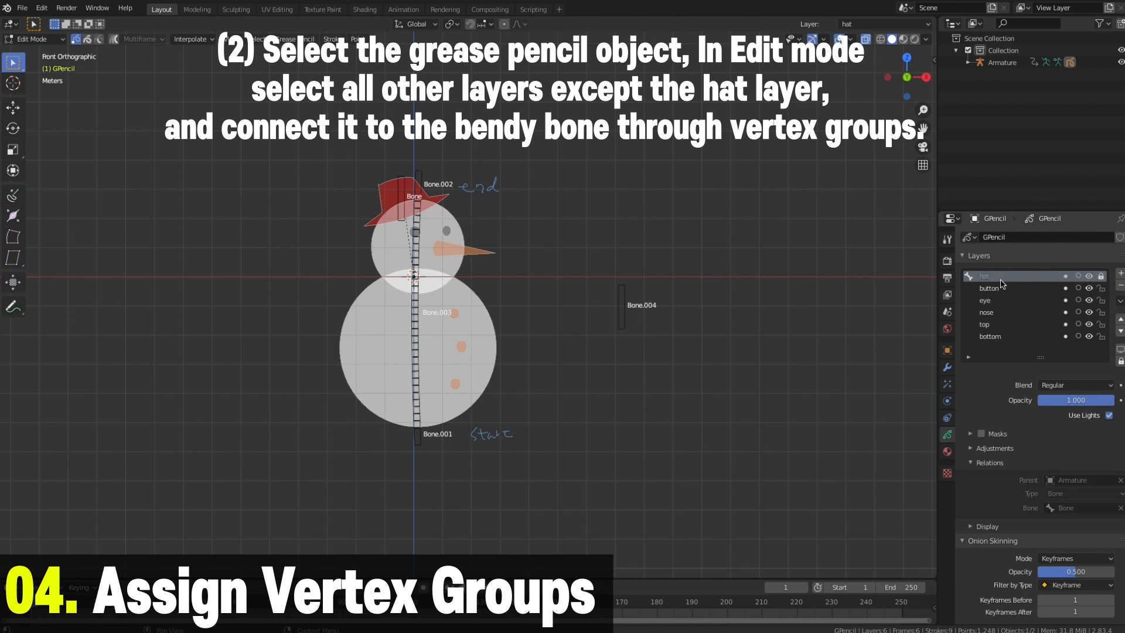
scroll(1004, 312, down, 8)
drag(263, 126, 648, 495)
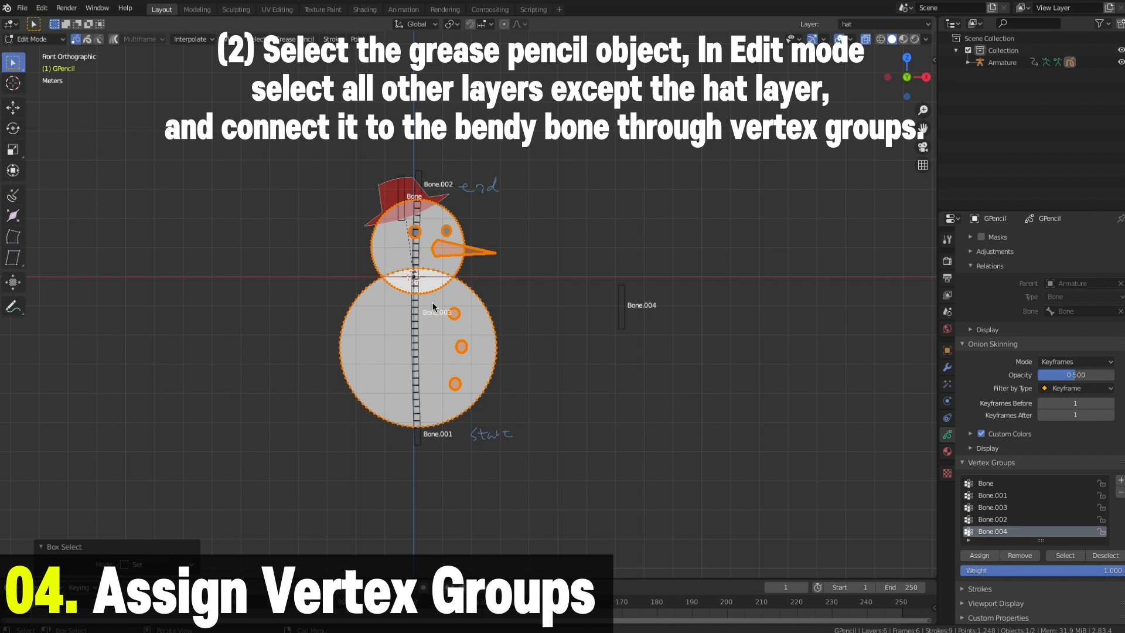
- Assign the selected strokes to the Bone.003 vertex group and return to Object Mode
click(1016, 509)
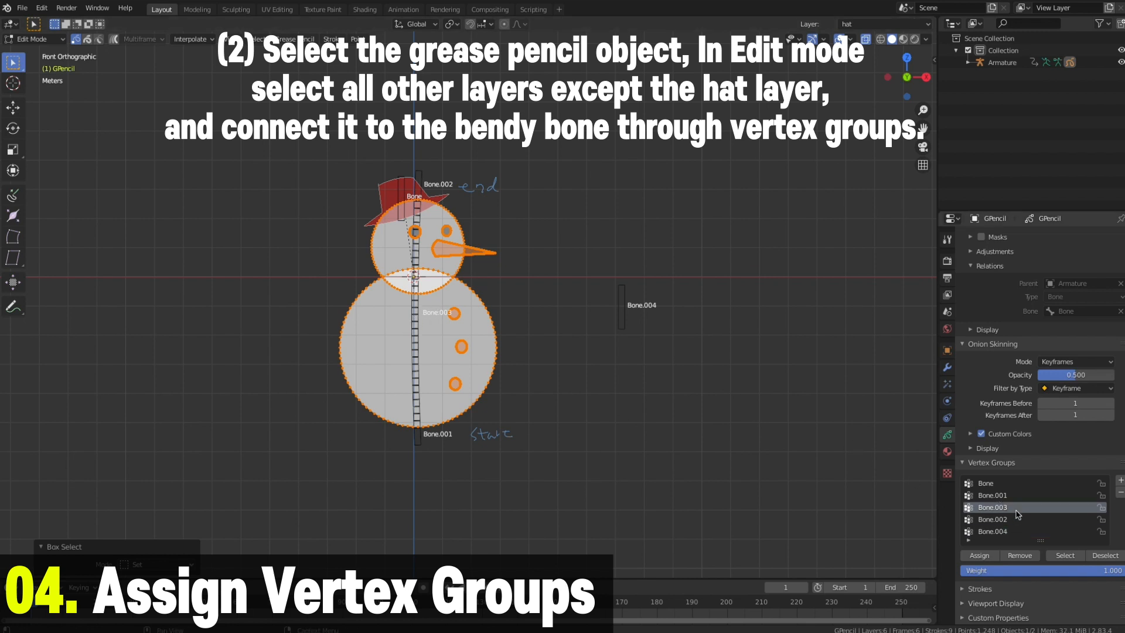
click(985, 556)
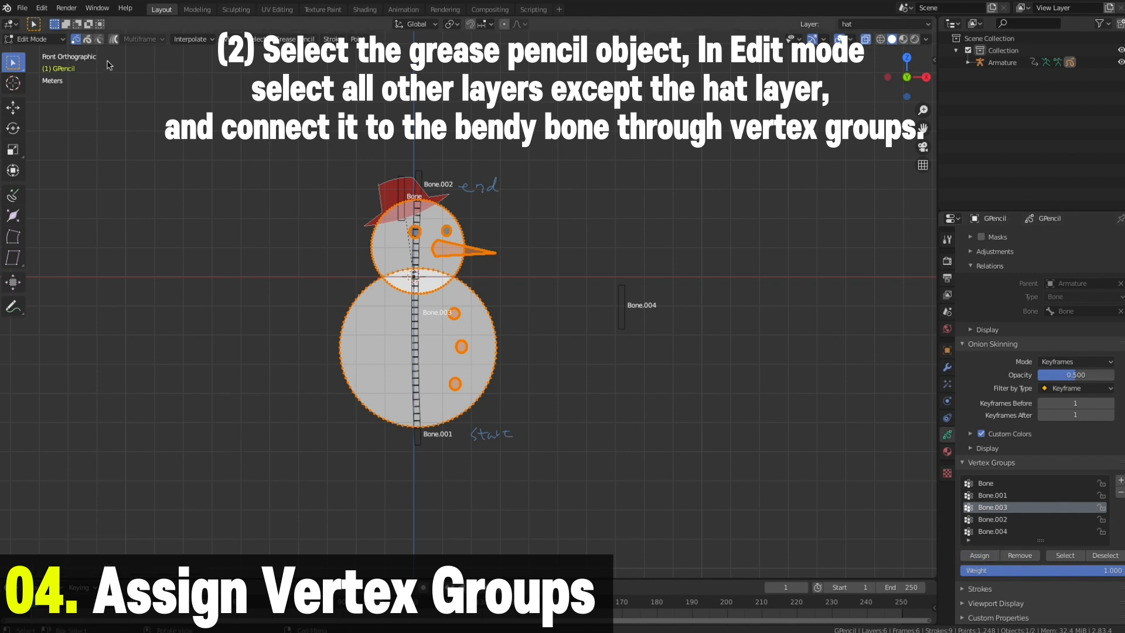
click(36, 39)
click(32, 48)
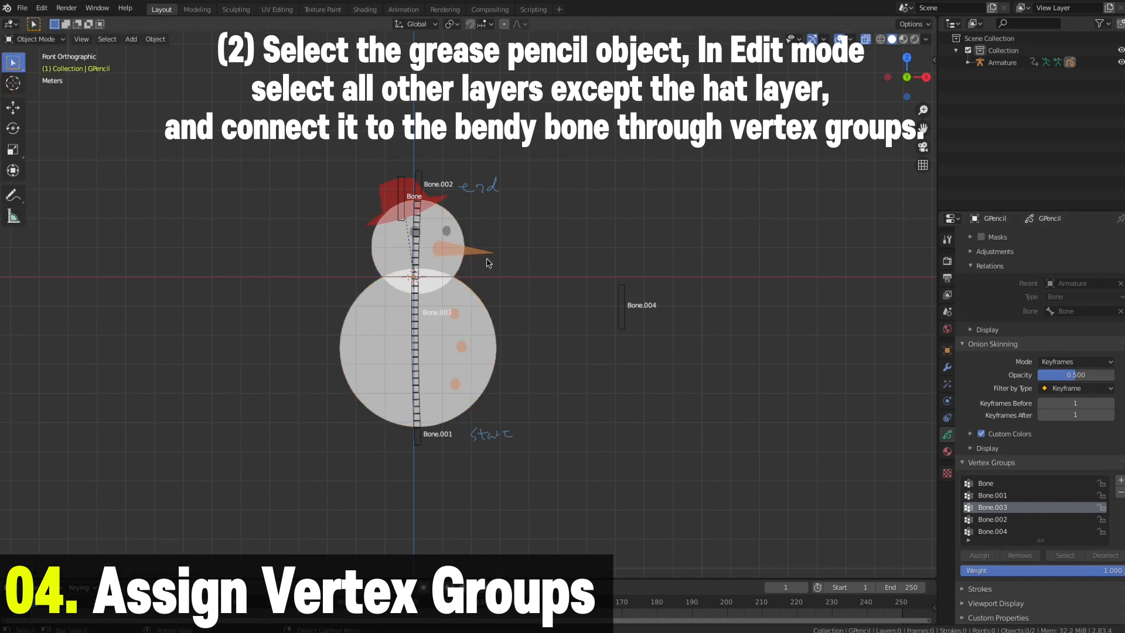
- Select the armature and switch it to Pose Mode
click(624, 317)
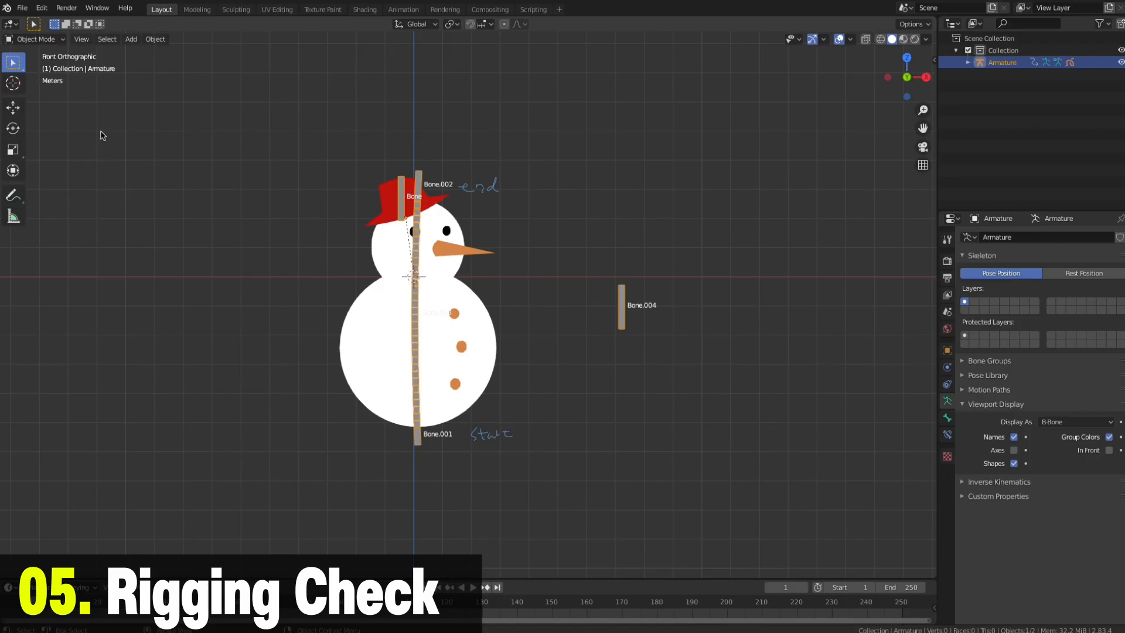
click(35, 39)
click(35, 80)
- Check the rigging by trial-moving the hat bone and Bone.002, cancelling each move
click(401, 201)
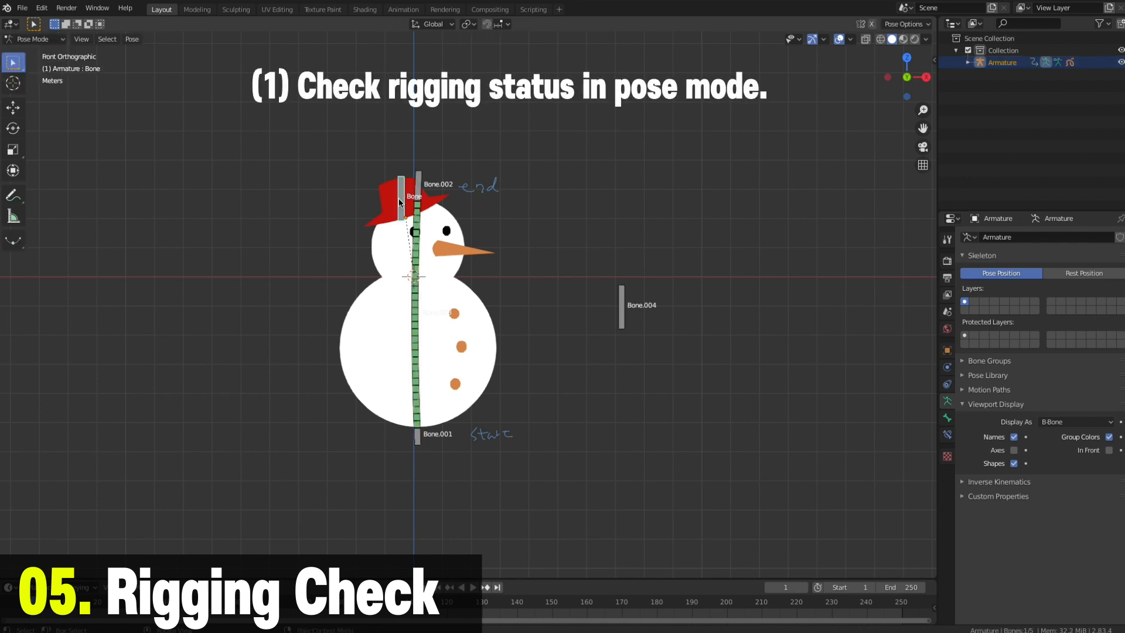
key(g)
right_click(424, 193)
click(420, 185)
key(g)
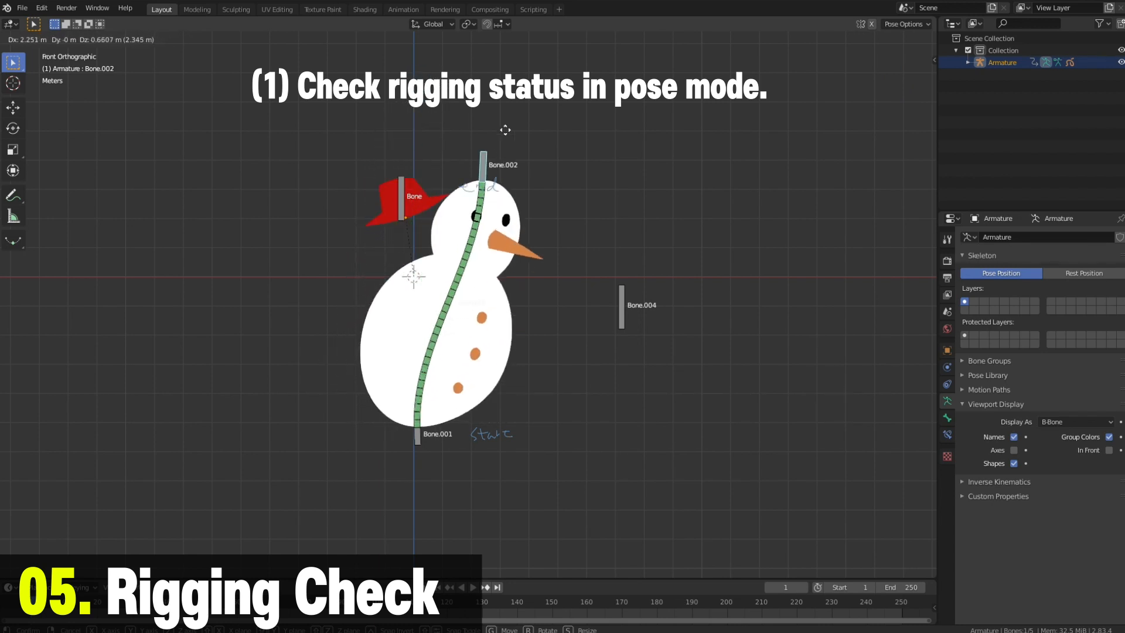
right_click(455, 167)
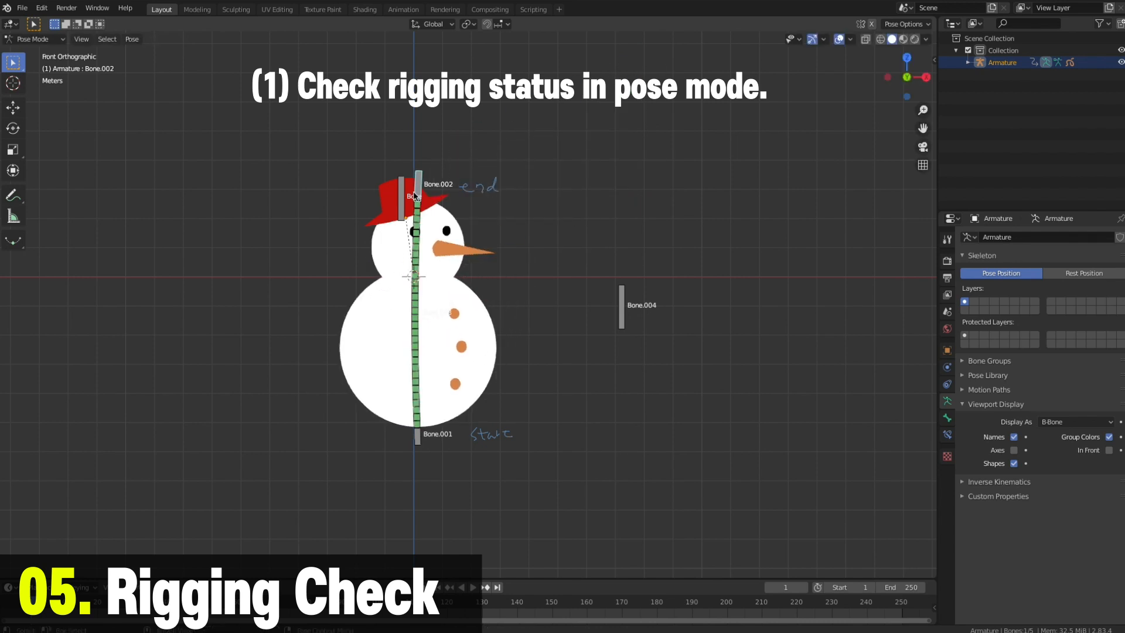
- Try stretching the snowman by moving Bone.002 up about 2.75 m, trial-move Bone.004 sideways, and undo the changes
key(g)
key(z)
click(462, 143)
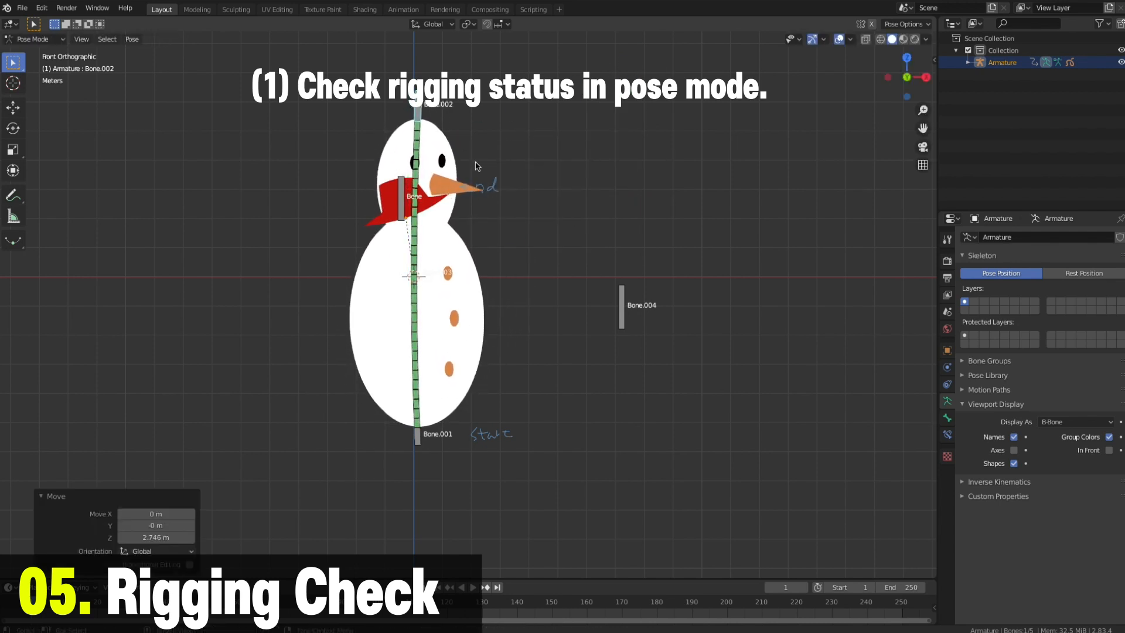
click(622, 317)
key(g)
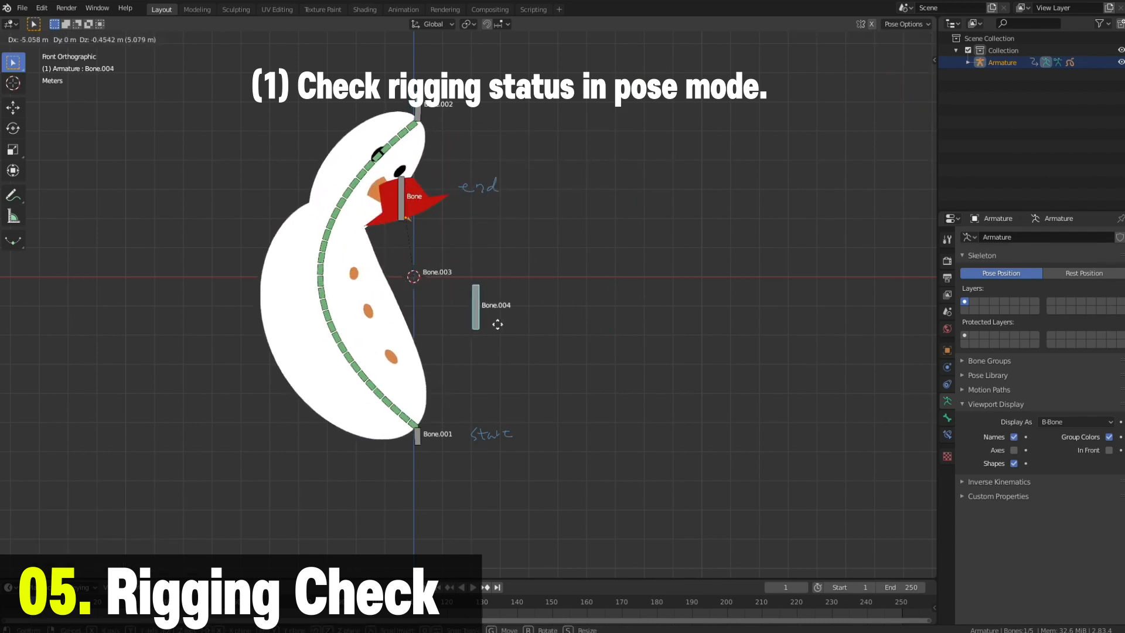
right_click(642, 312)
key(ctrl+z)
key(ctrl+z)
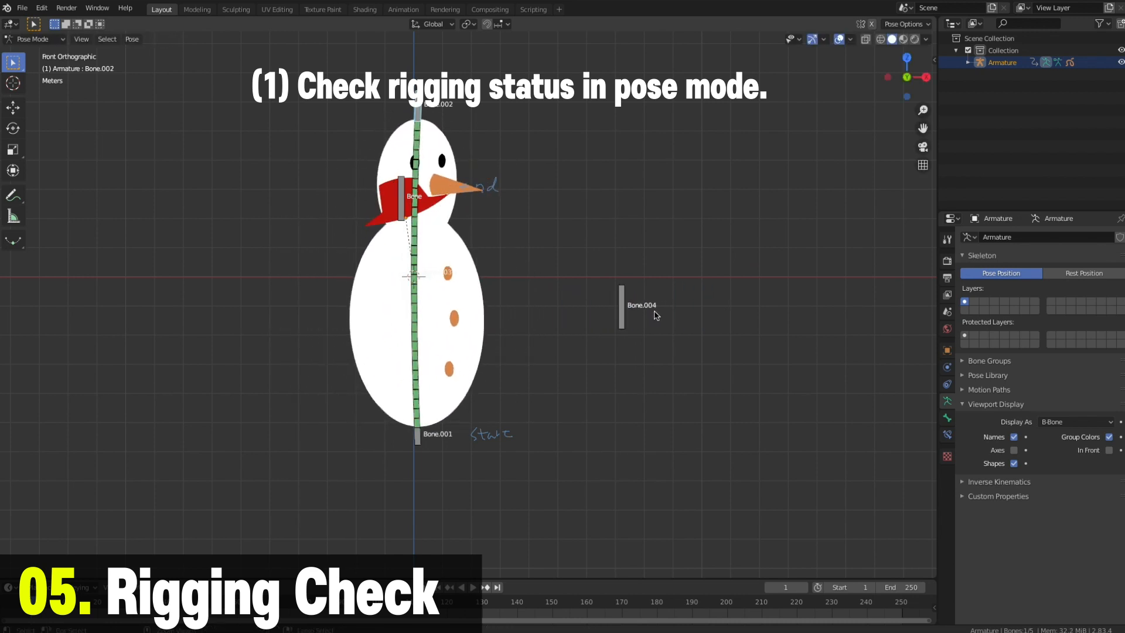
click(624, 232)
- Test whether the hat follows the head by trial-moving Bone.002 and the hat bone again, restoring both
click(419, 190)
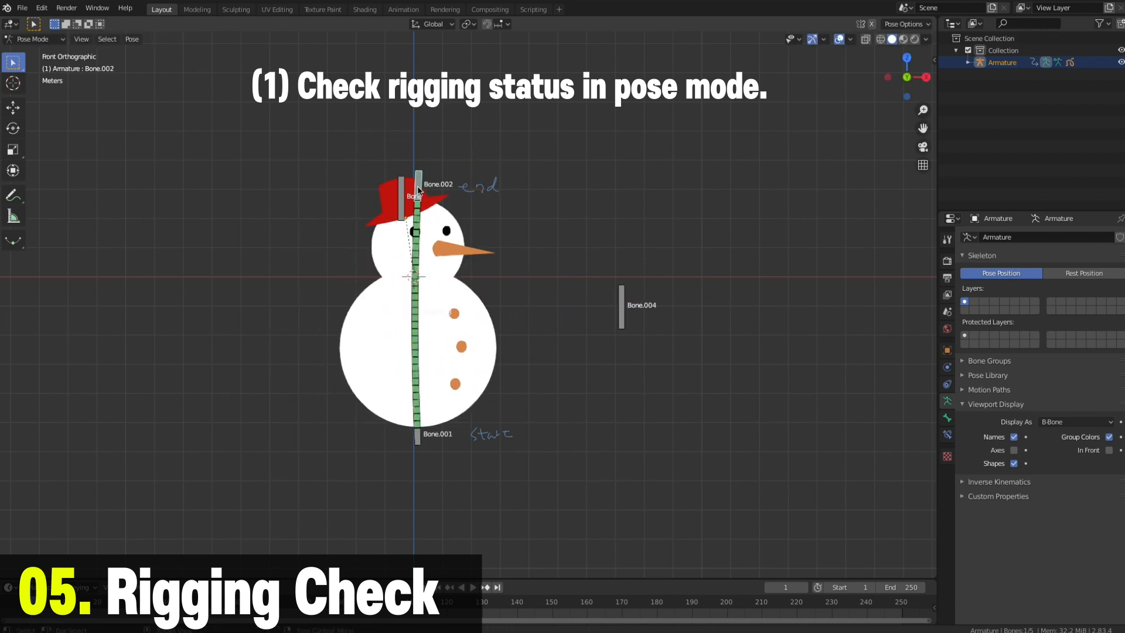
key(g)
right_click(492, 163)
click(460, 176)
click(408, 199)
key(g)
right_click(387, 99)
click(495, 179)
- Add a Copy Location constraint to the hat bone, targeting Bone.002 of the Armature
click(402, 206)
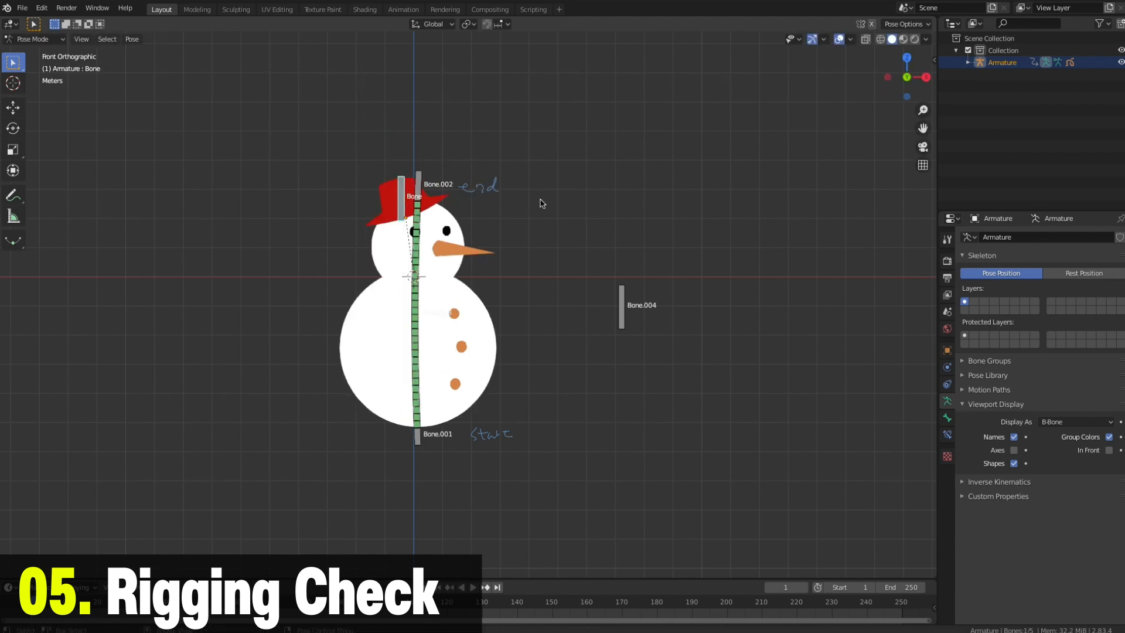
click(948, 434)
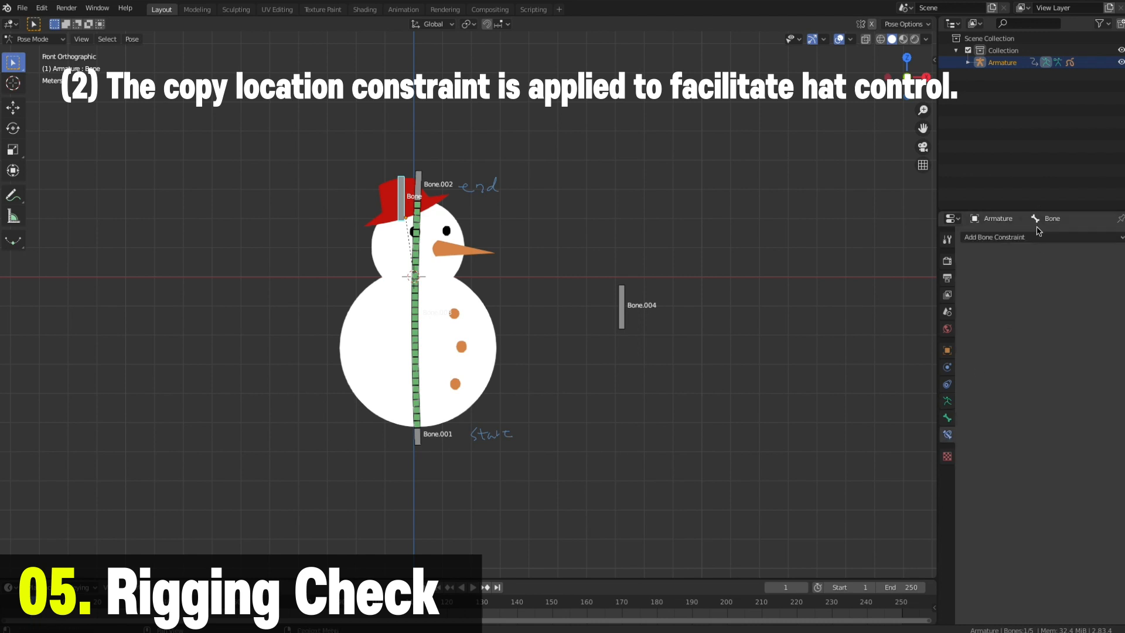
click(1043, 237)
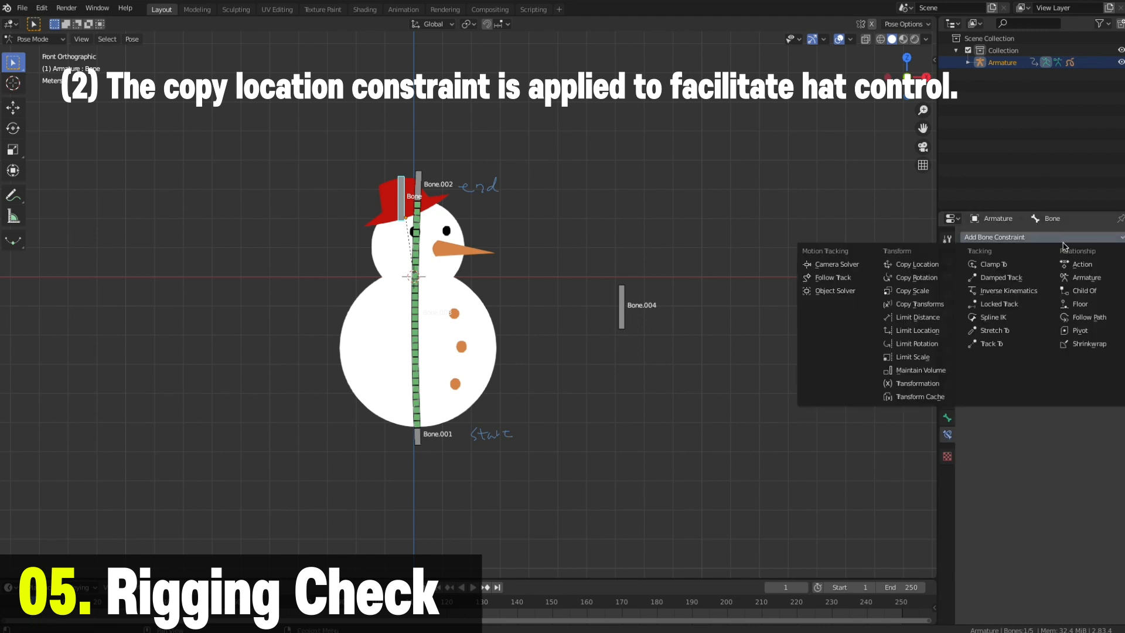
click(929, 265)
click(1062, 278)
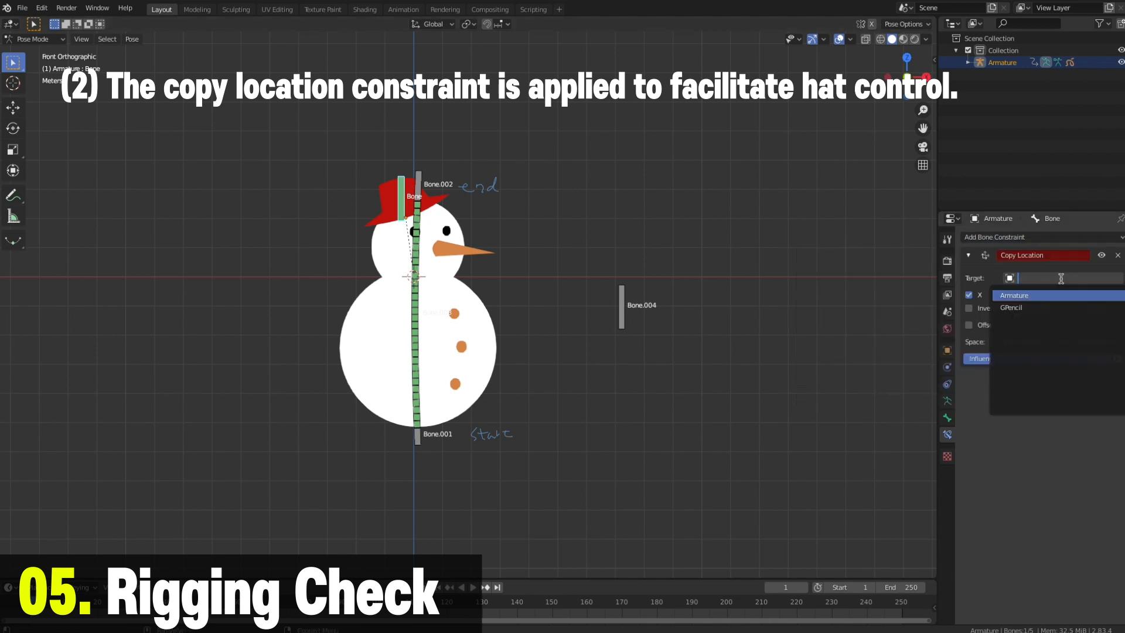
click(1058, 301)
click(1058, 295)
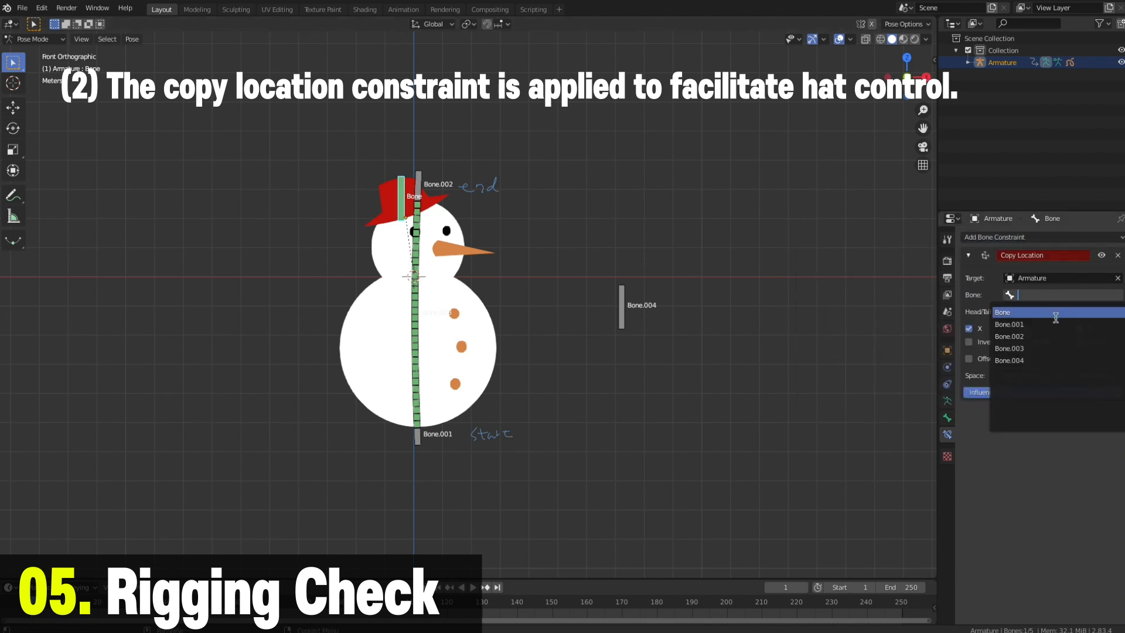
click(1059, 337)
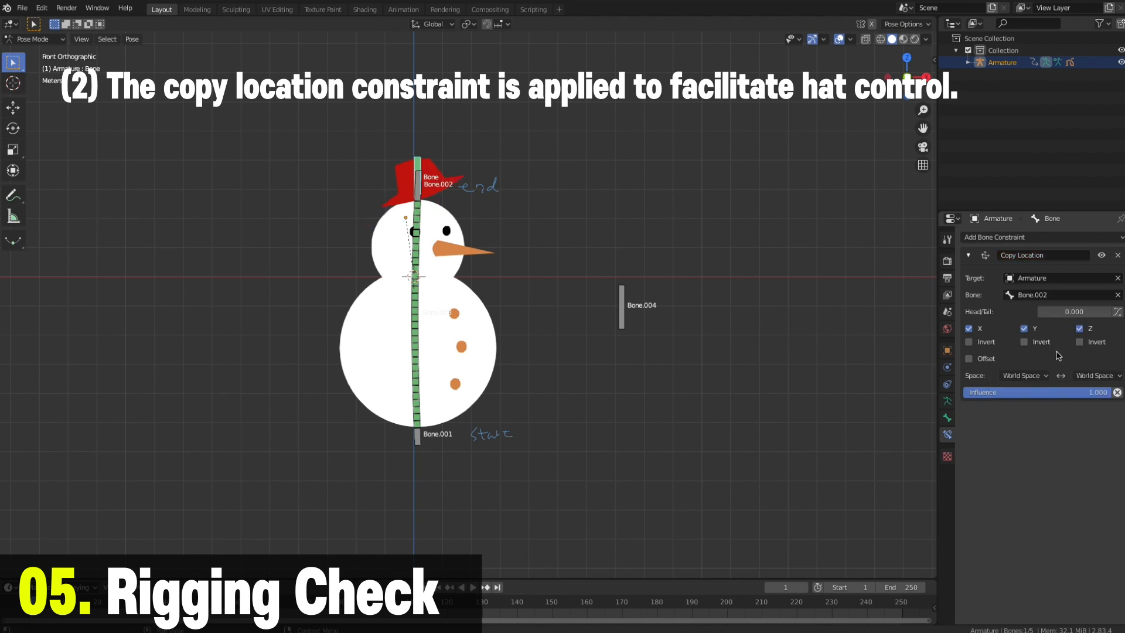
- Enable Offset on the hat bone's Copy Location constraint and set both its target and owner spaces to Local Space
click(969, 360)
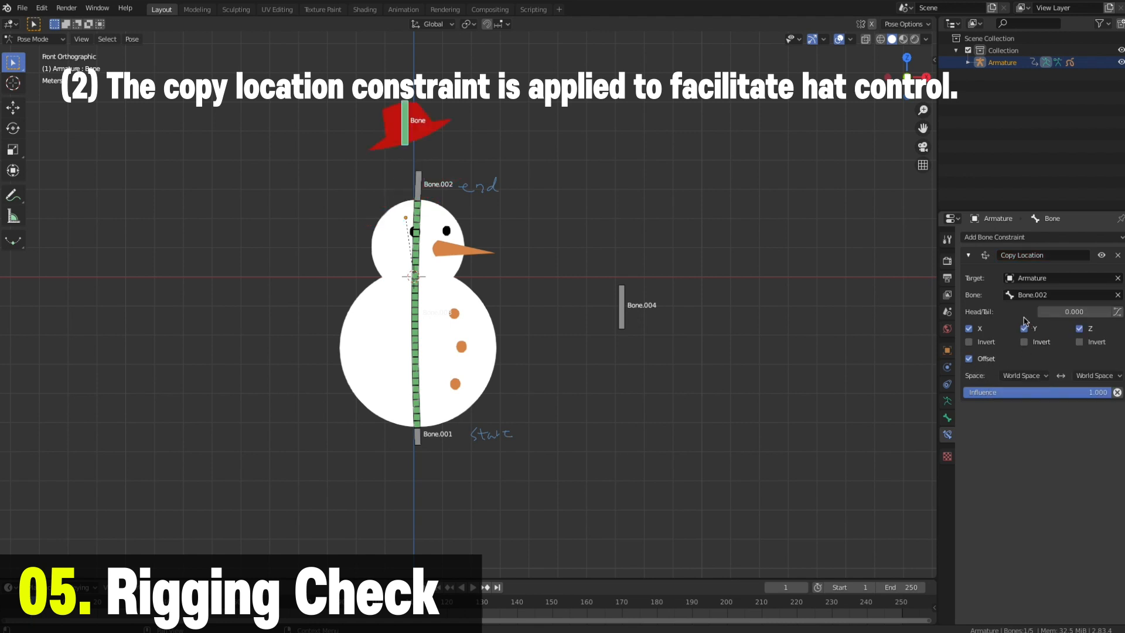
click(1040, 380)
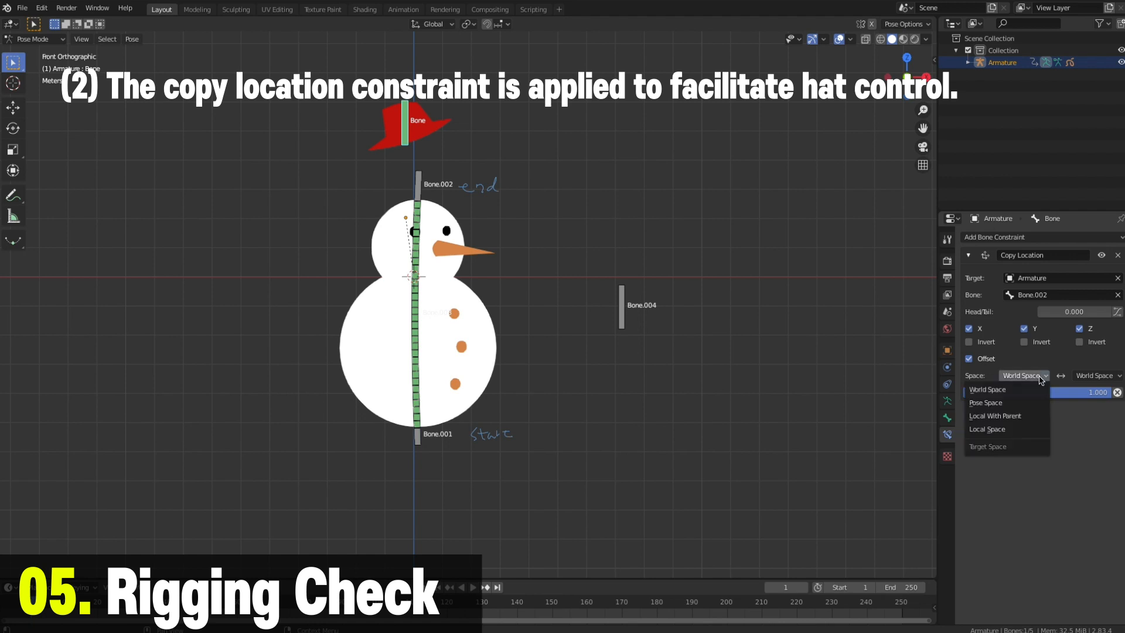
click(1026, 430)
click(1111, 380)
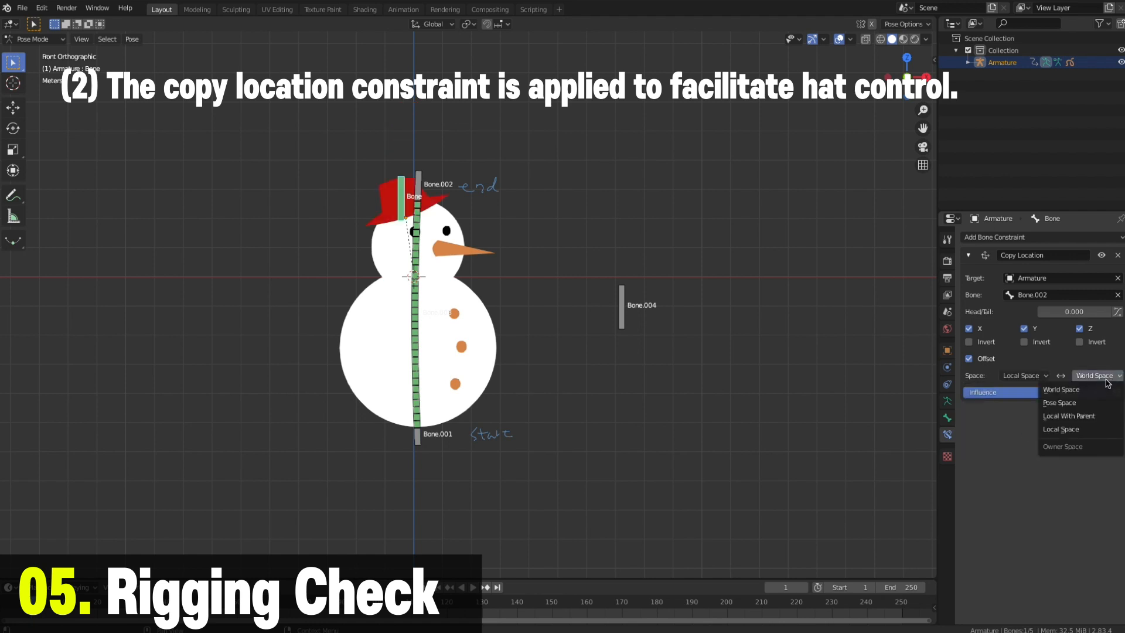
click(1062, 429)
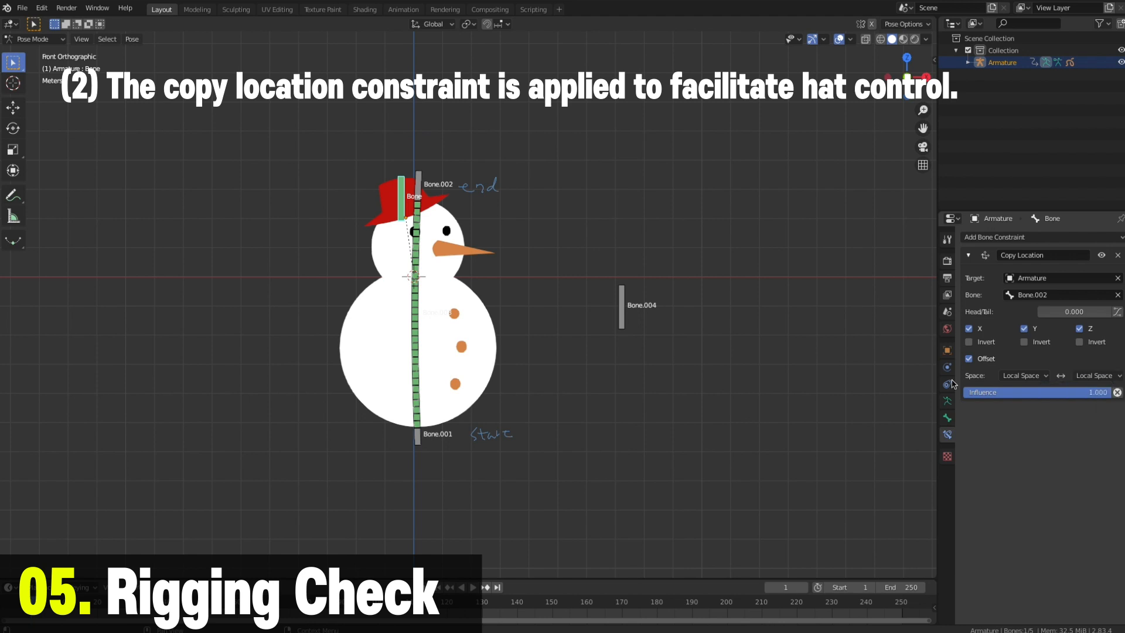
- Test the hat constraint by stretching and squashing the snowman with Bone.002, returning it to its original position
click(419, 189)
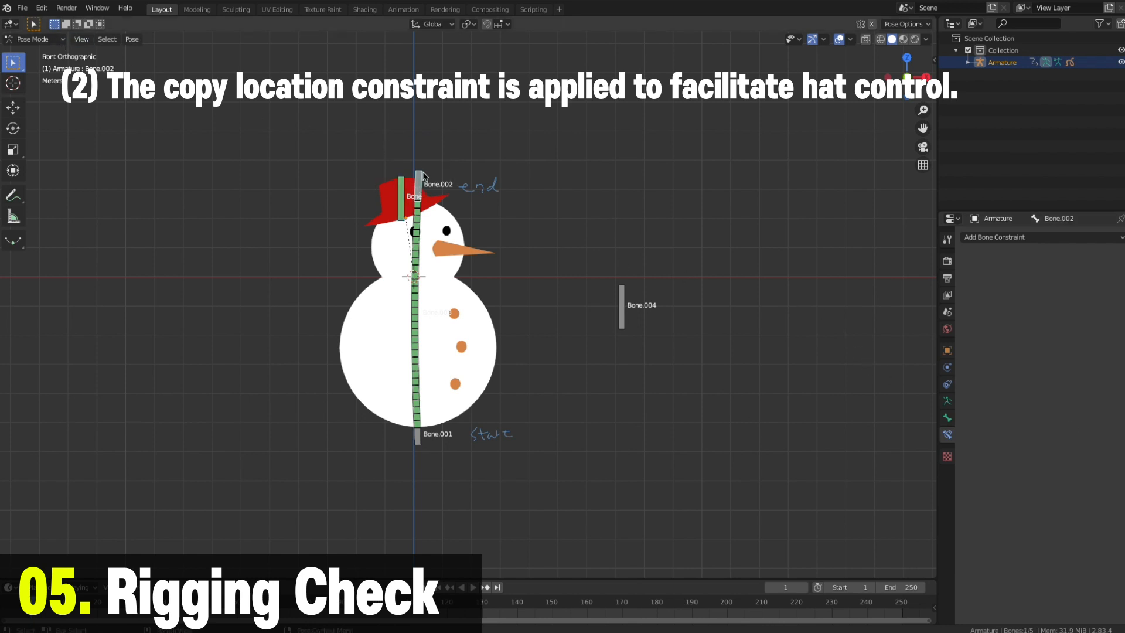
key(g)
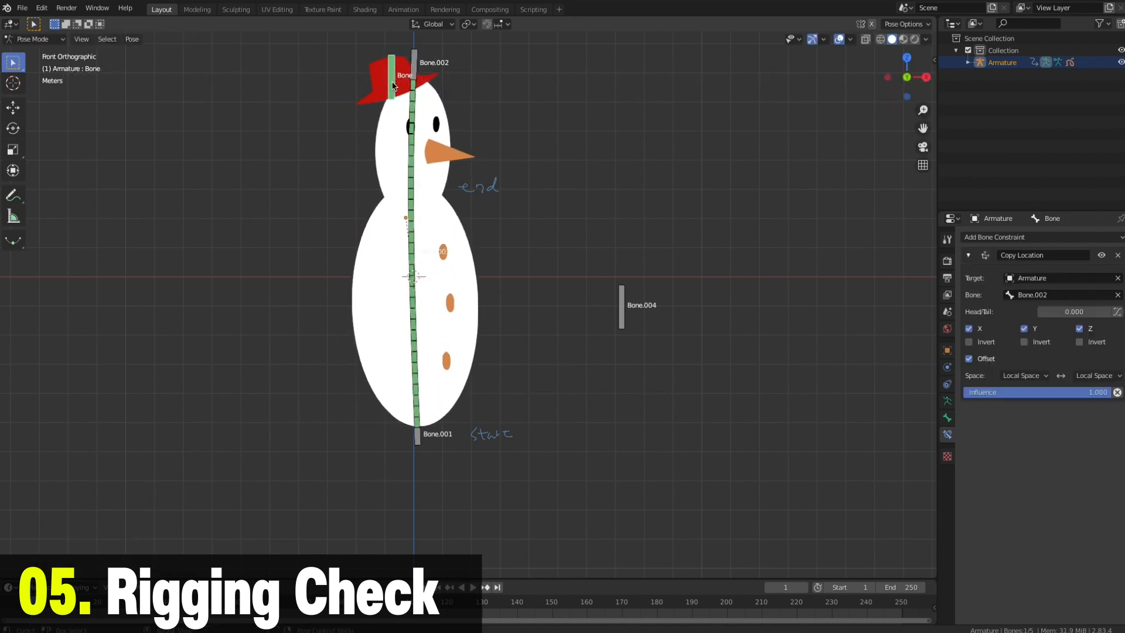
click(415, 67)
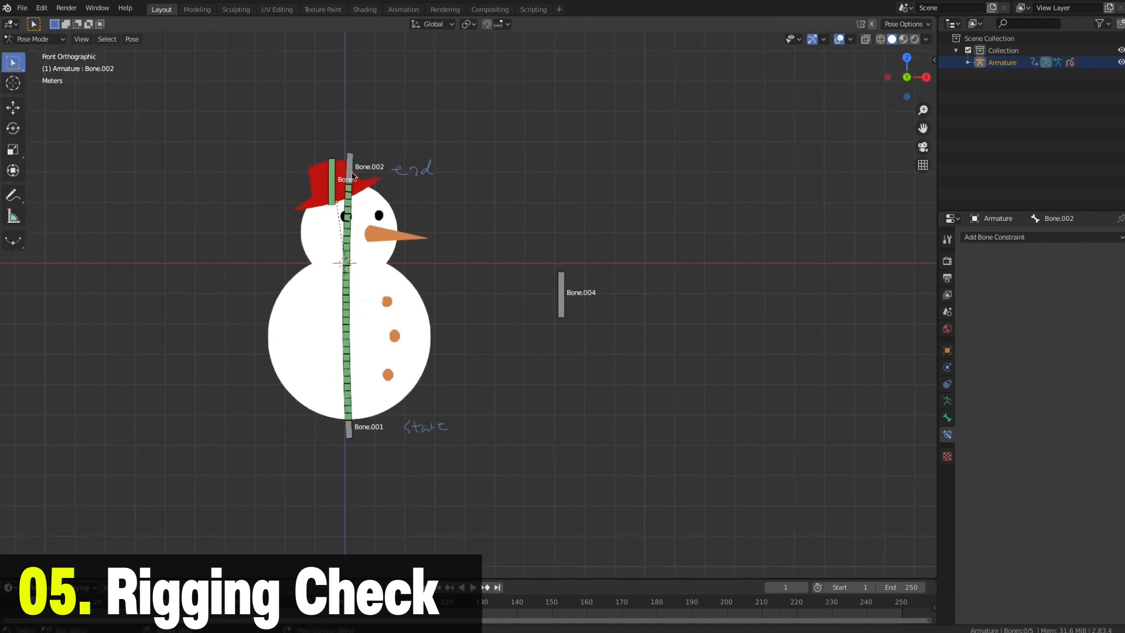
click(352, 170)
key(g)
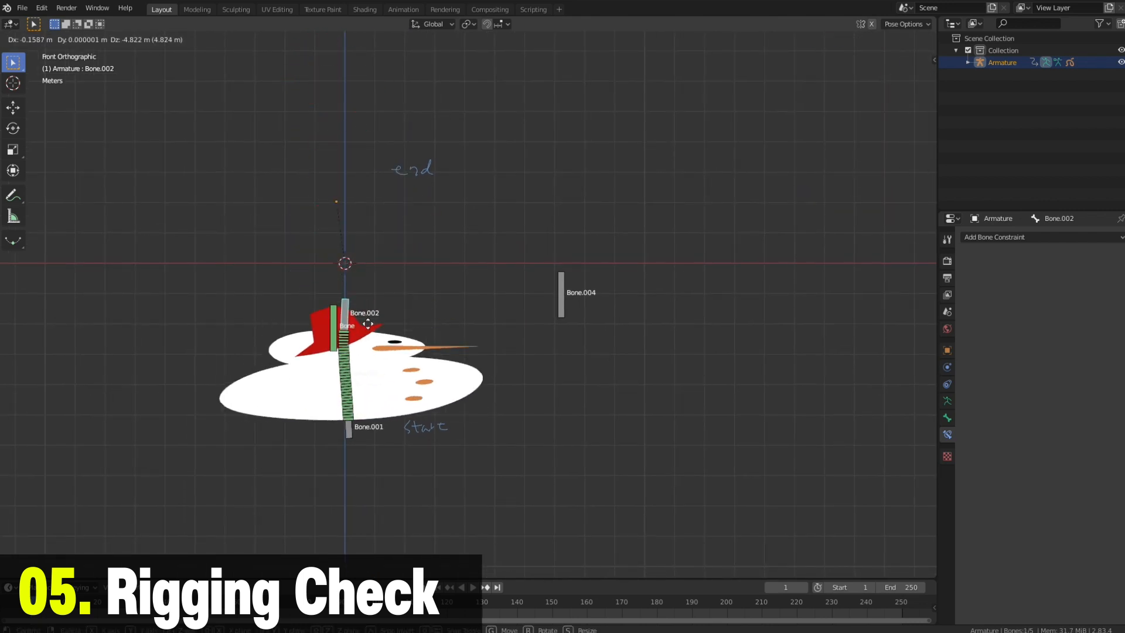
click(372, 174)
- Trial-move the control bone Bone.004 to check the body's bend, cancelling the move
key(Home)
click(596, 293)
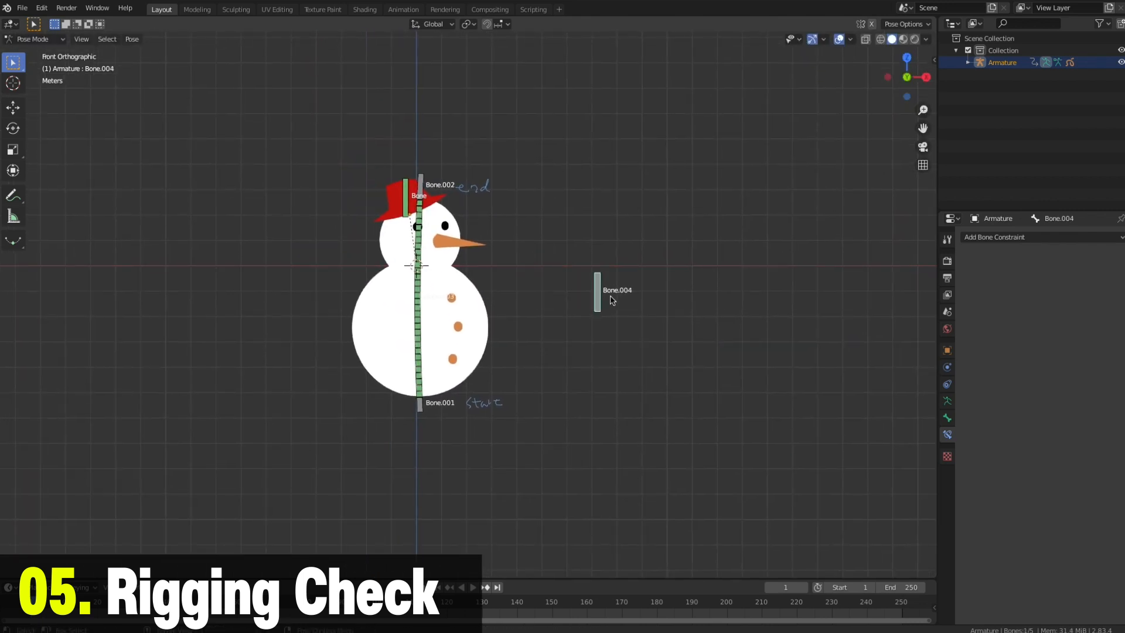
key(g)
right_click(600, 314)
click(651, 325)
ctrl+middle_drag(660, 319, 650, 333)
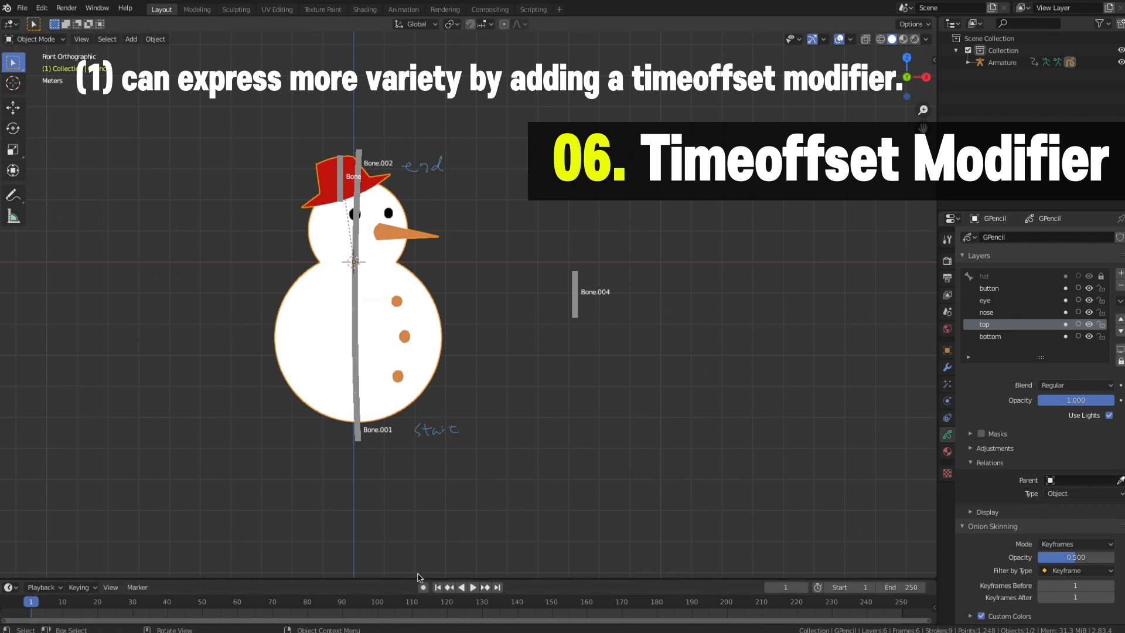
- Enlarge the timeline area, change it to a Dope Sheet in Grease Pencil mode, and expand the Summary channel
drag(418, 577, 419, 579)
drag(415, 476, 415, 473)
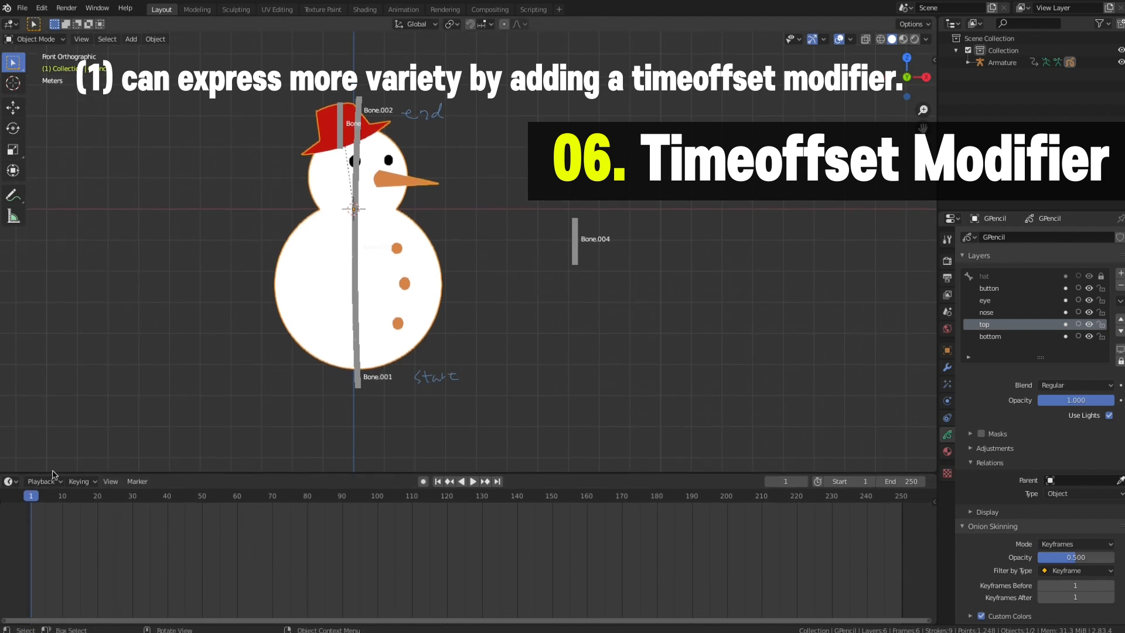
click(11, 481)
click(139, 530)
click(66, 482)
click(88, 532)
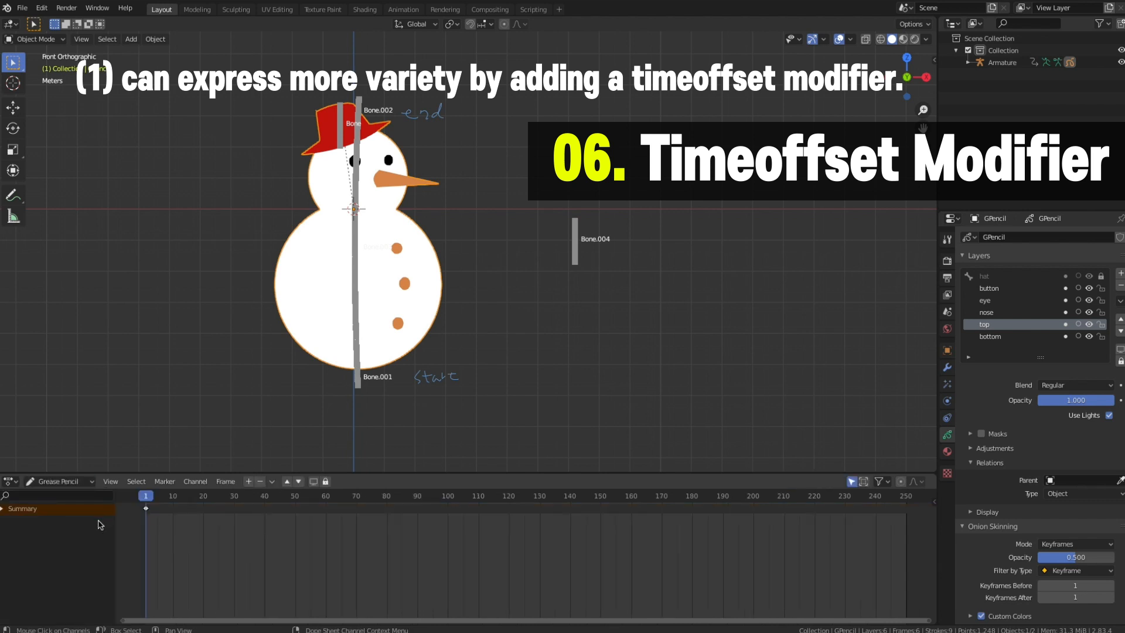
click(5, 510)
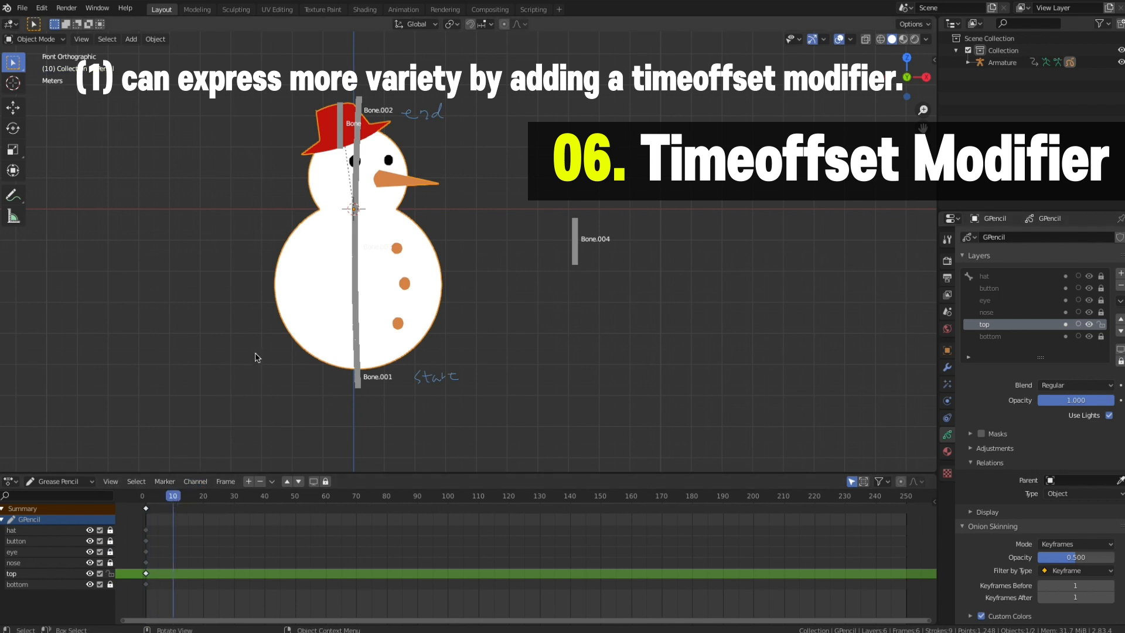
- Switch the snowman to Sculpt Mode and reshape the top layer's head into a rounded square at frame 10
click(60, 40)
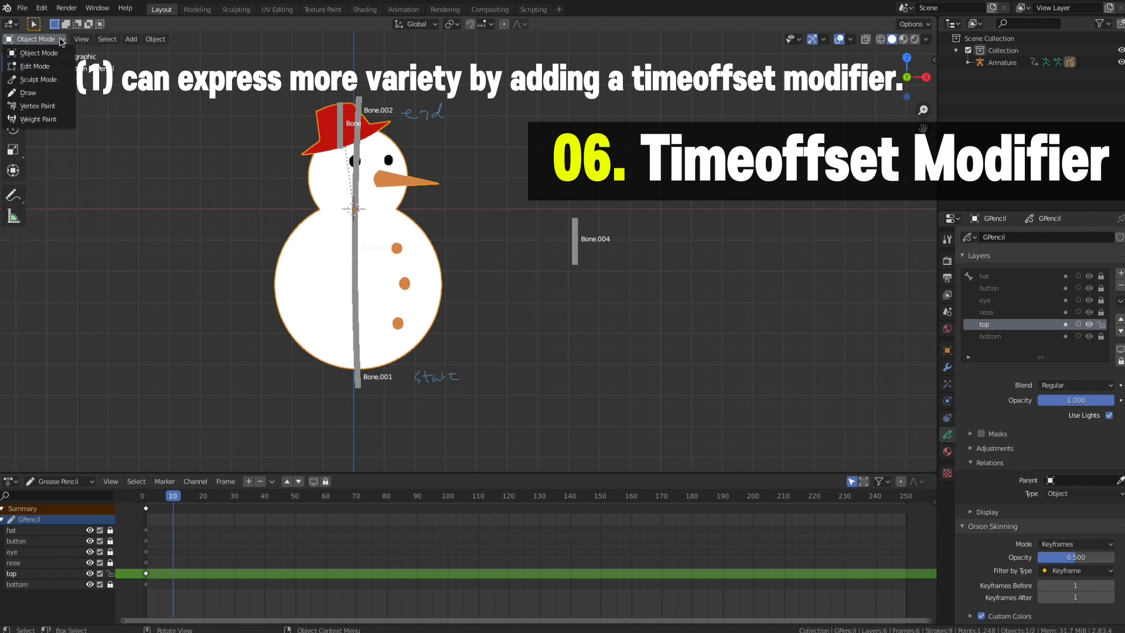
click(52, 80)
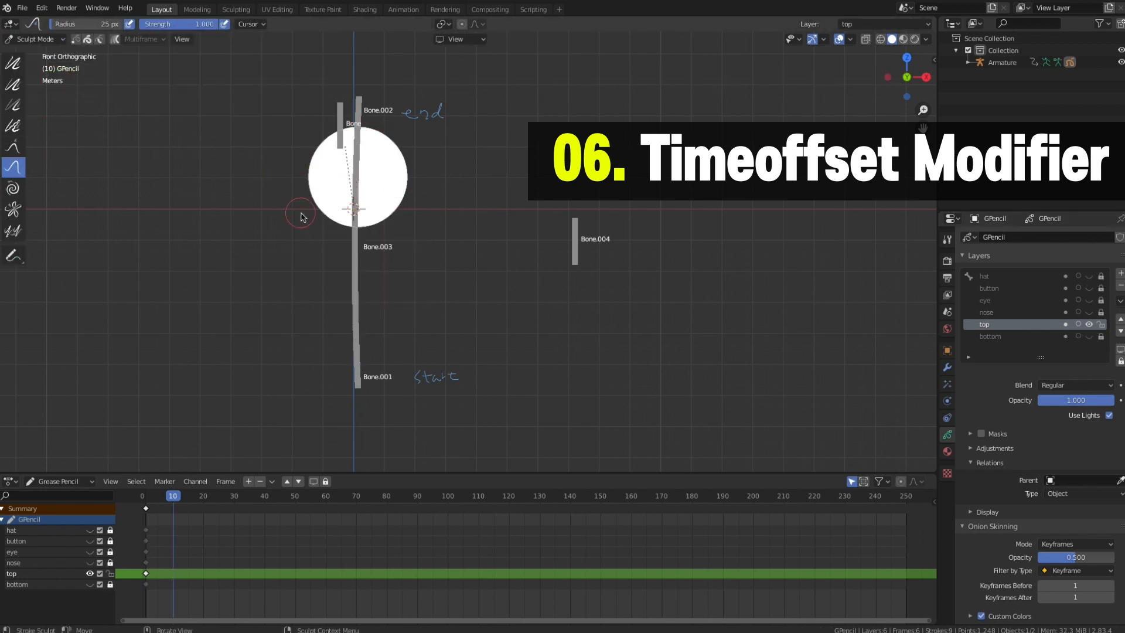
mouse_move(302, 216)
mouse_down()
mouse_move(387, 221)
mouse_move(364, 144)
mouse_move(334, 225)
mouse_move(415, 189)
mouse_move(341, 121)
mouse_move(359, 131)
mouse_up()
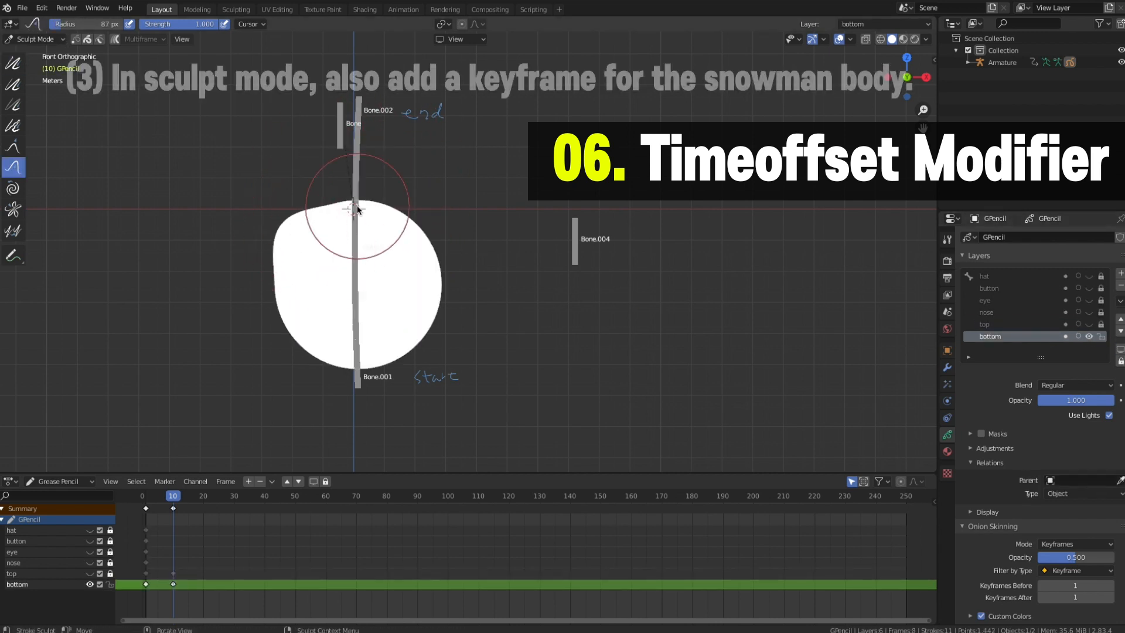
- Sculpt the bottom layer's body into a rounded square at frame 10 using a 60 px brush, and show the other layers again
drag(357, 210, 295, 357)
key(f)
click(351, 322)
mouse_move(369, 325)
mouse_down()
mouse_move(404, 344)
mouse_move(419, 282)
mouse_up()
drag(276, 259, 319, 361)
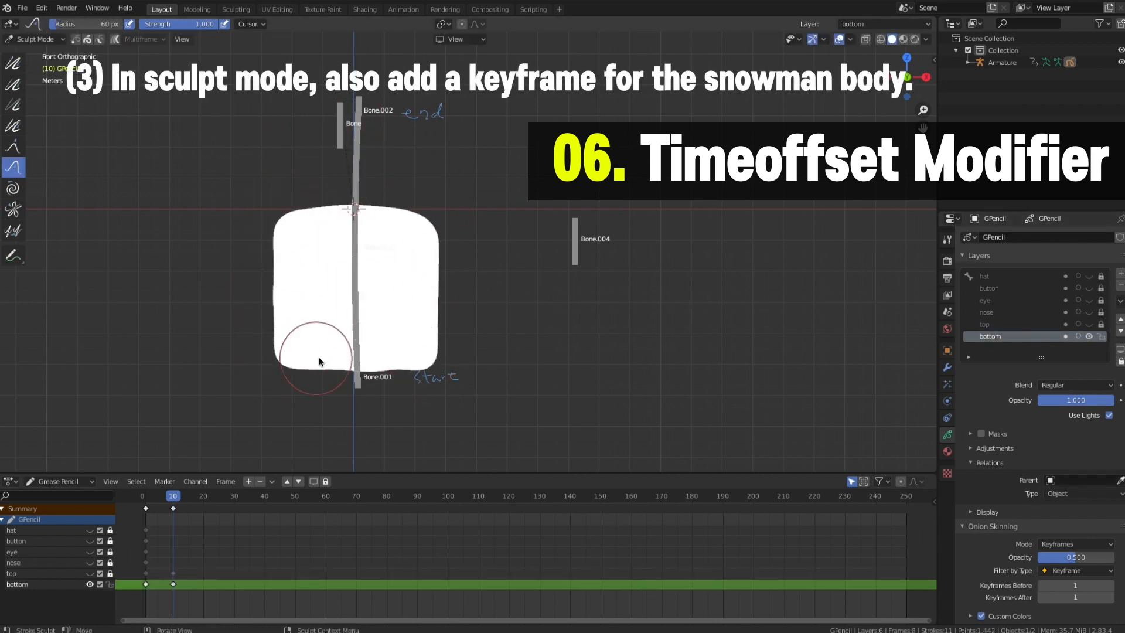
shift+click(1089, 324)
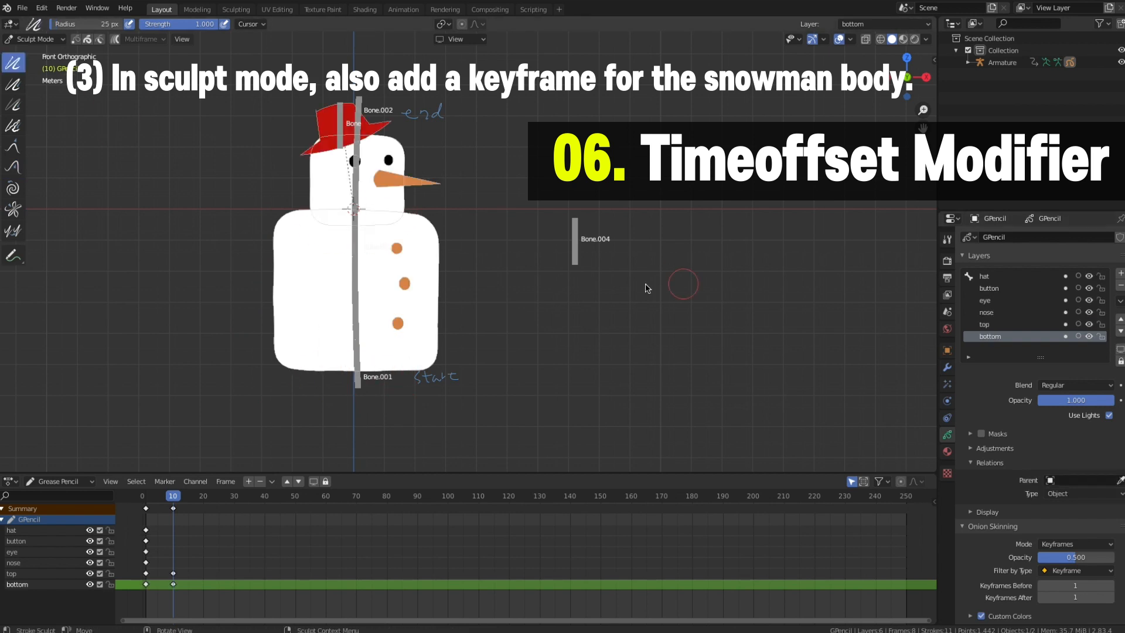
- At frame 5, put the snowman in Edit Mode and interpolate the strokes of all layers as a sequence
click(177, 495)
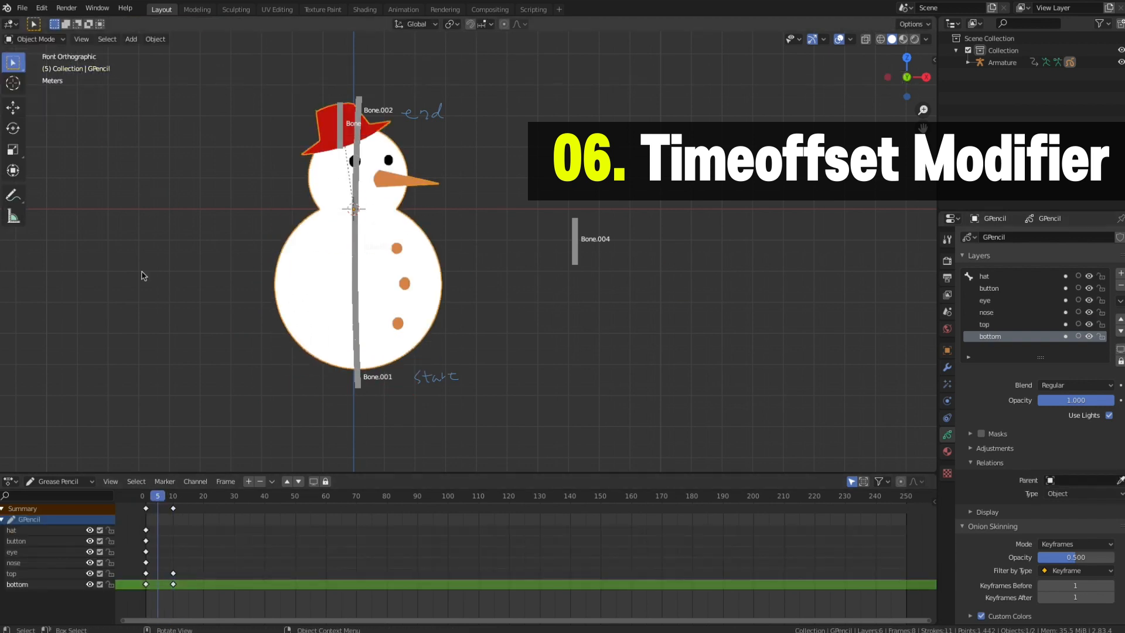
click(64, 39)
click(59, 70)
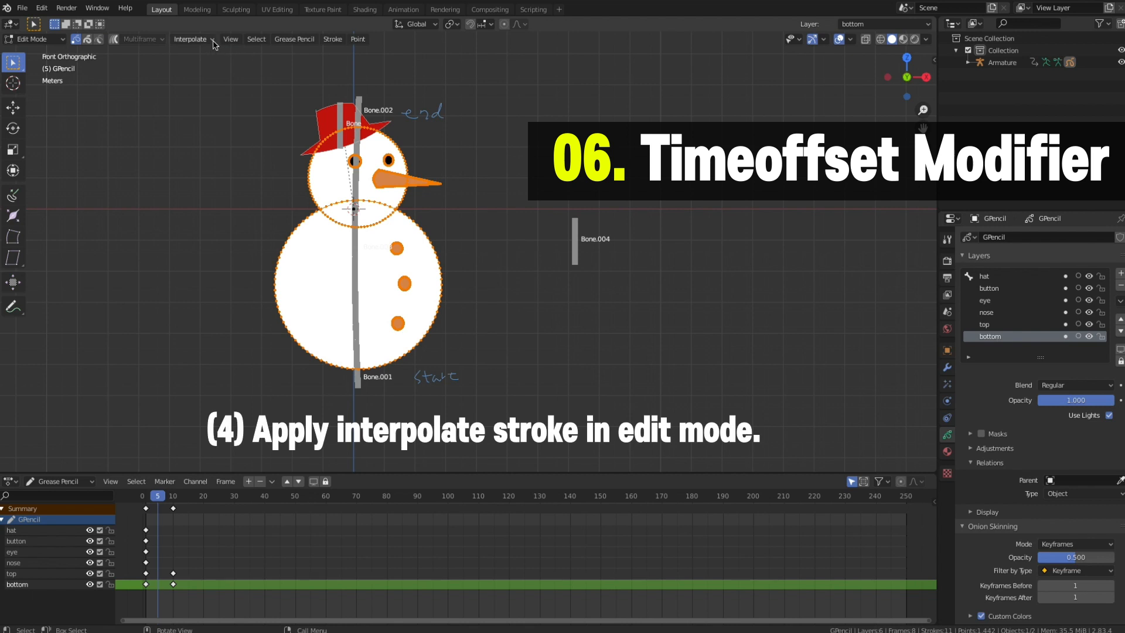
click(191, 39)
click(139, 126)
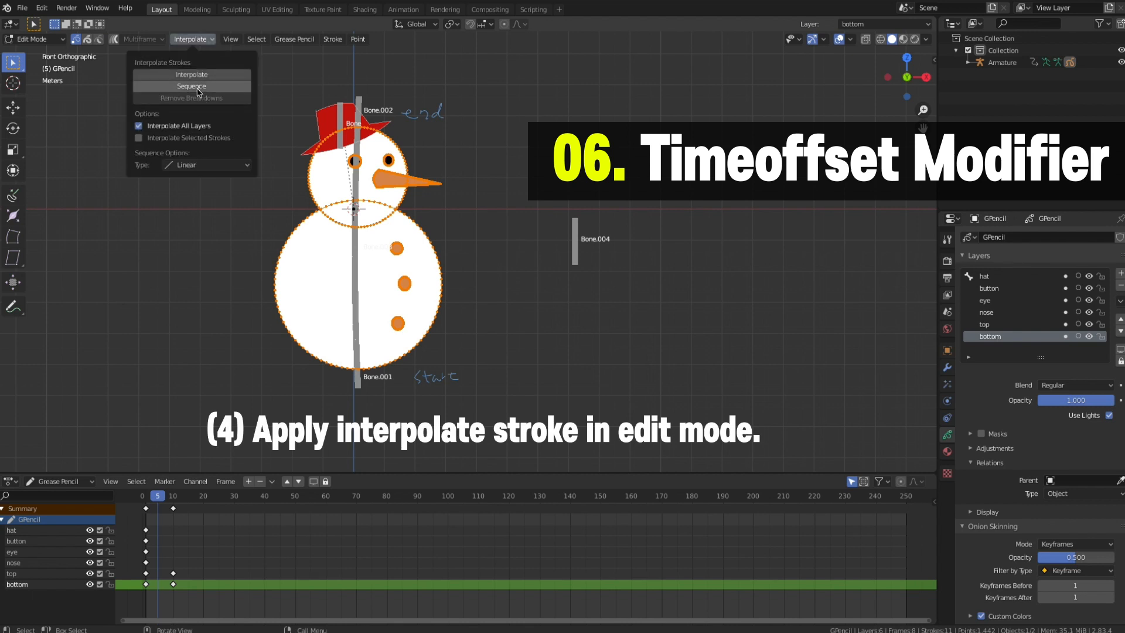
click(191, 86)
- Scrub back to the start of the timeline, return to Object Mode, and set the current frame to 1
drag(158, 496, 142, 507)
click(35, 39)
click(62, 51)
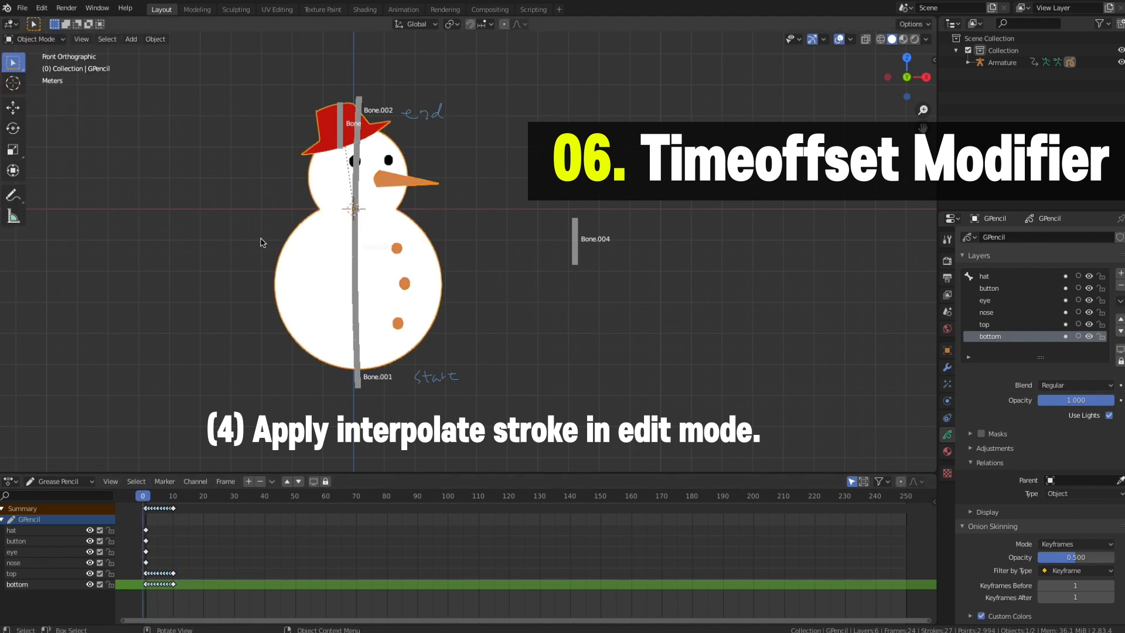
click(146, 498)
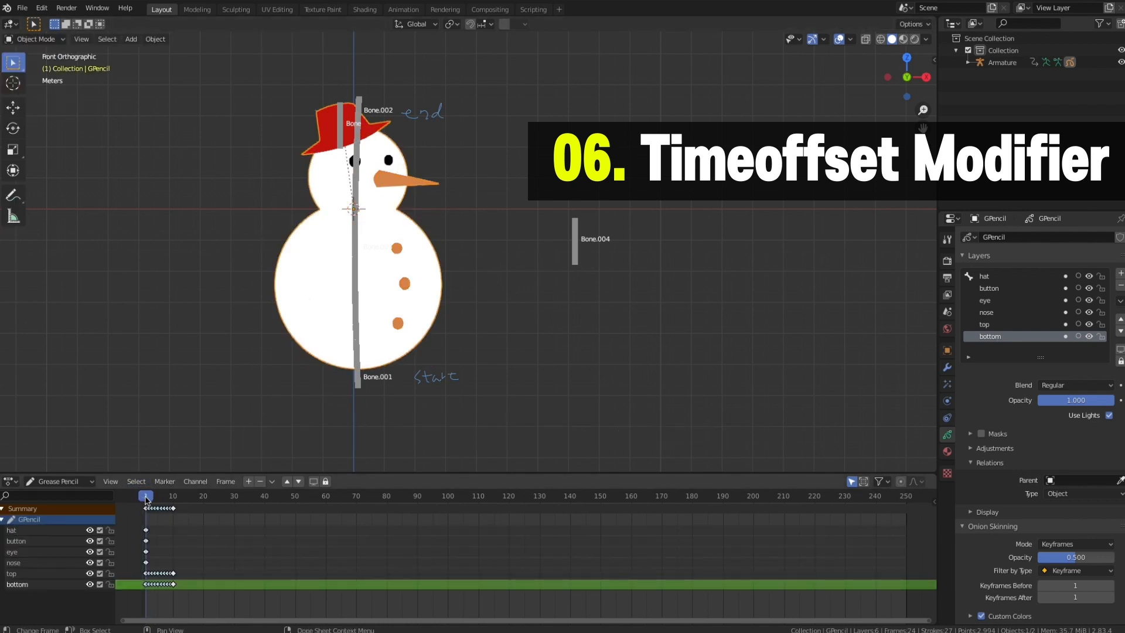
- Add a Time Offset modifier to the snowman below the Armature modifier and restrict it to the top layer
click(947, 367)
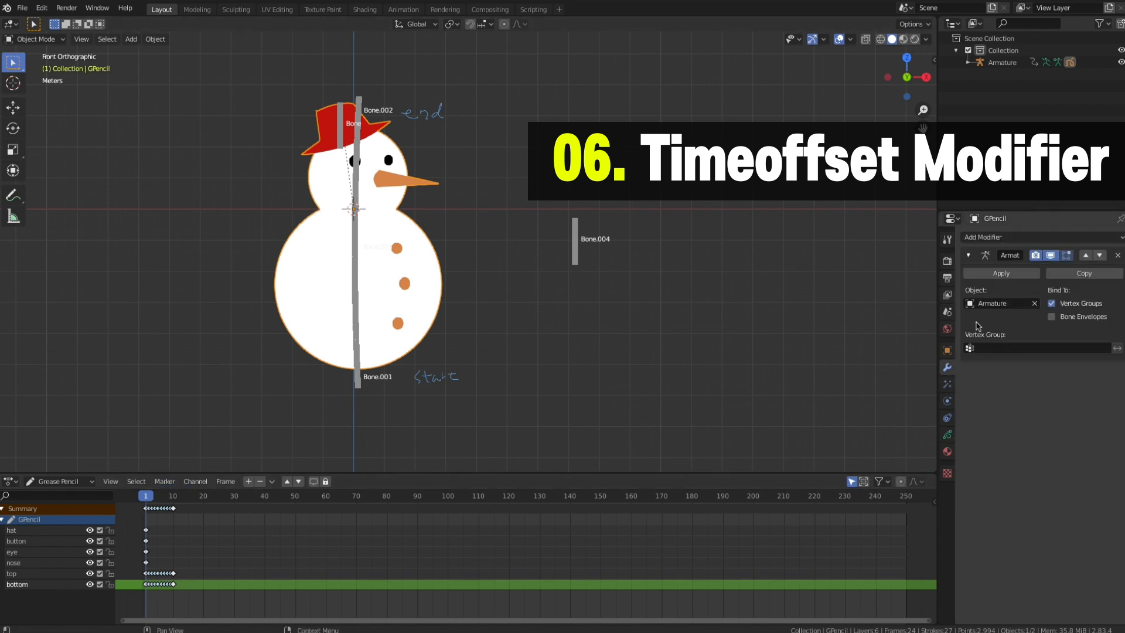
click(1001, 273)
click(1026, 238)
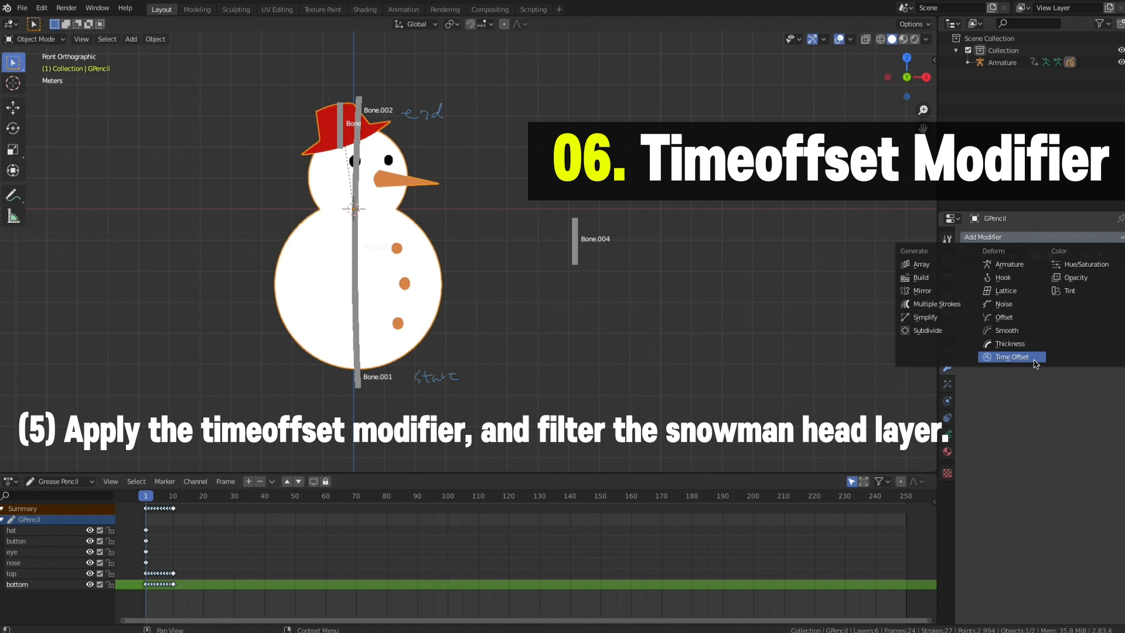
click(1013, 357)
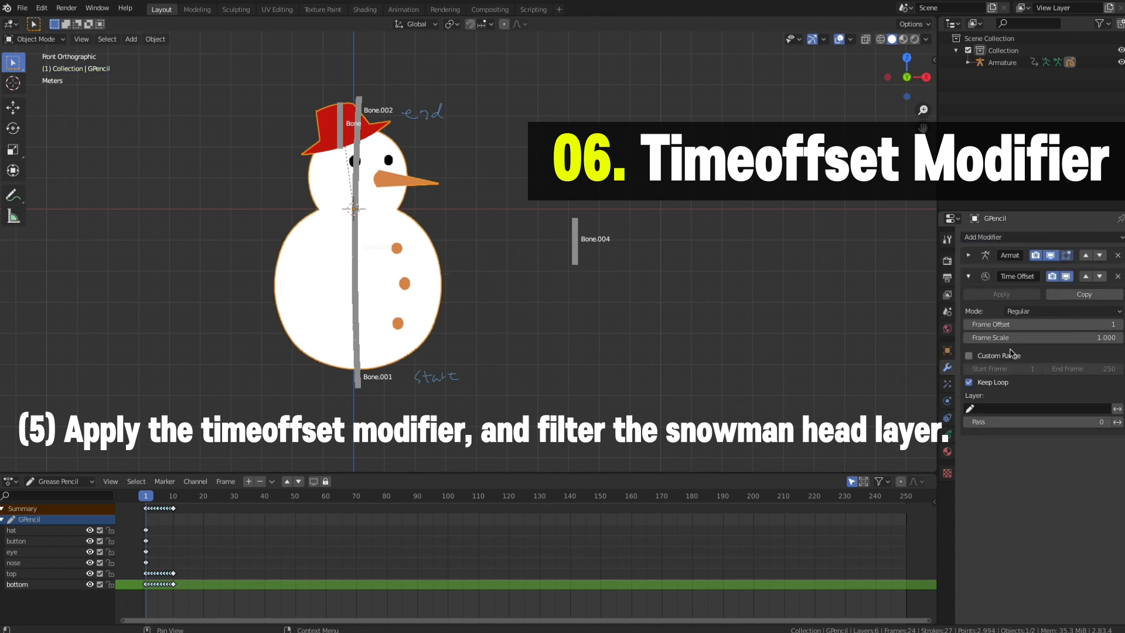
click(1023, 410)
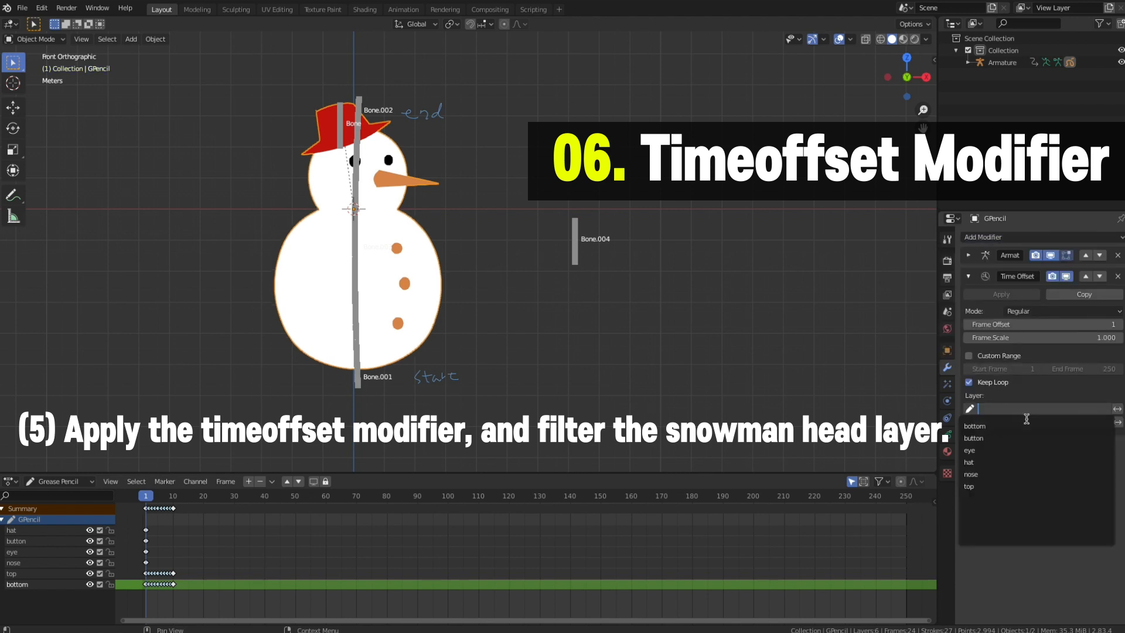
click(1033, 488)
- Set the Time Offset modifier to Fixed Frame mode with its frame at 0
click(1084, 311)
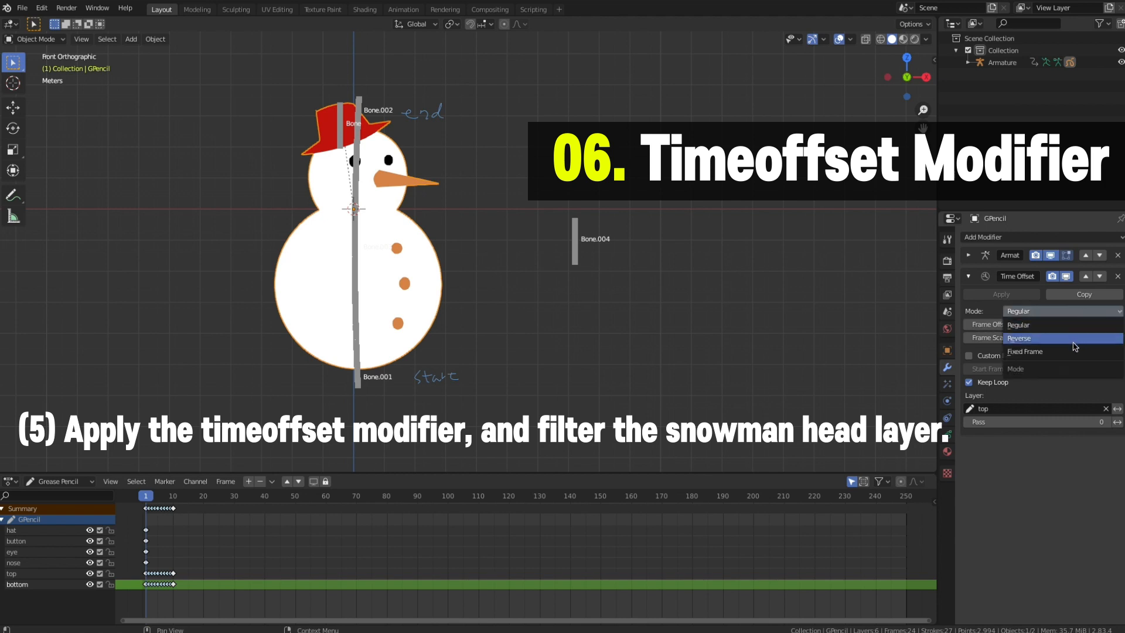
click(1081, 357)
click(1041, 325)
key(Return)
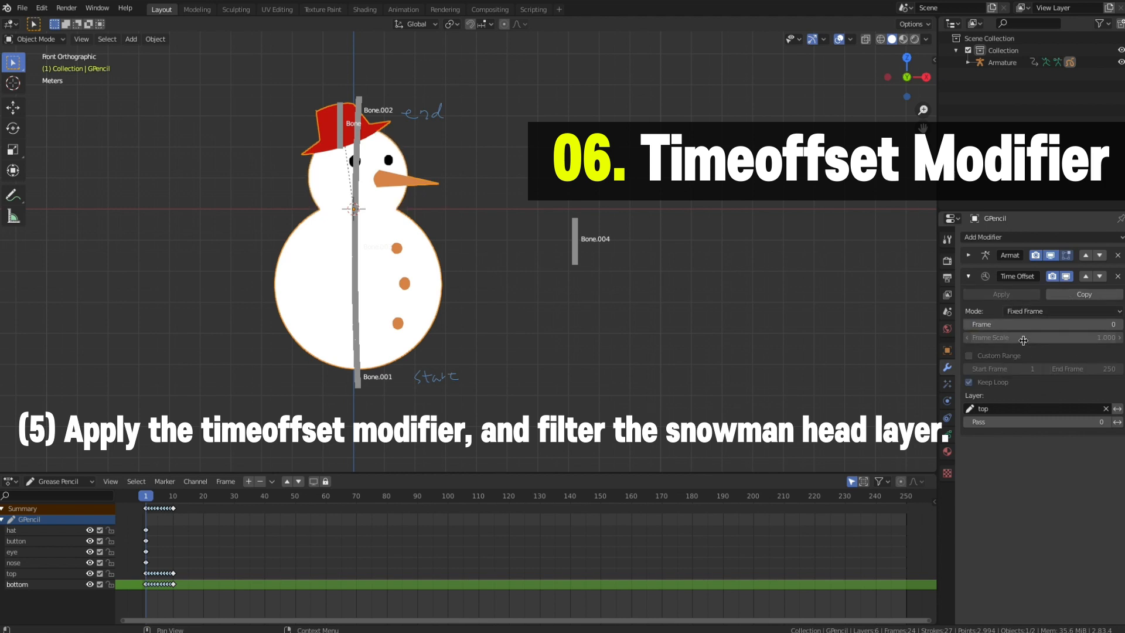
- In the armature's Edit Mode, duplicate Bone.004 twice, stacking the copies about 2 m apart below it, and return to Object Mode
click(577, 257)
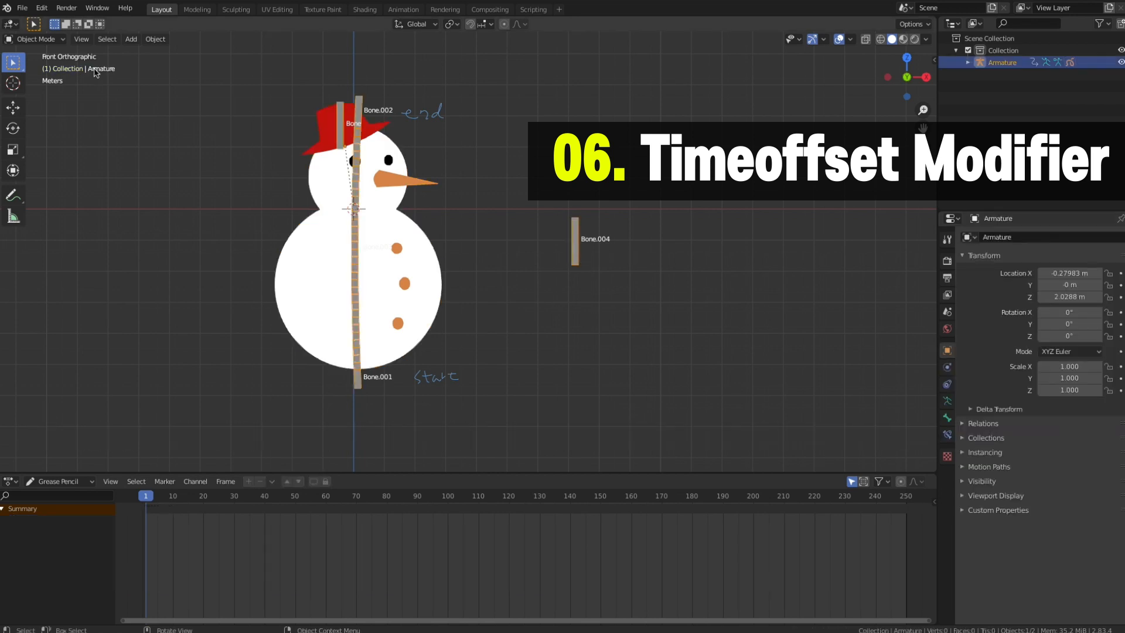
click(62, 39)
click(48, 68)
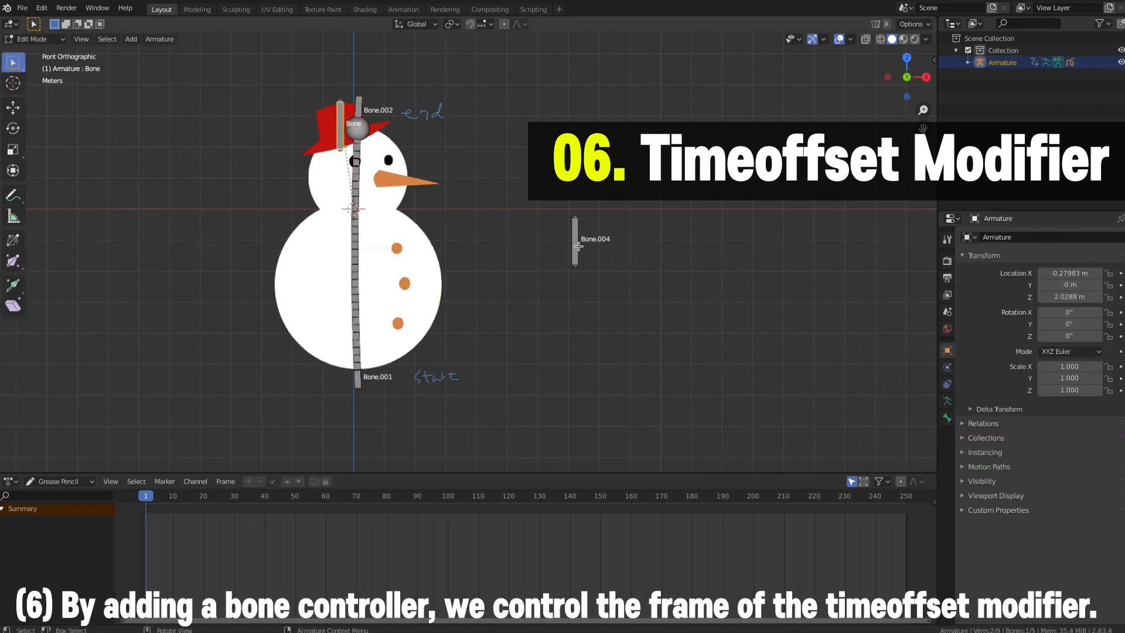
key(shift+d)
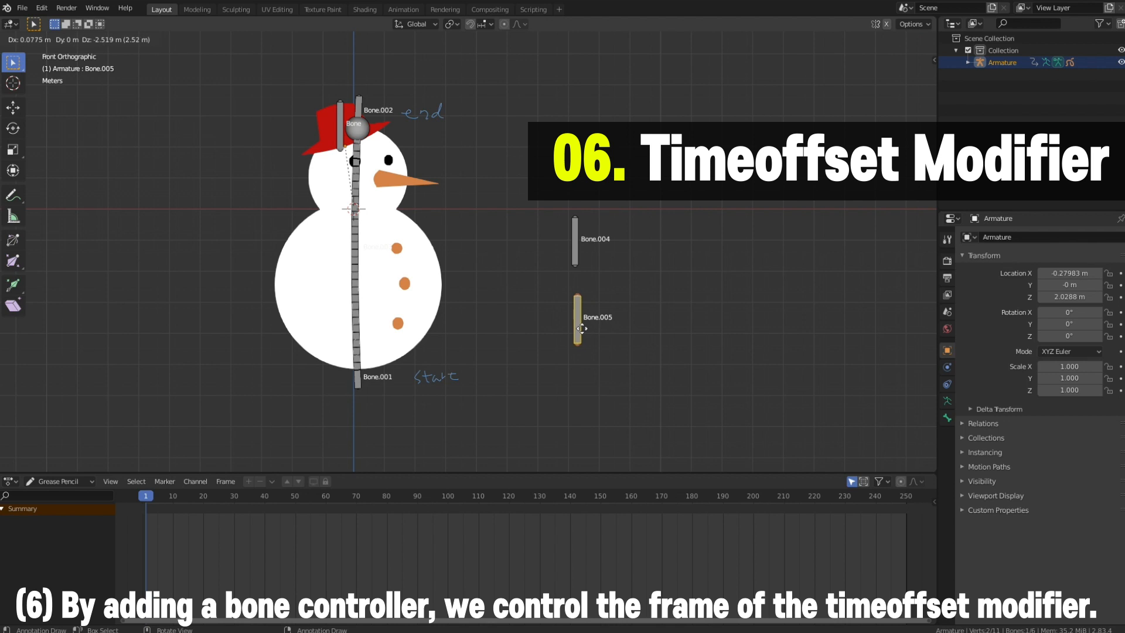
click(580, 318)
key(shift+d)
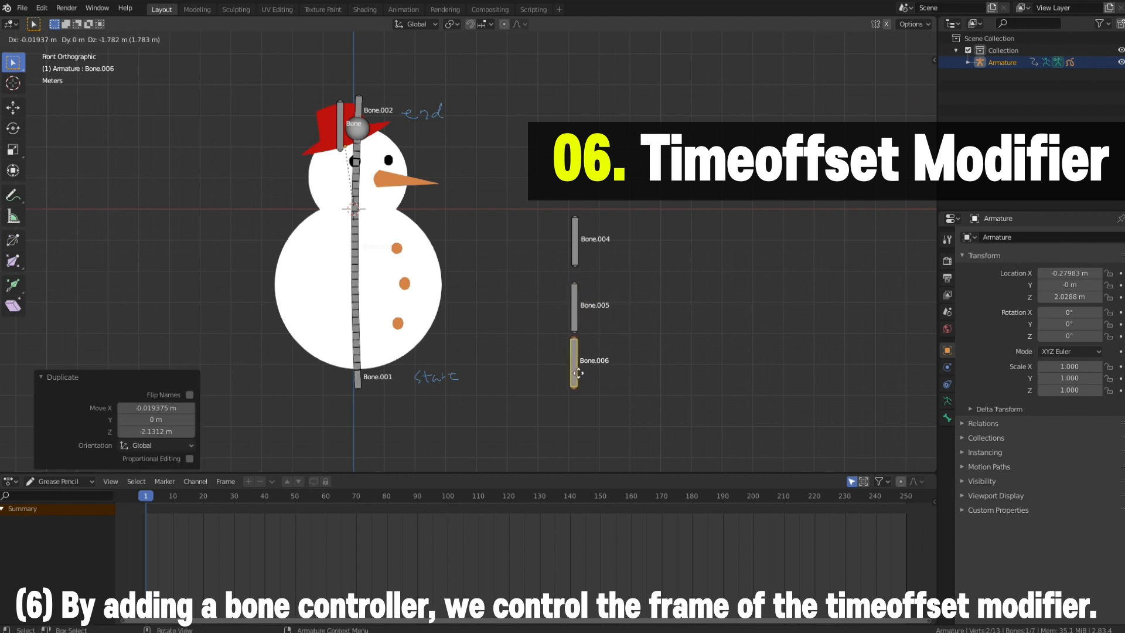
click(578, 379)
click(63, 39)
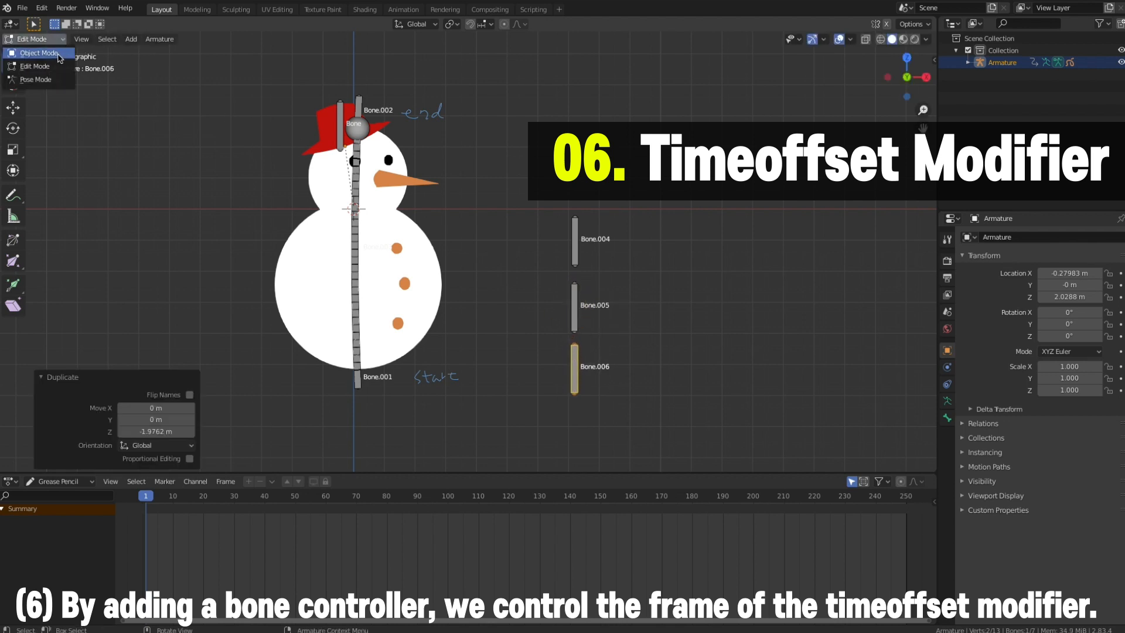
click(35, 41)
- Drive the Time Offset modifier's Frame with expression var*10, using the local-space X Location of the Armature's Bone.005
click(423, 237)
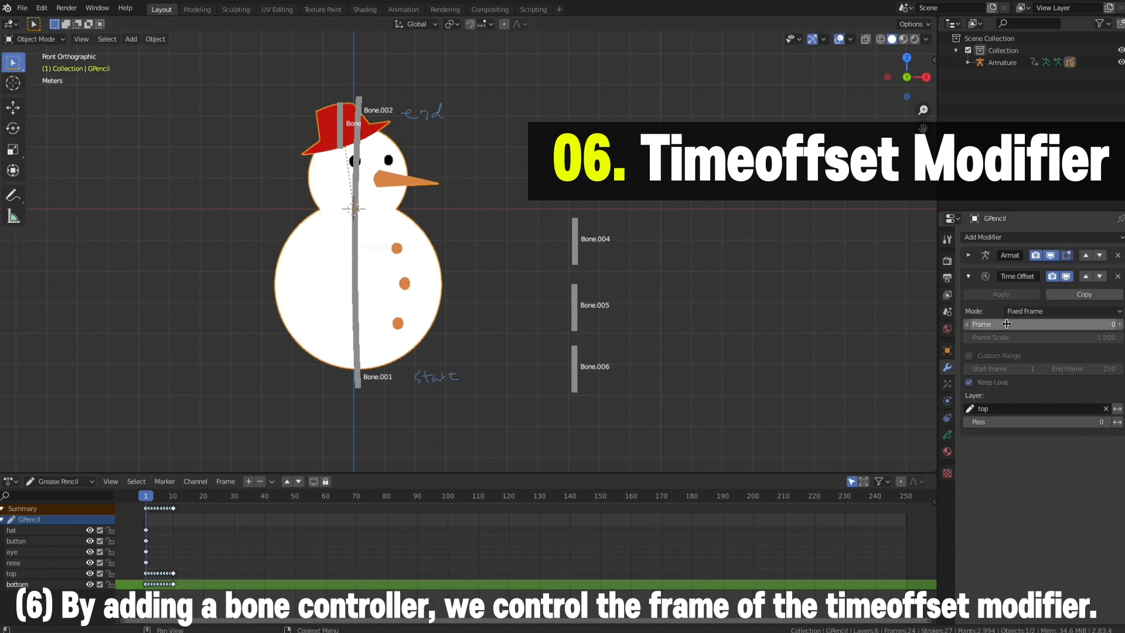
right_click(1036, 323)
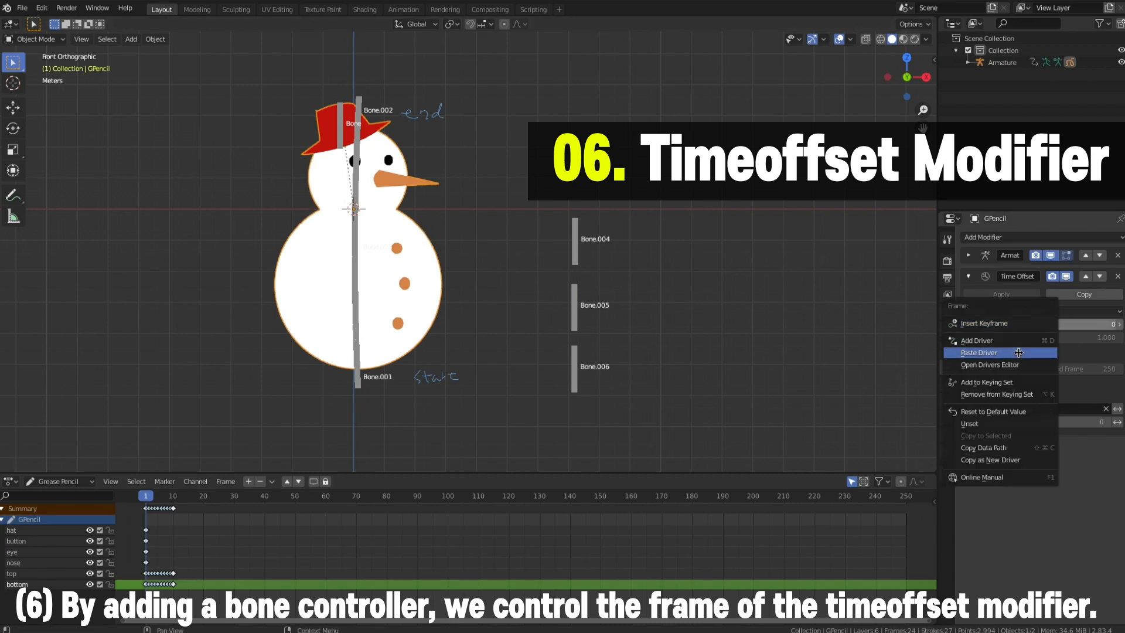
click(1023, 343)
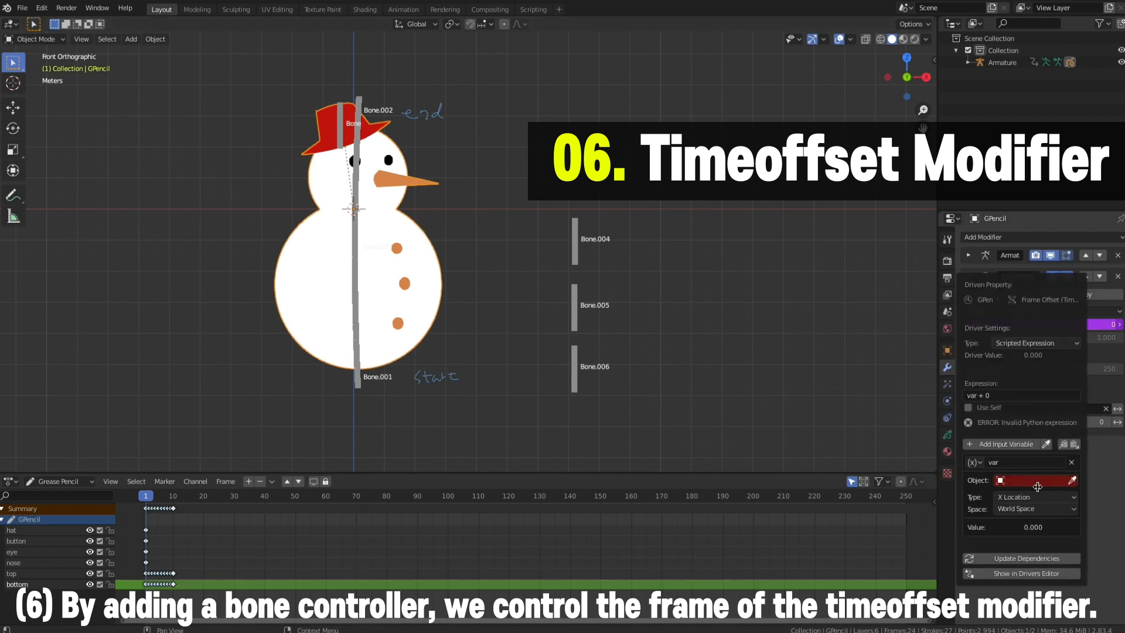
click(1046, 509)
click(1049, 550)
click(1035, 480)
click(1042, 503)
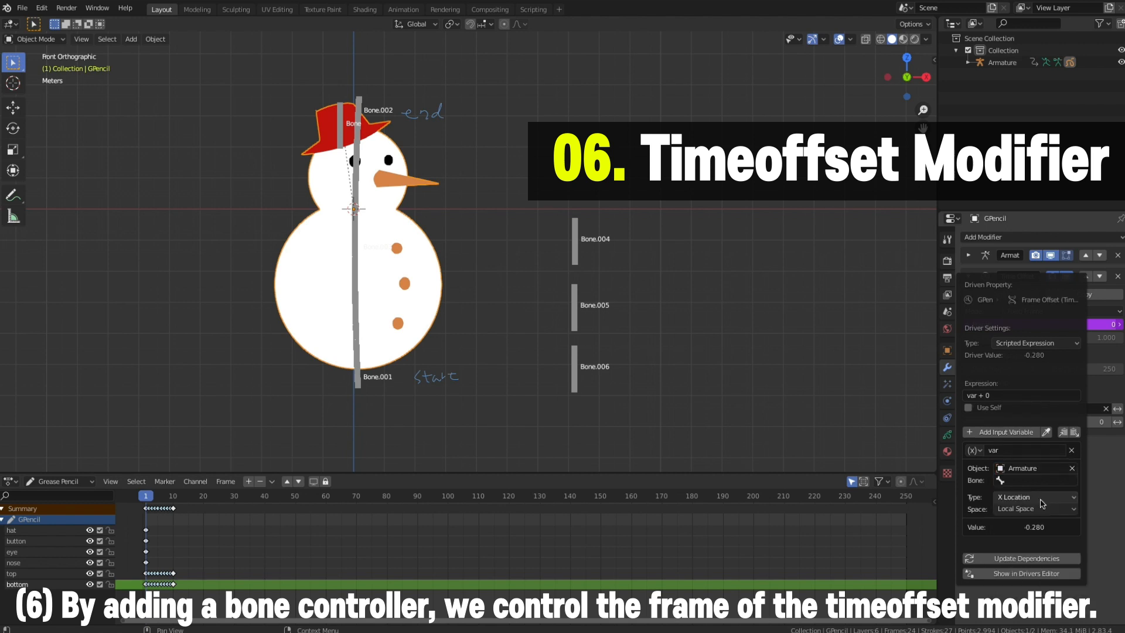
click(1036, 481)
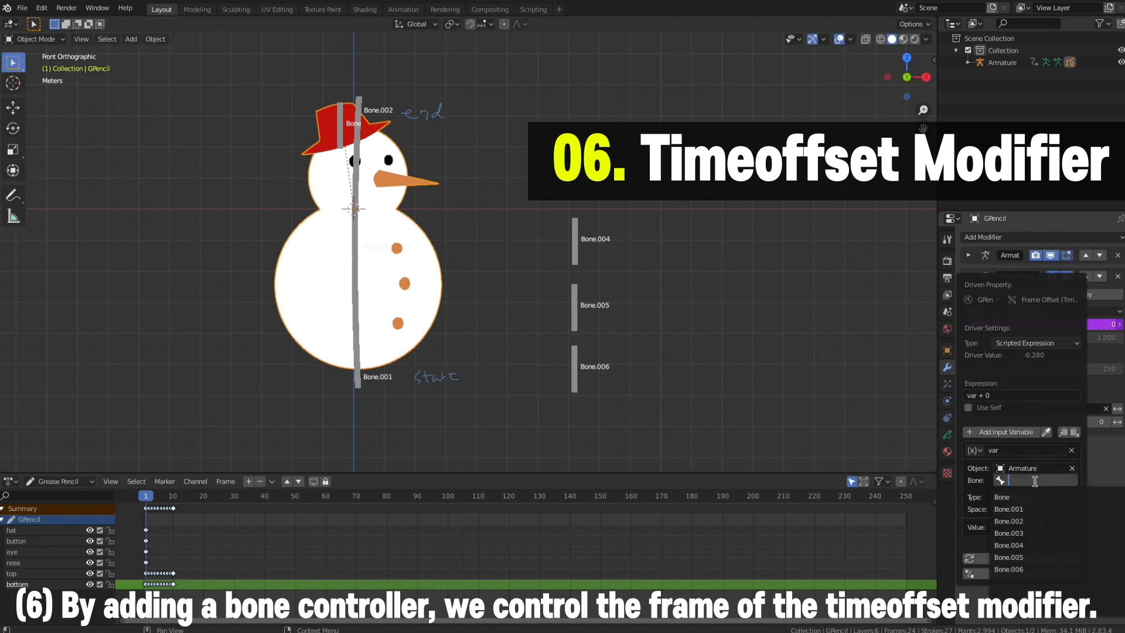
click(1046, 553)
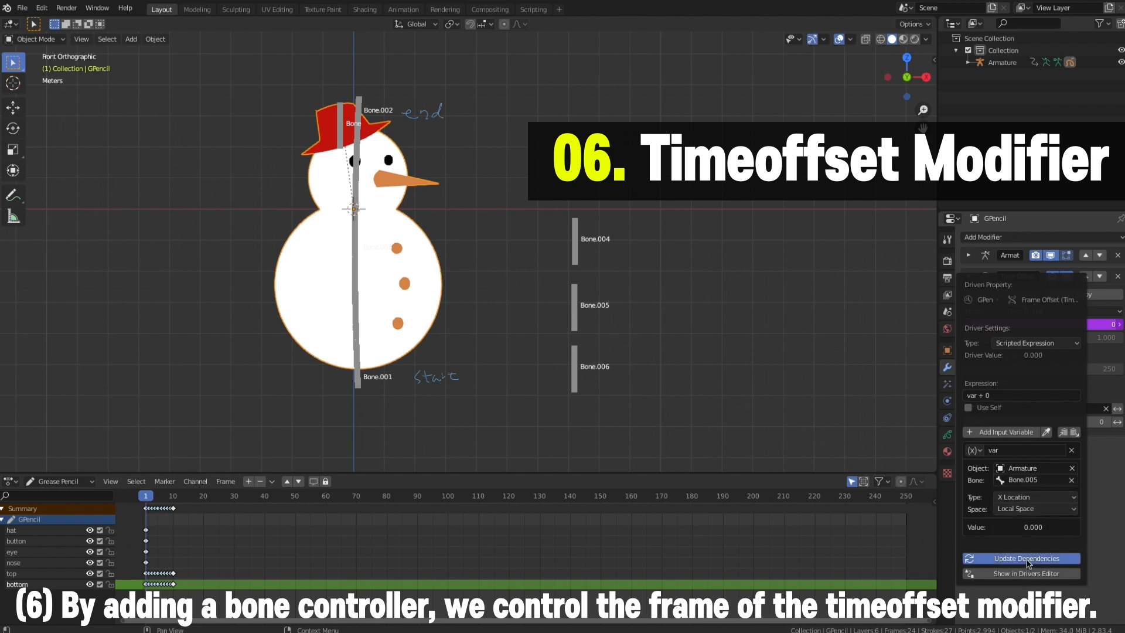
click(1010, 417)
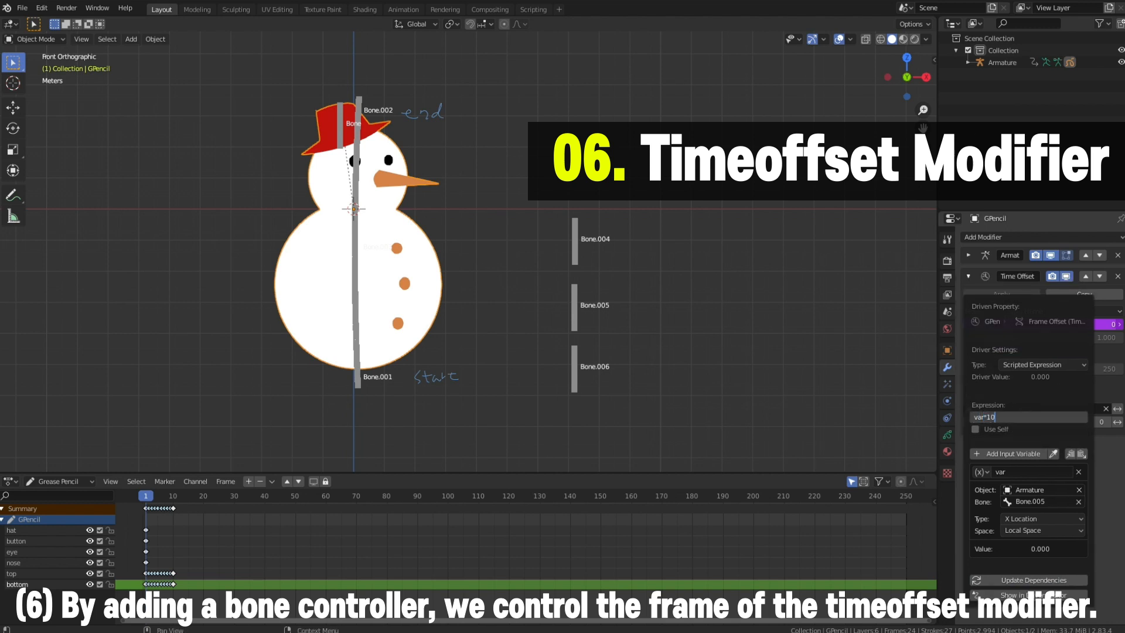
click(1036, 581)
- Trial-move Bone.005 sideways in the armature's Pose Mode to check the head's frame driver, cancelling the move
click(59, 42)
click(54, 60)
click(578, 225)
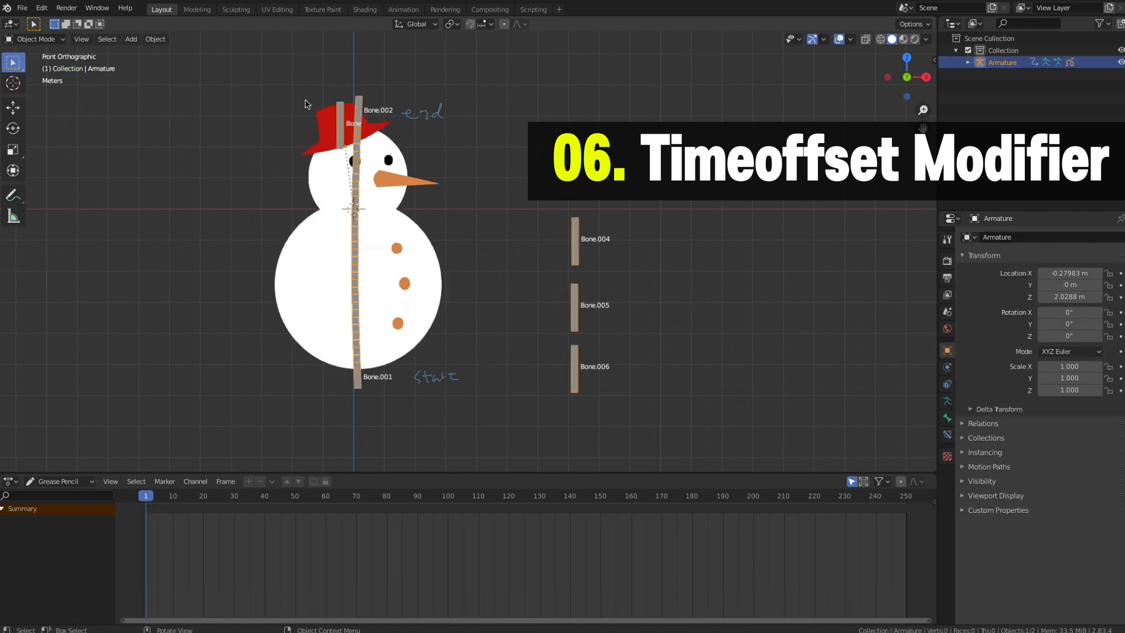
click(58, 43)
click(67, 82)
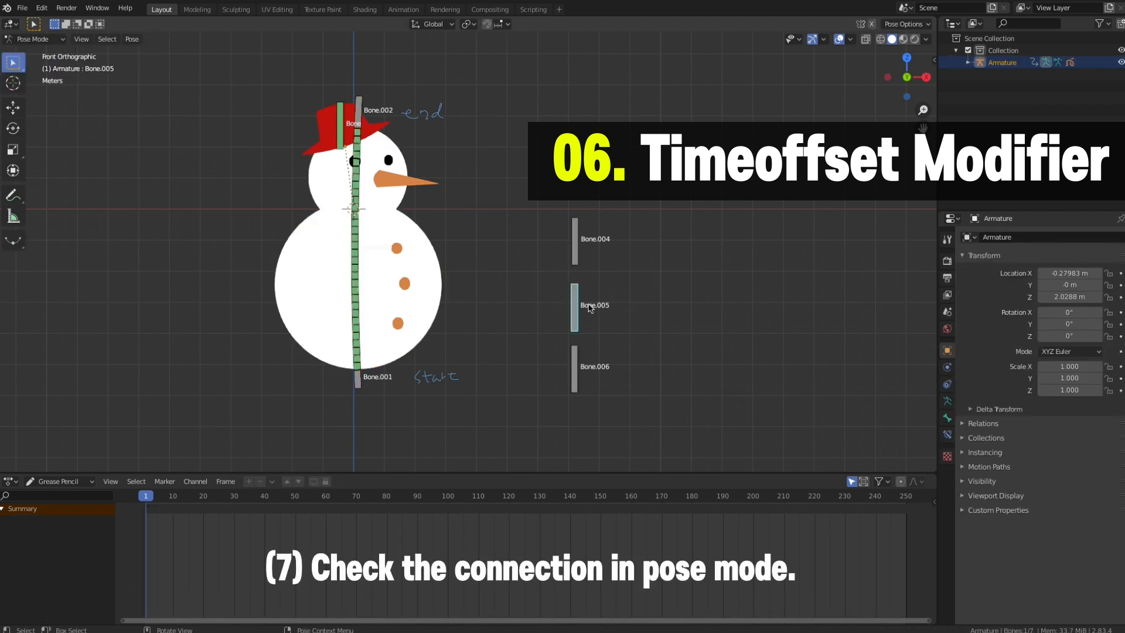
drag(575, 315, 618, 313)
right_click(618, 313)
- Back in Object Mode, duplicate the snowman's Time Offset modifier and copy its Frame driver onto the duplicate
click(35, 39)
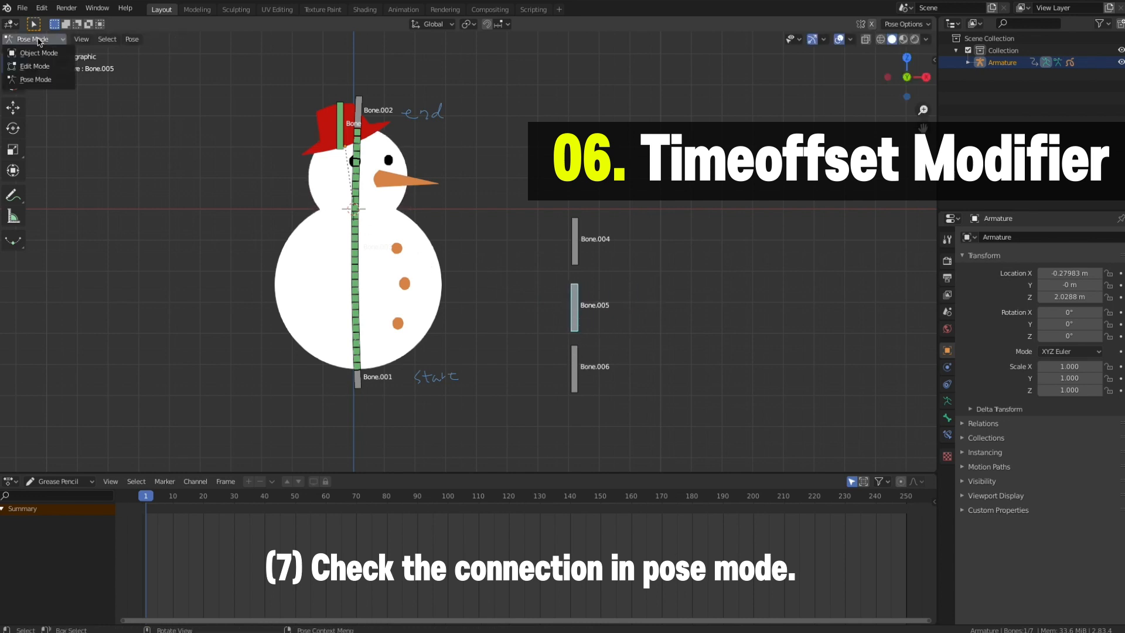
click(56, 54)
click(420, 236)
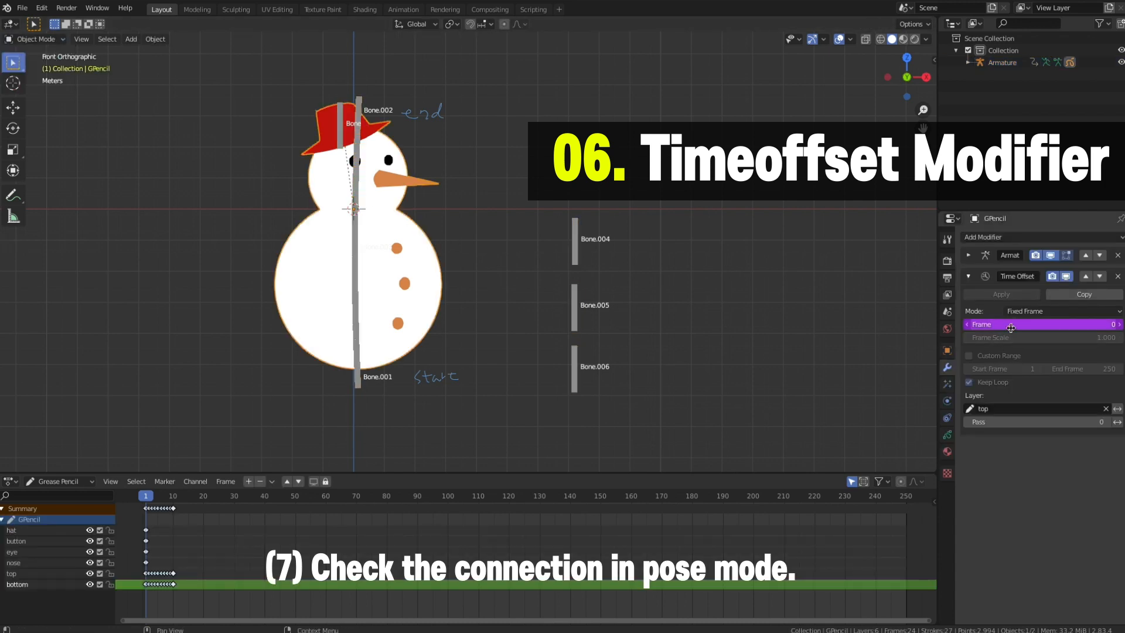
click(1092, 296)
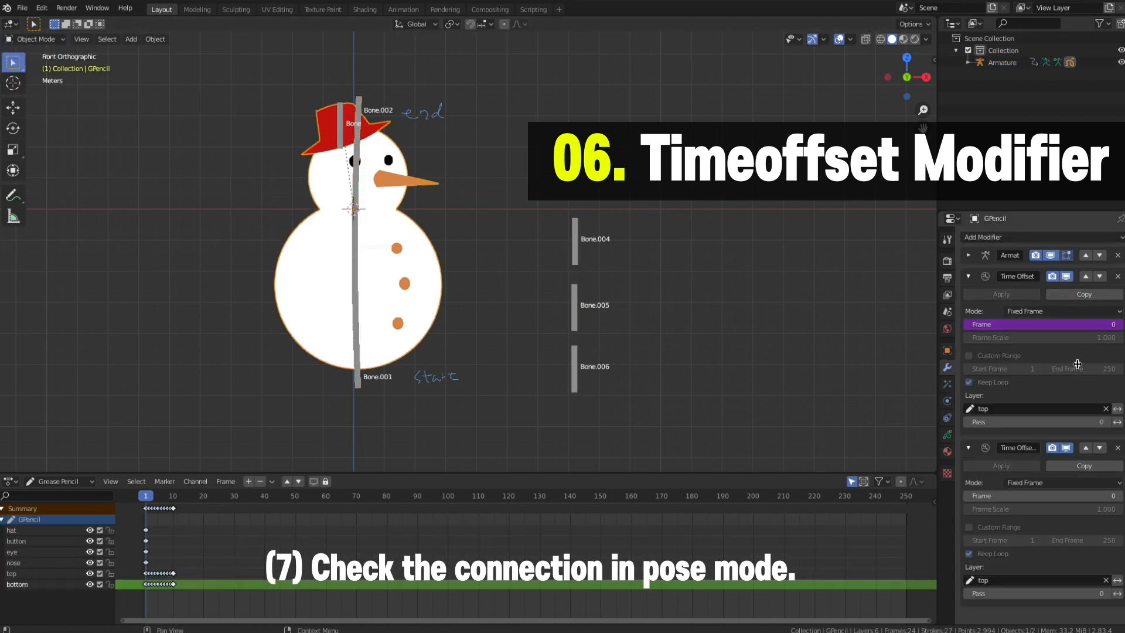
right_click(1045, 325)
click(1032, 304)
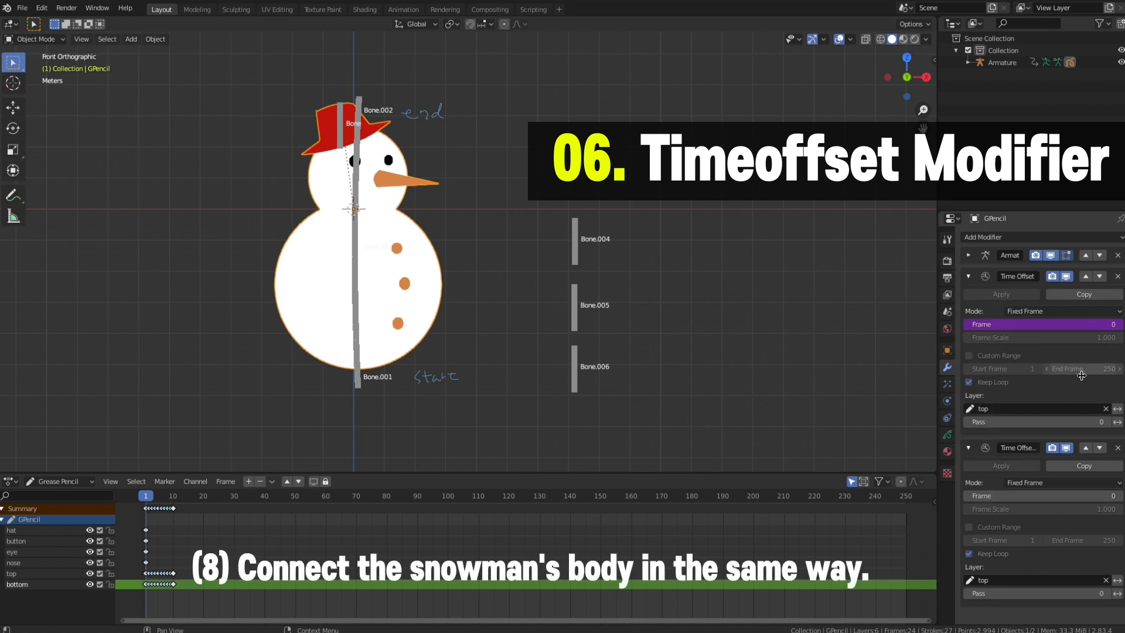
right_click(1051, 496)
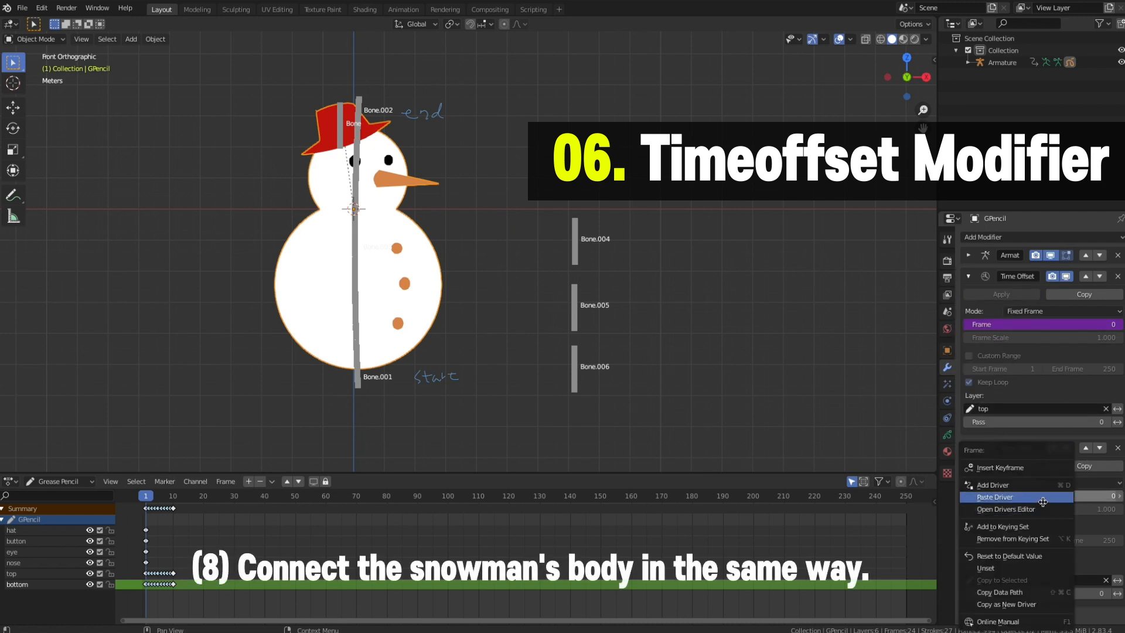
click(1048, 497)
- Change the duplicate modifier's driver bone to Bone.006 and restrict that modifier to the bottom layer
right_click(1046, 497)
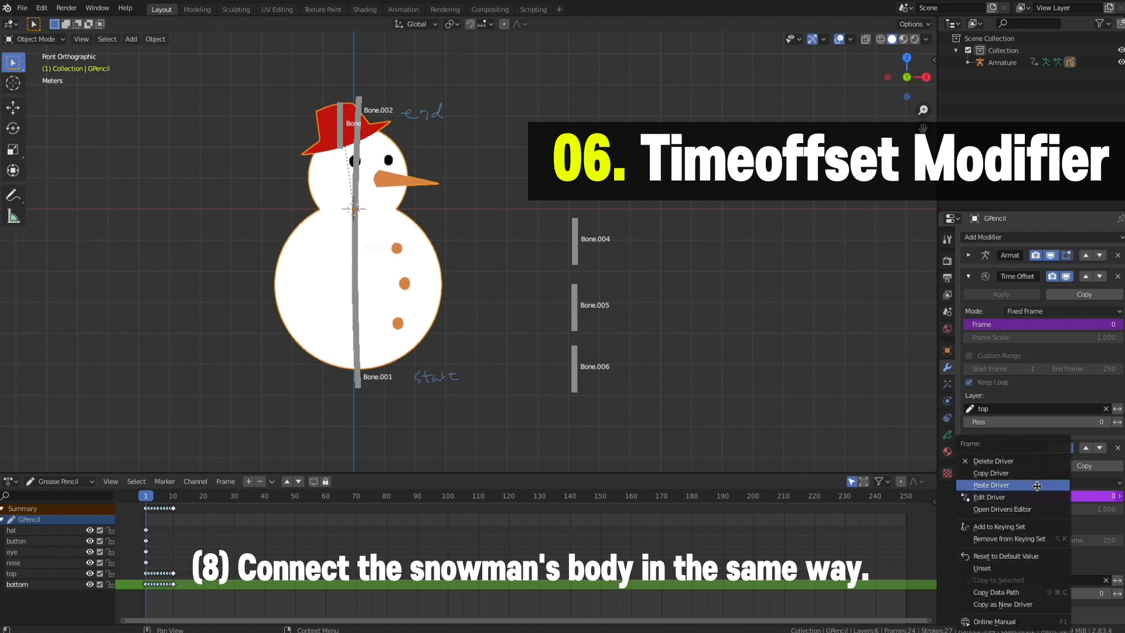
click(1037, 499)
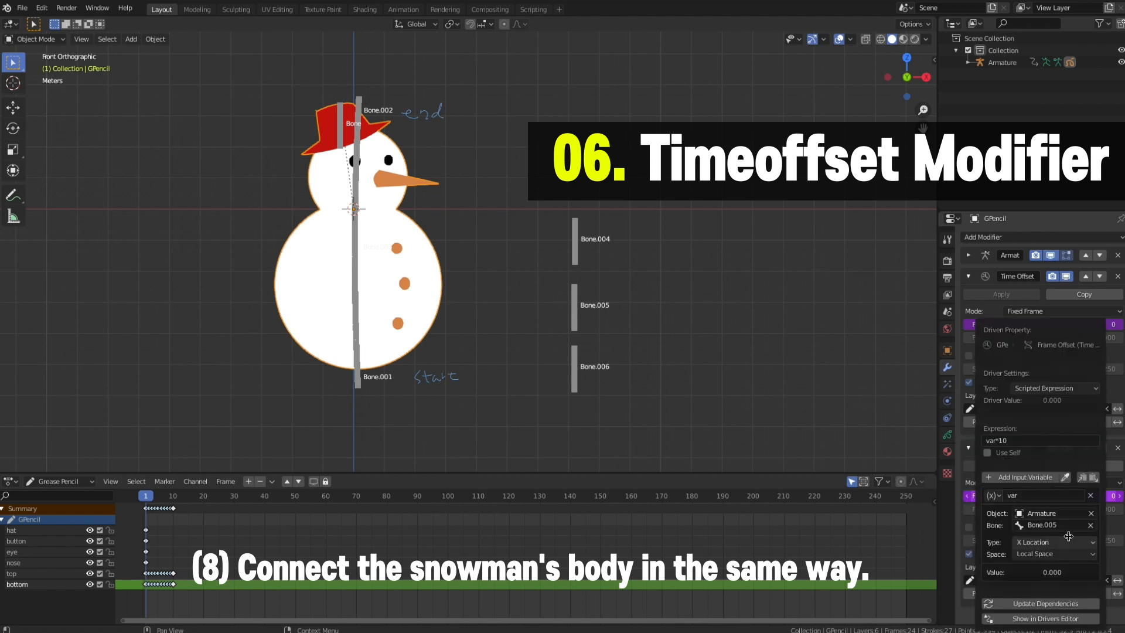
click(1072, 524)
click(1032, 473)
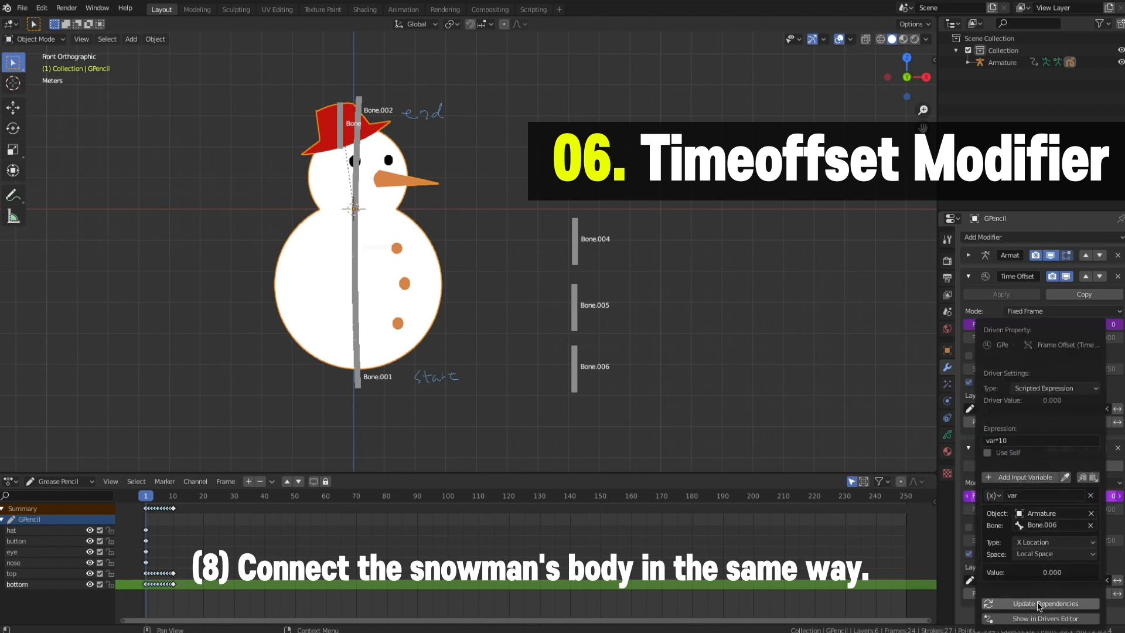
click(1024, 582)
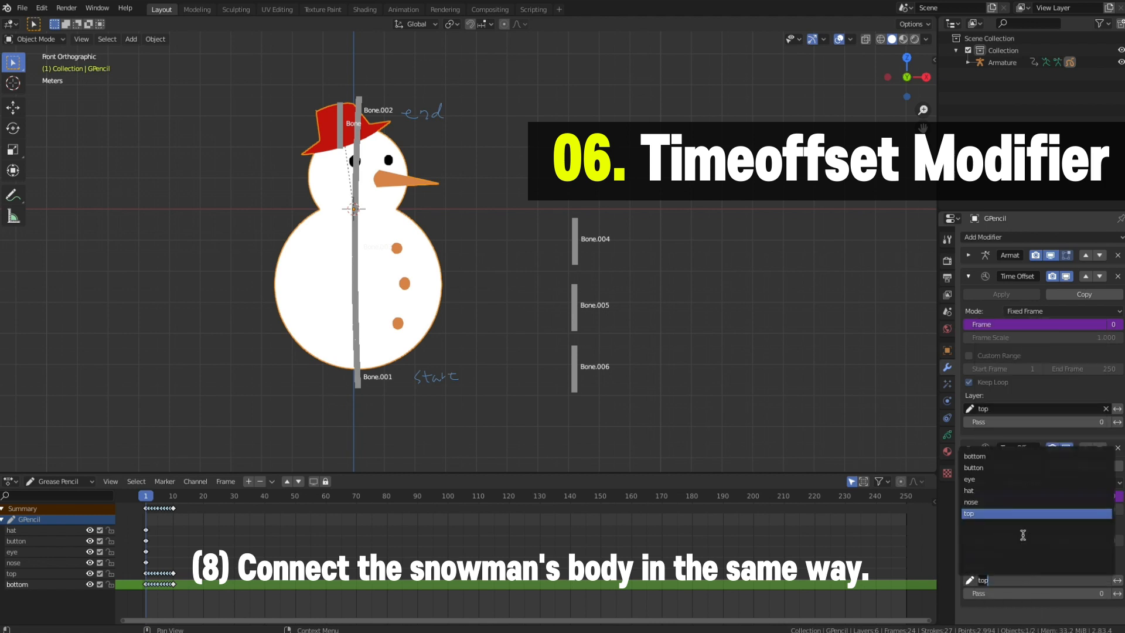
click(1014, 456)
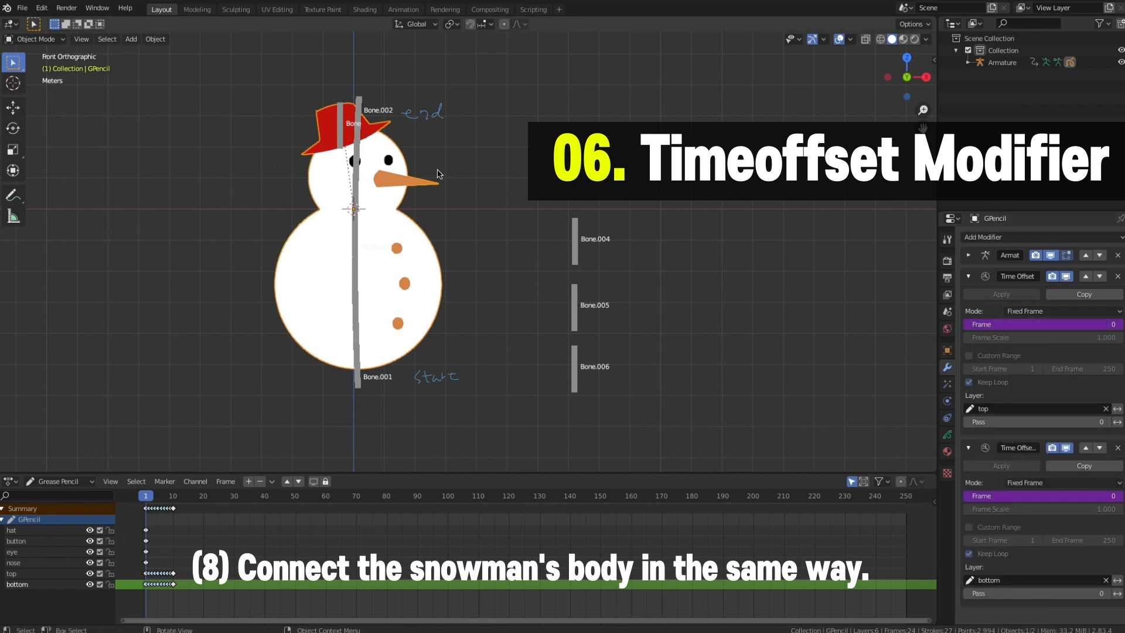
- Trial-move Bone.006 sideways in the armature's Pose Mode to check the body's frame driver, cancel the move, and return to Object Mode
click(74, 42)
click(575, 380)
click(63, 40)
click(36, 80)
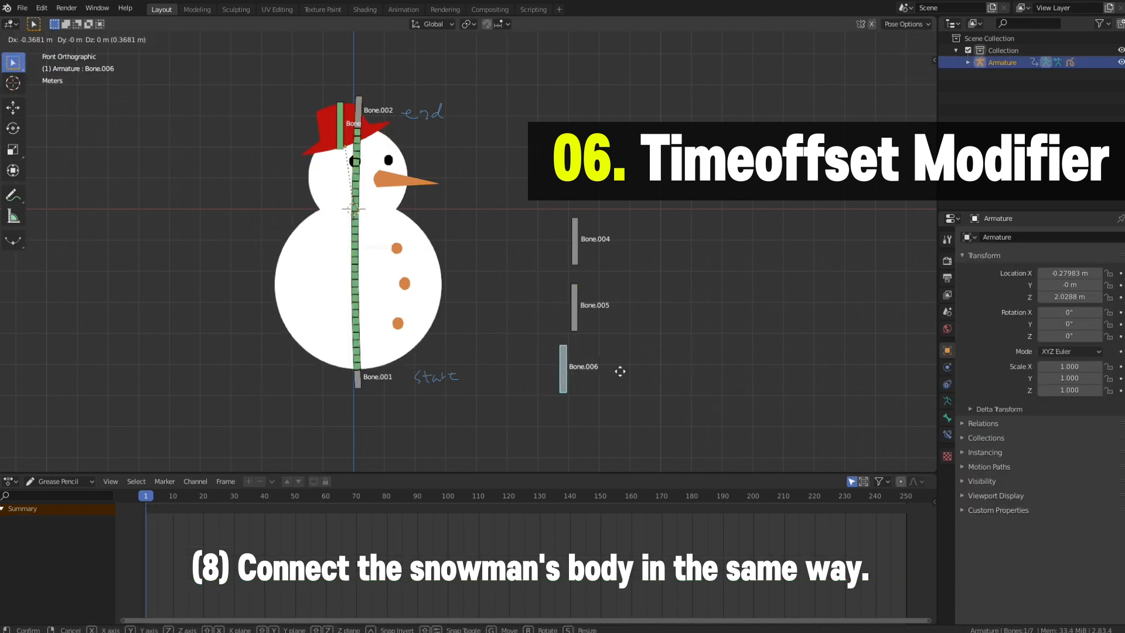
click(631, 333)
click(47, 39)
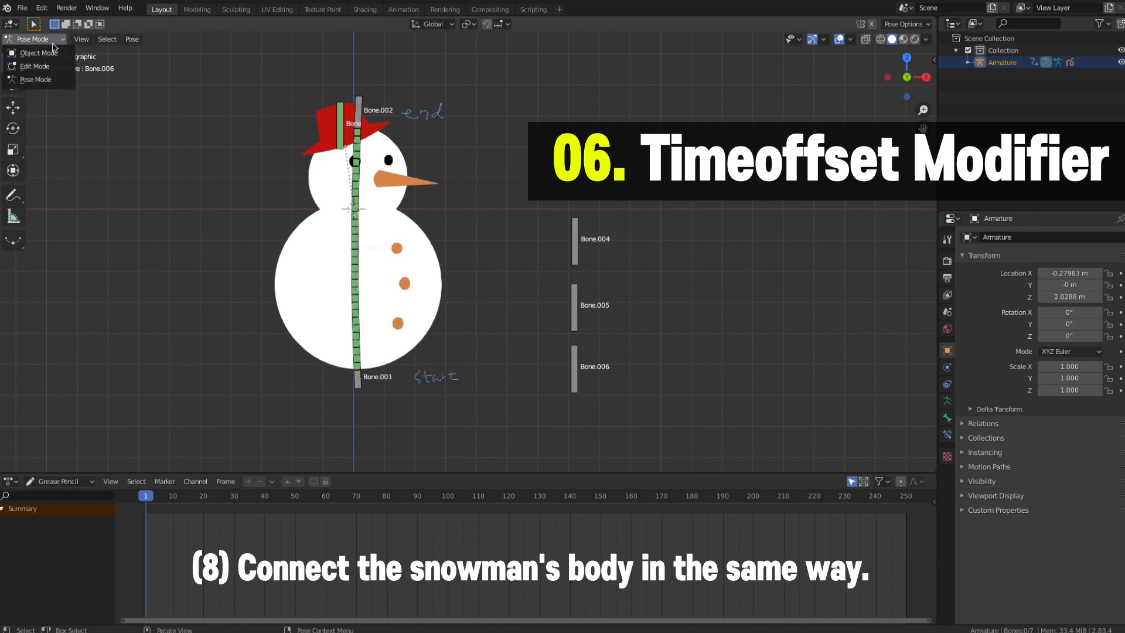
click(42, 53)
- Insert Whole Character keyframes for the armature's poses at frames 1, 10 and 60, and play the animation
ctrl+middle_drag(497, 248, 497, 254)
shift+middle_drag(552, 288, 598, 342)
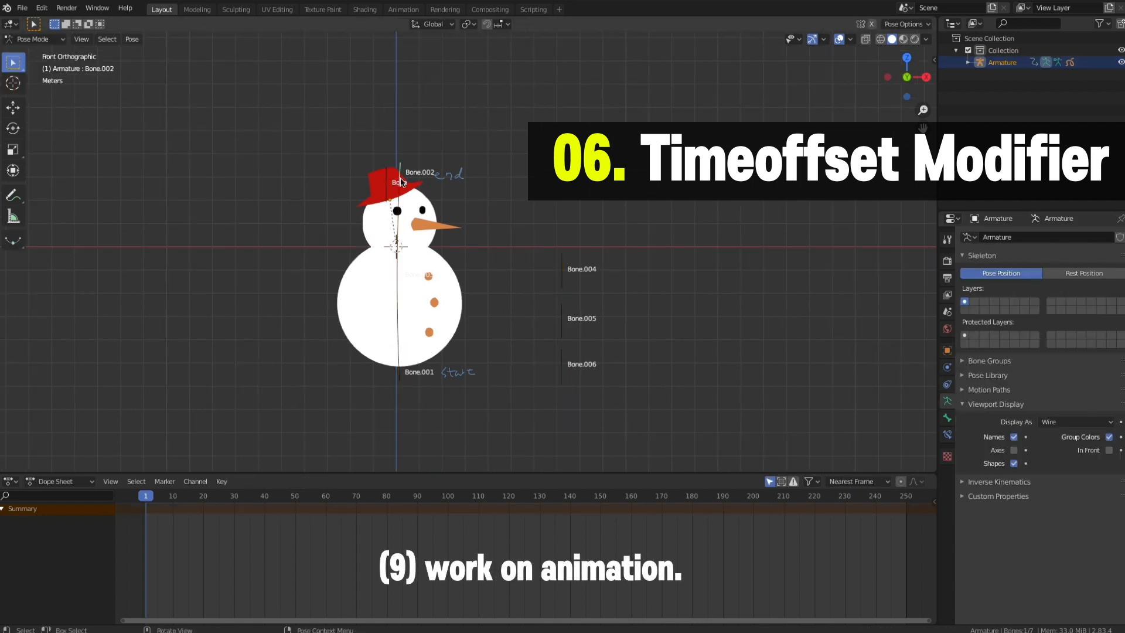
key(i)
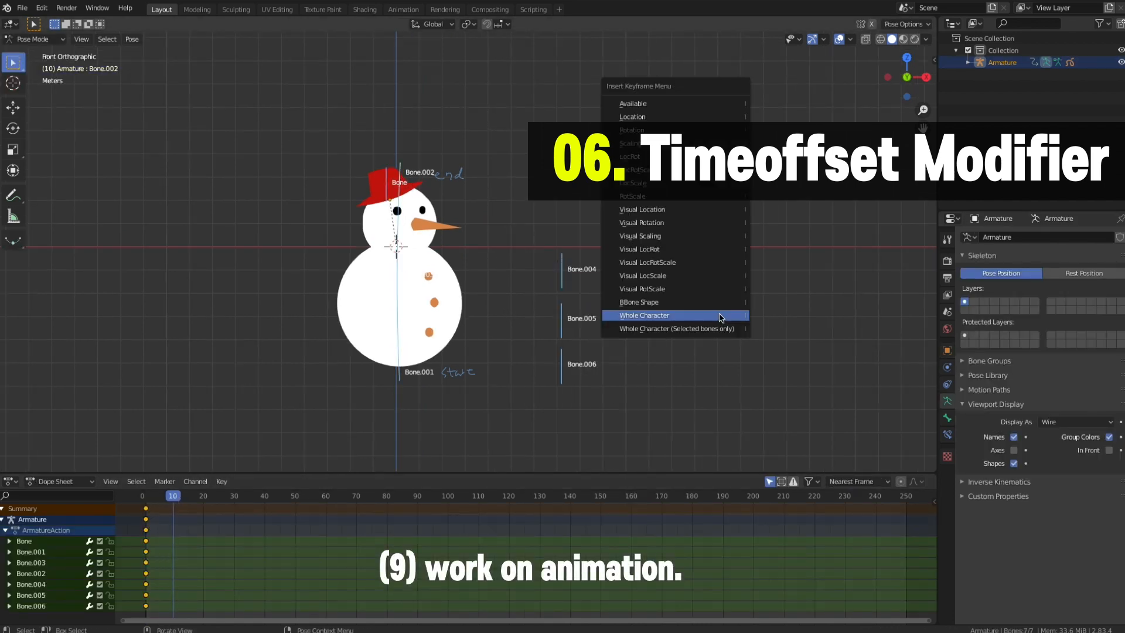
click(674, 314)
key(space)
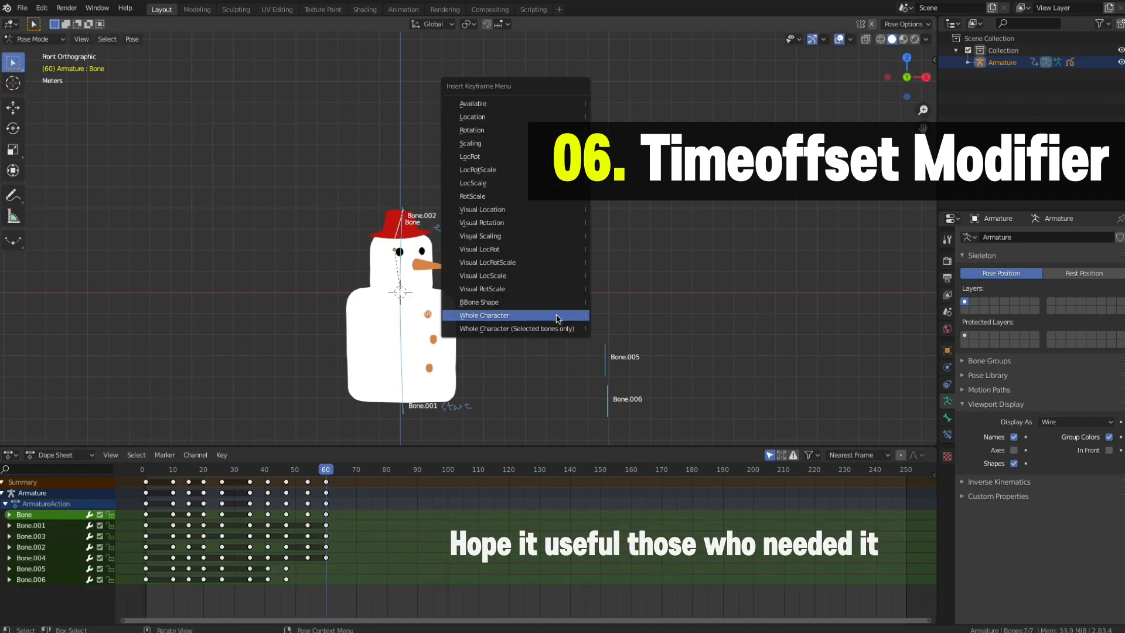
click(557, 318)
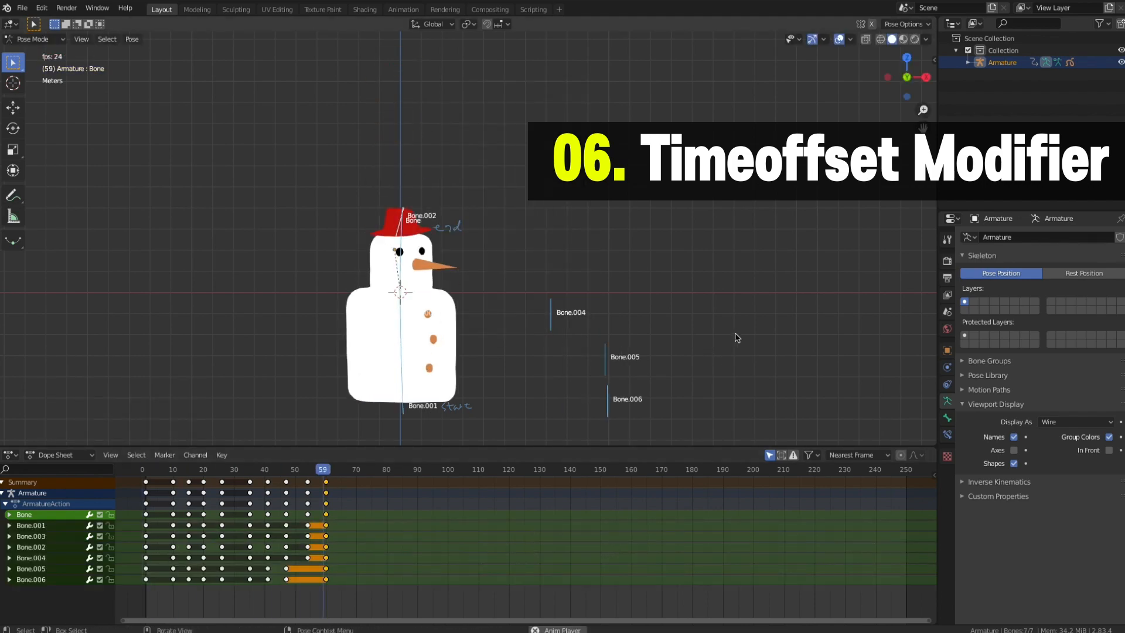